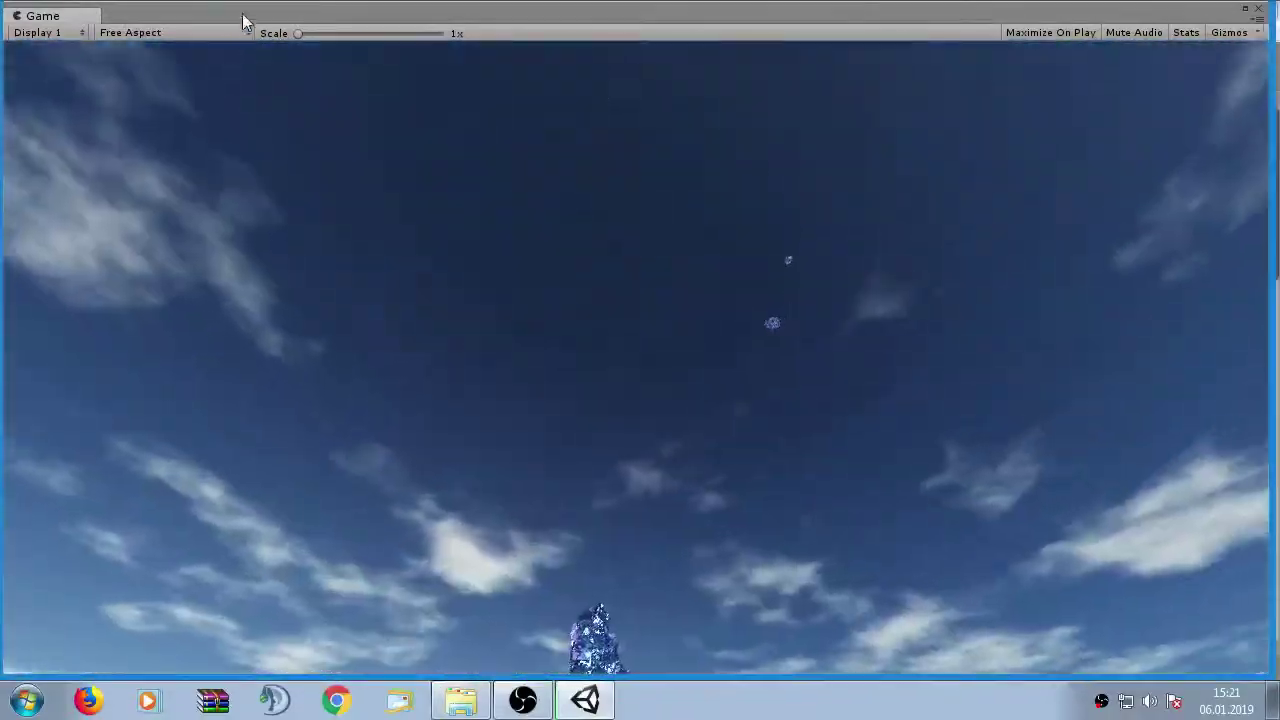
# Step: Restore the maximized Game window so the editor shows the playing CrystalGenerator_Ultra scene
pyautogui.moveTo(242, 13); pyautogui.dragTo(447, 84)
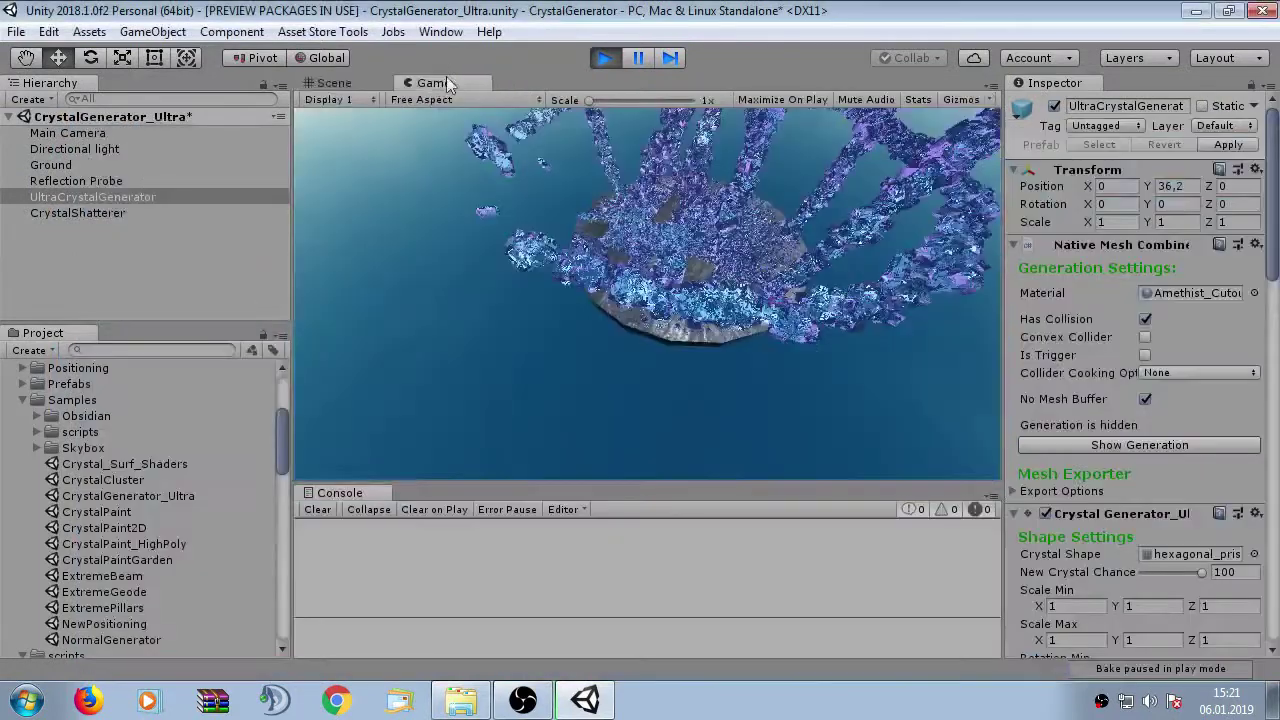
# Step: Exit play mode and select the CrystalGenerator_Ultra scene asset
pyautogui.click(598, 60)
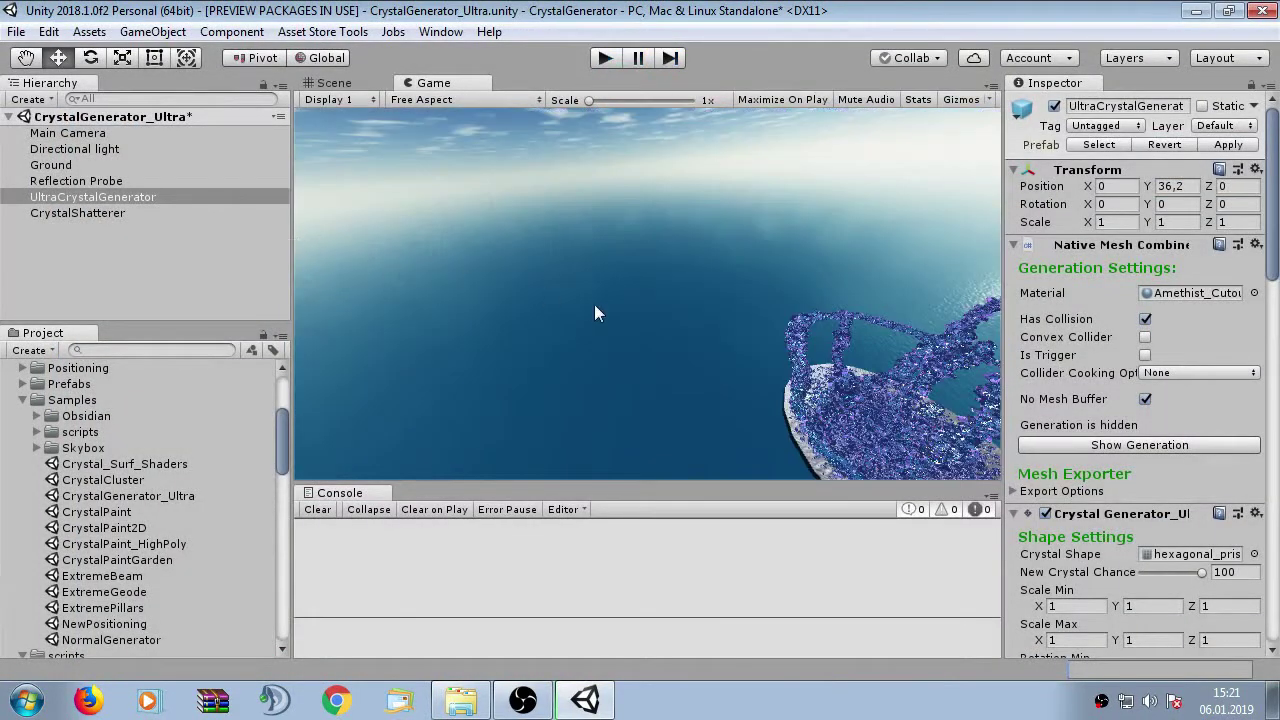
pyautogui.click(62, 200)
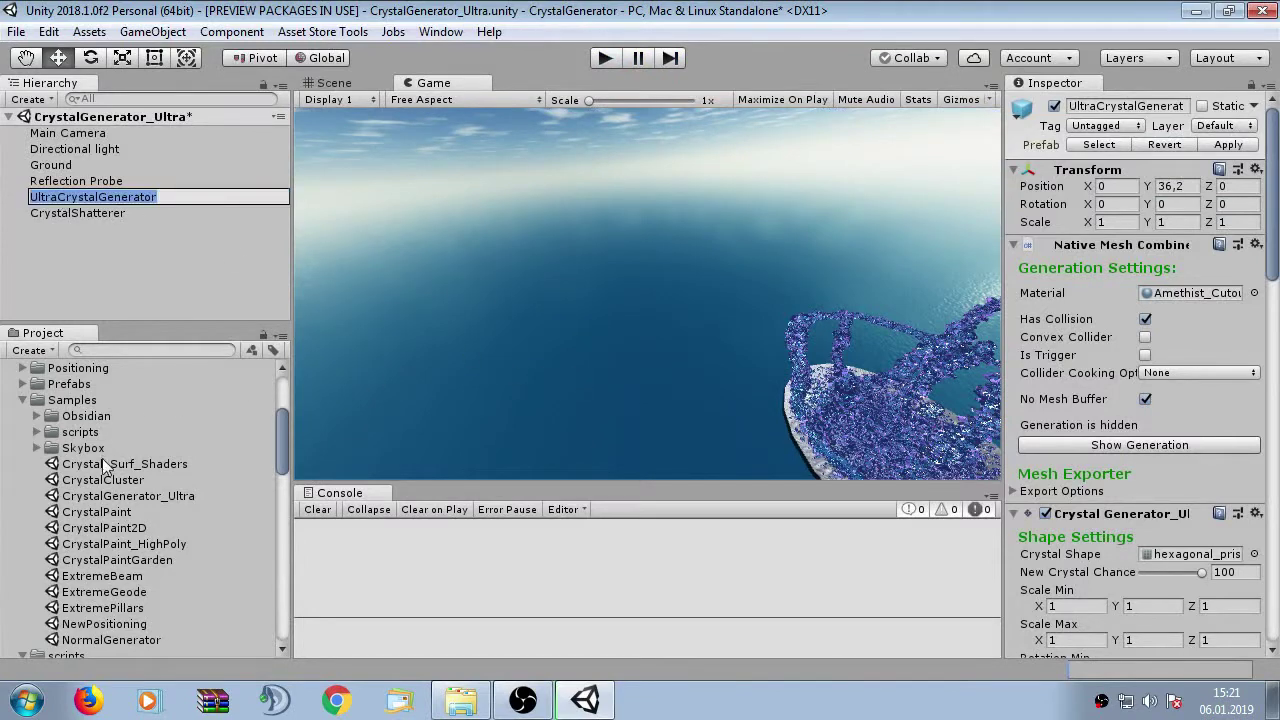
pyautogui.click(106, 500)
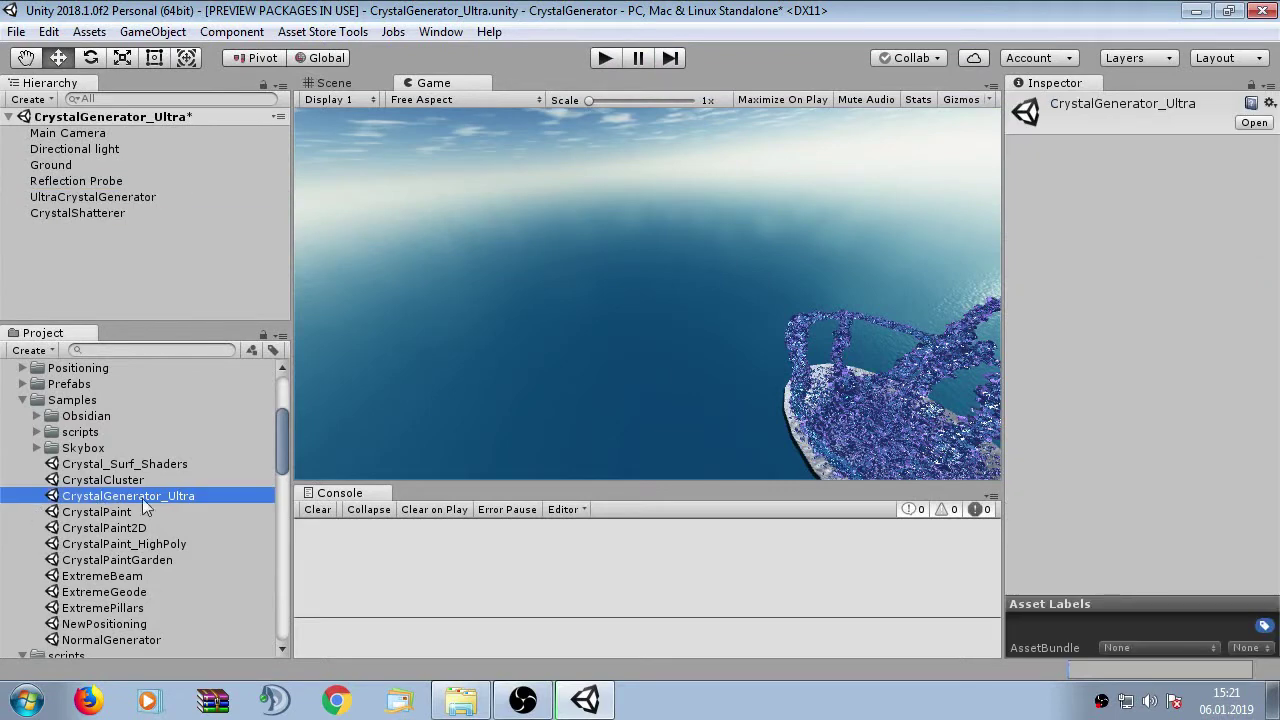
pyautogui.click(498, 381)
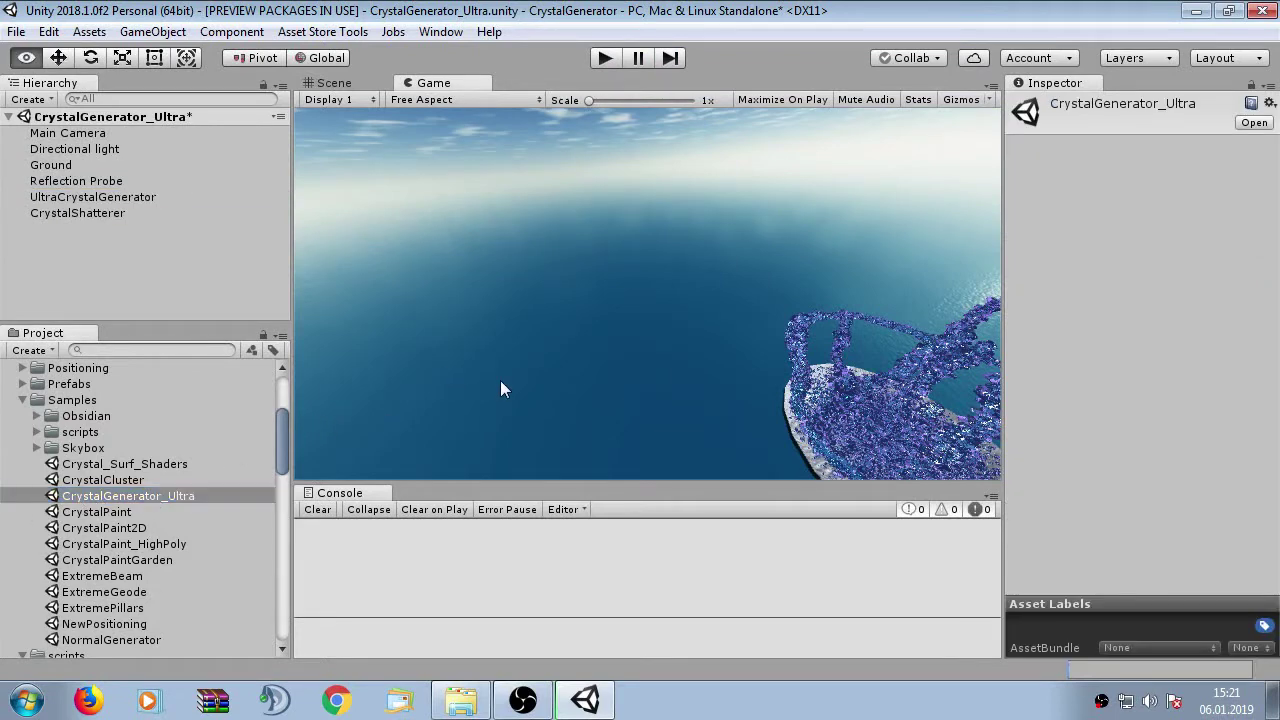
# Step: Select UltraCrystalGenerator, make the Game view taller, and switch to the Scene view
pyautogui.click(111, 199)
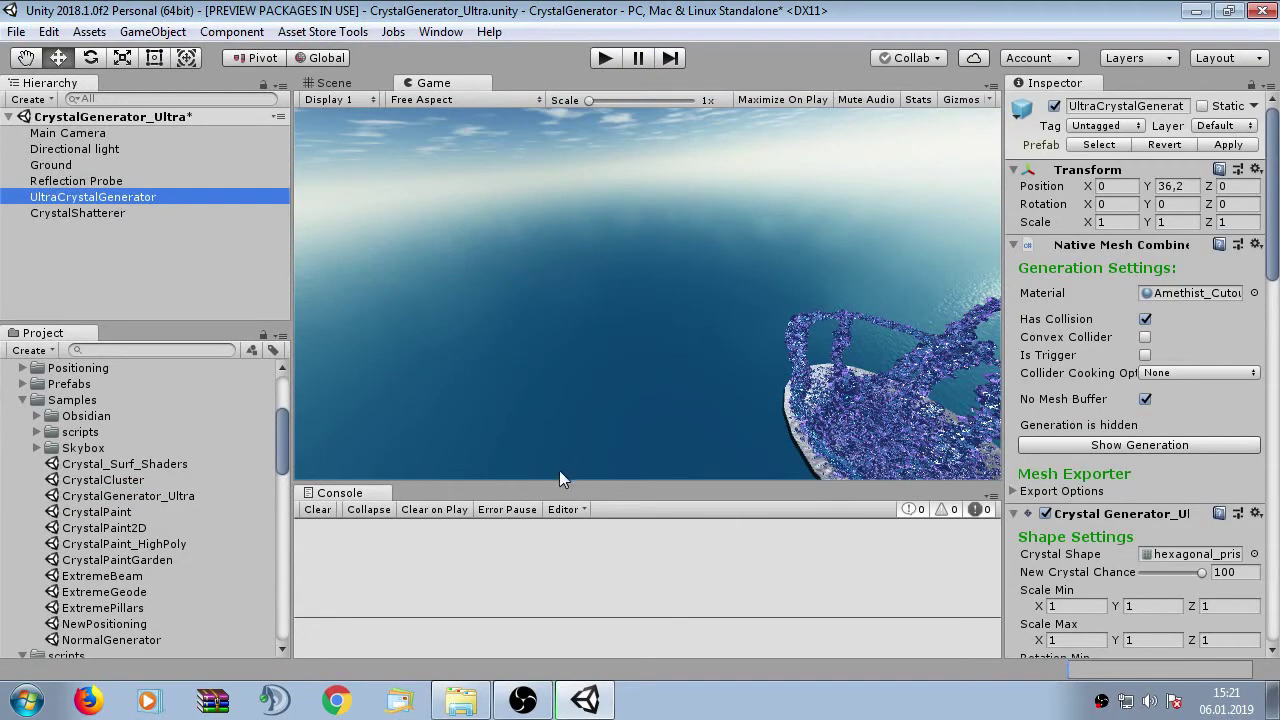
pyautogui.moveTo(559, 482); pyautogui.dragTo(559, 549)
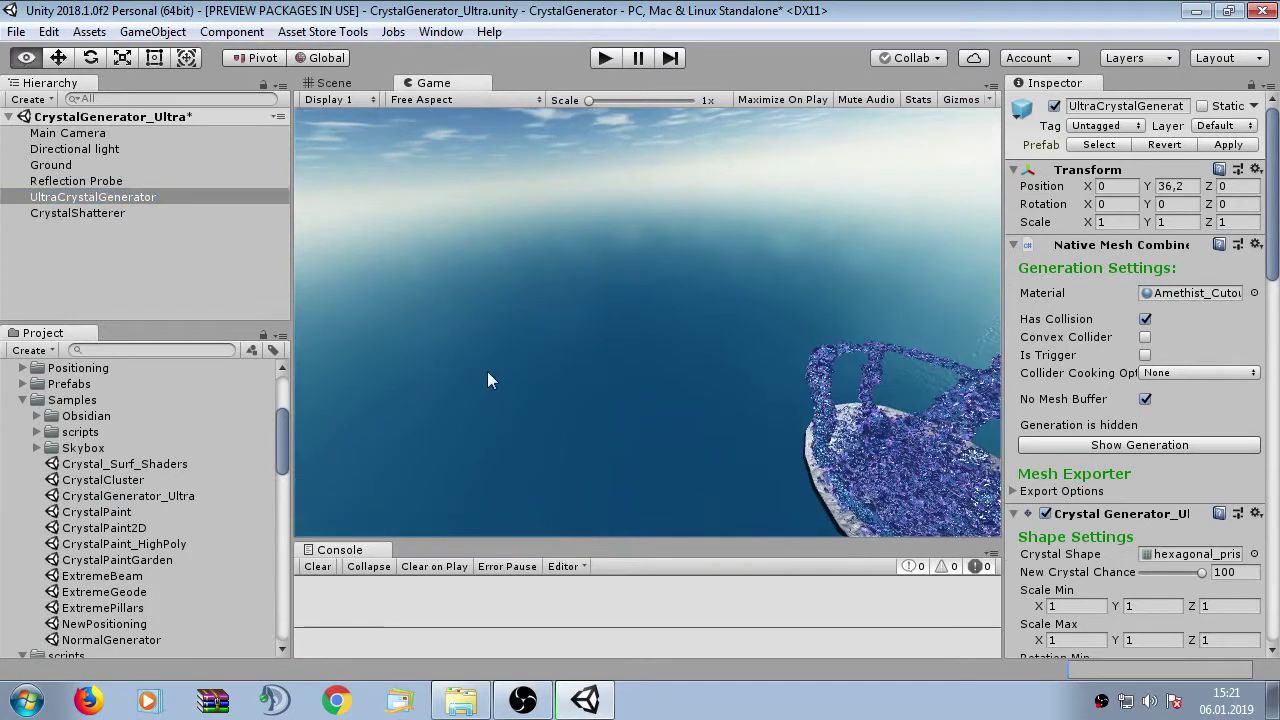
pyautogui.click(356, 83)
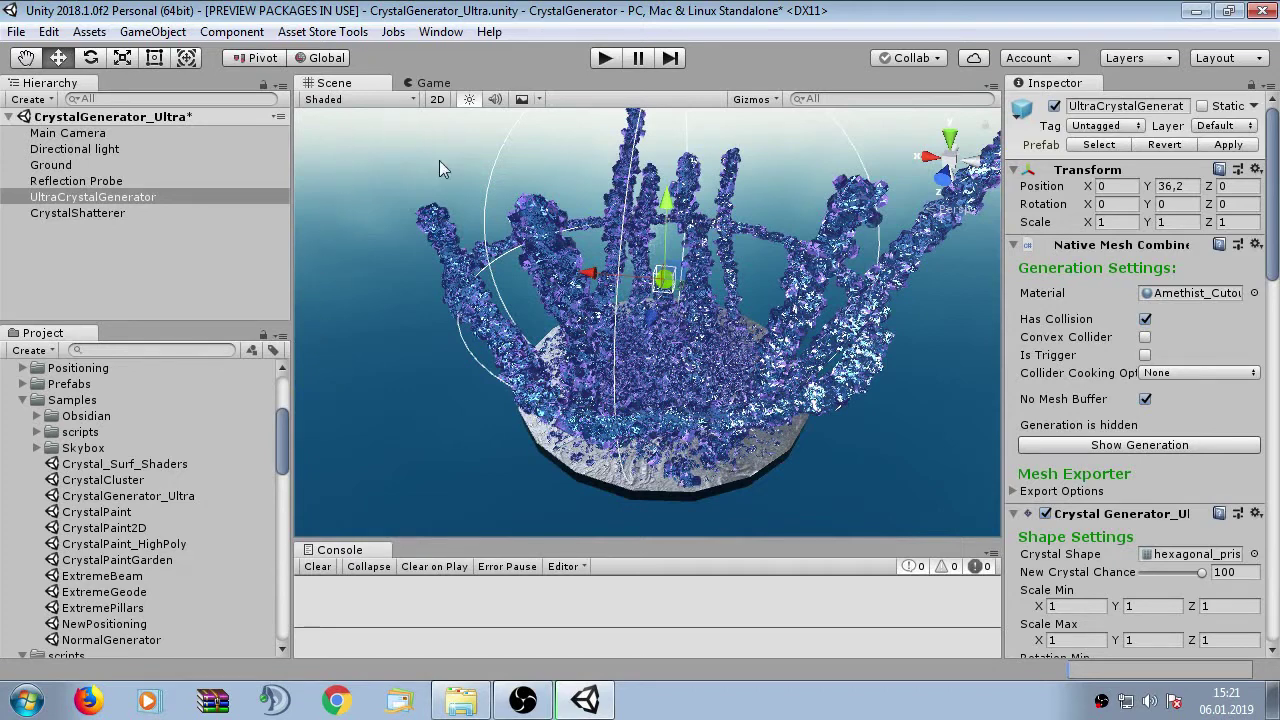
pyautogui.click(393, 31)
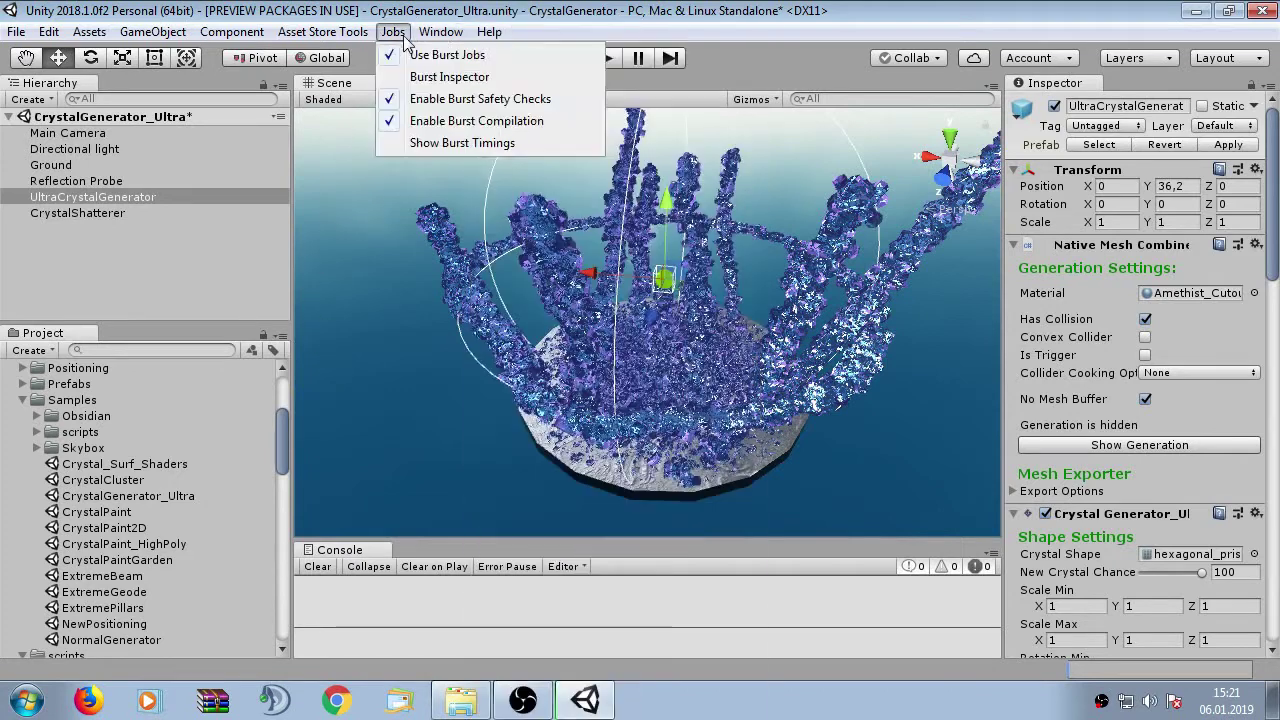
pyautogui.moveTo(440, 33)
pyautogui.click(494, 109)
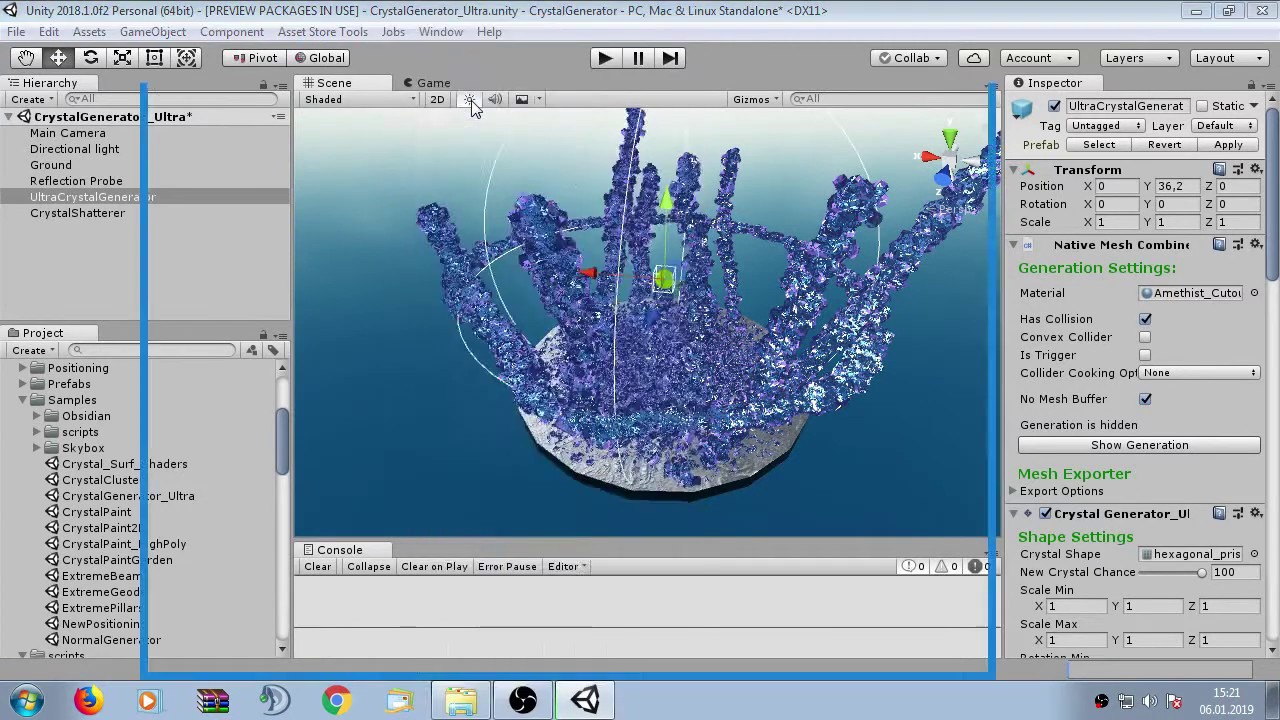
pyautogui.click(334, 125)
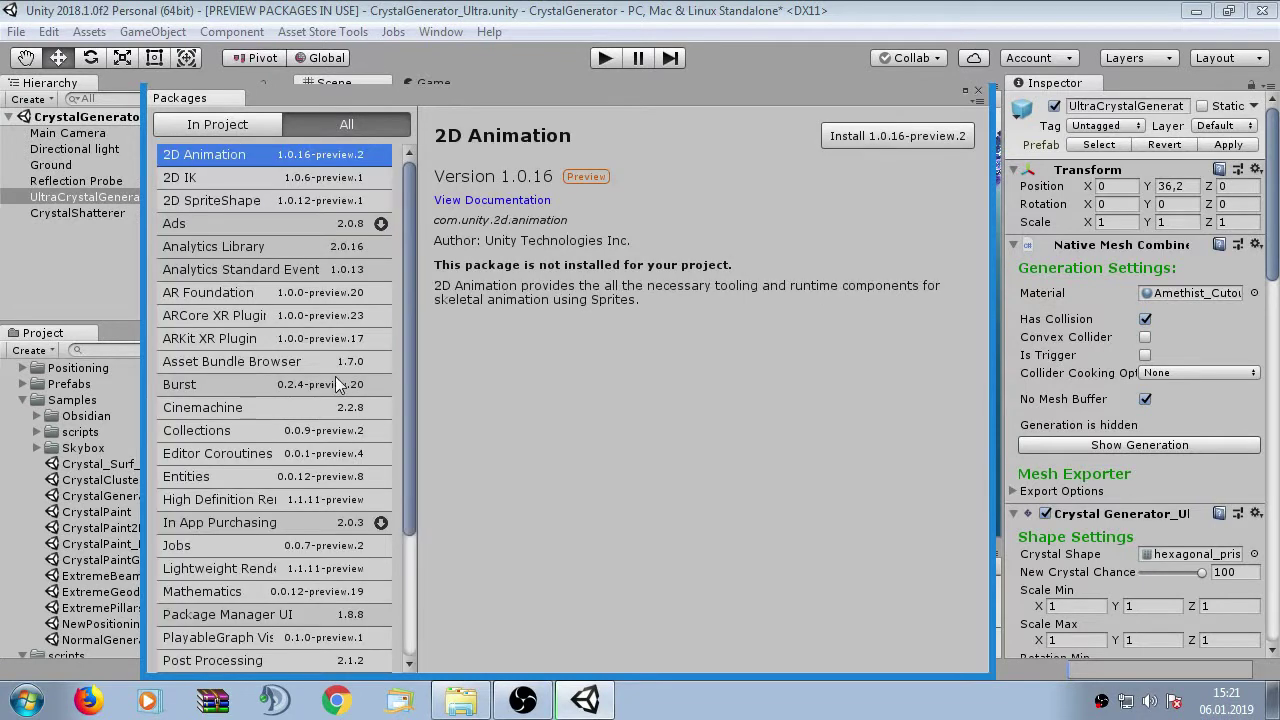
pyautogui.scroll(-2, 305, 412)
pyautogui.scroll(-4, 298, 443)
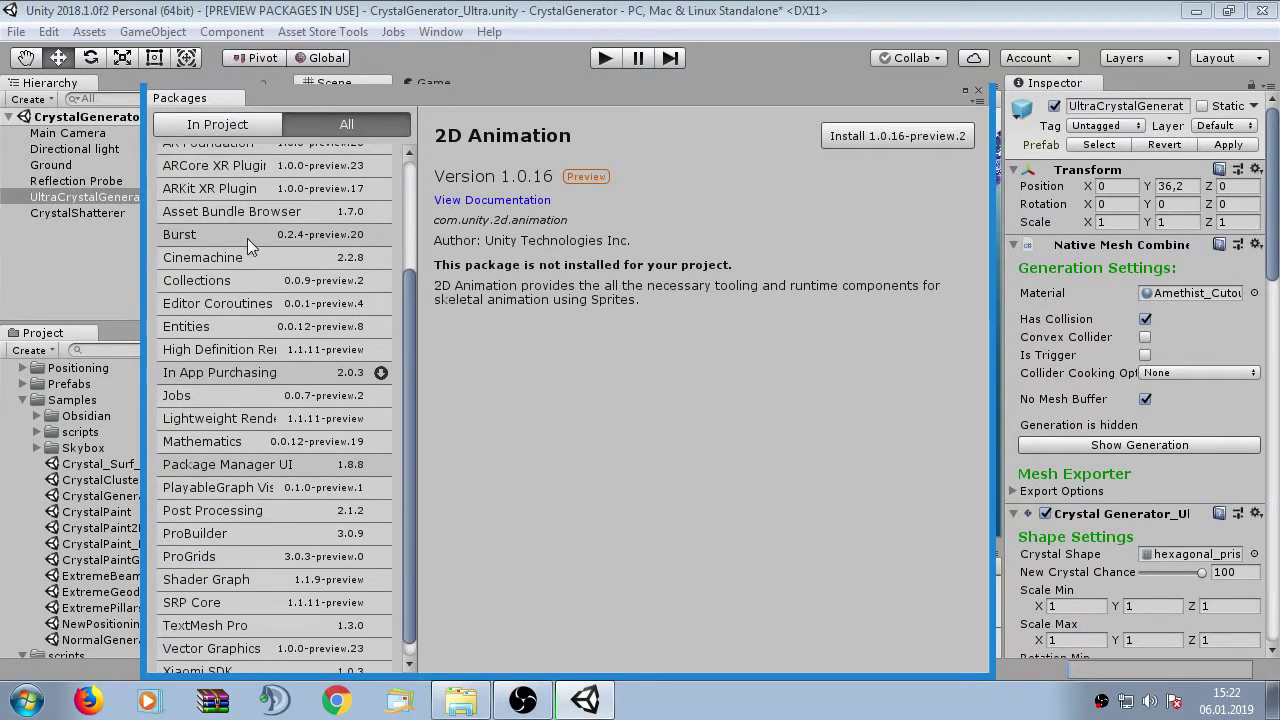
pyautogui.click(247, 236)
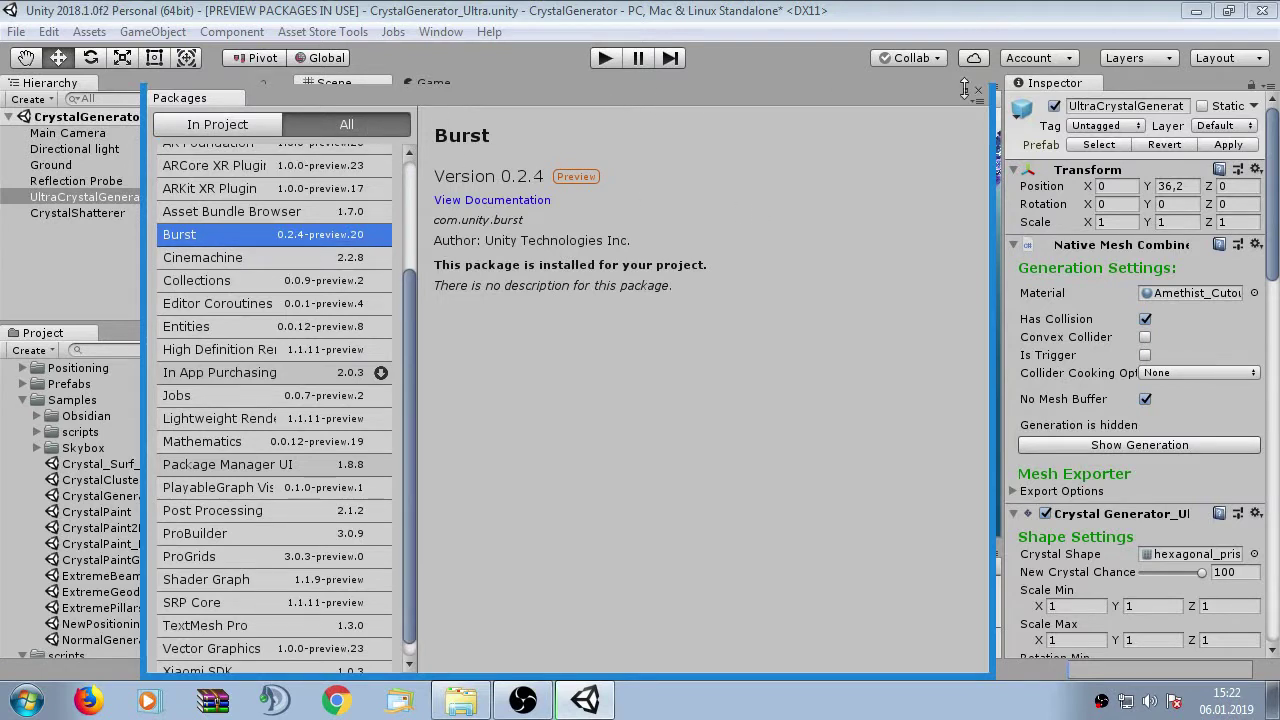
pyautogui.click(217, 124)
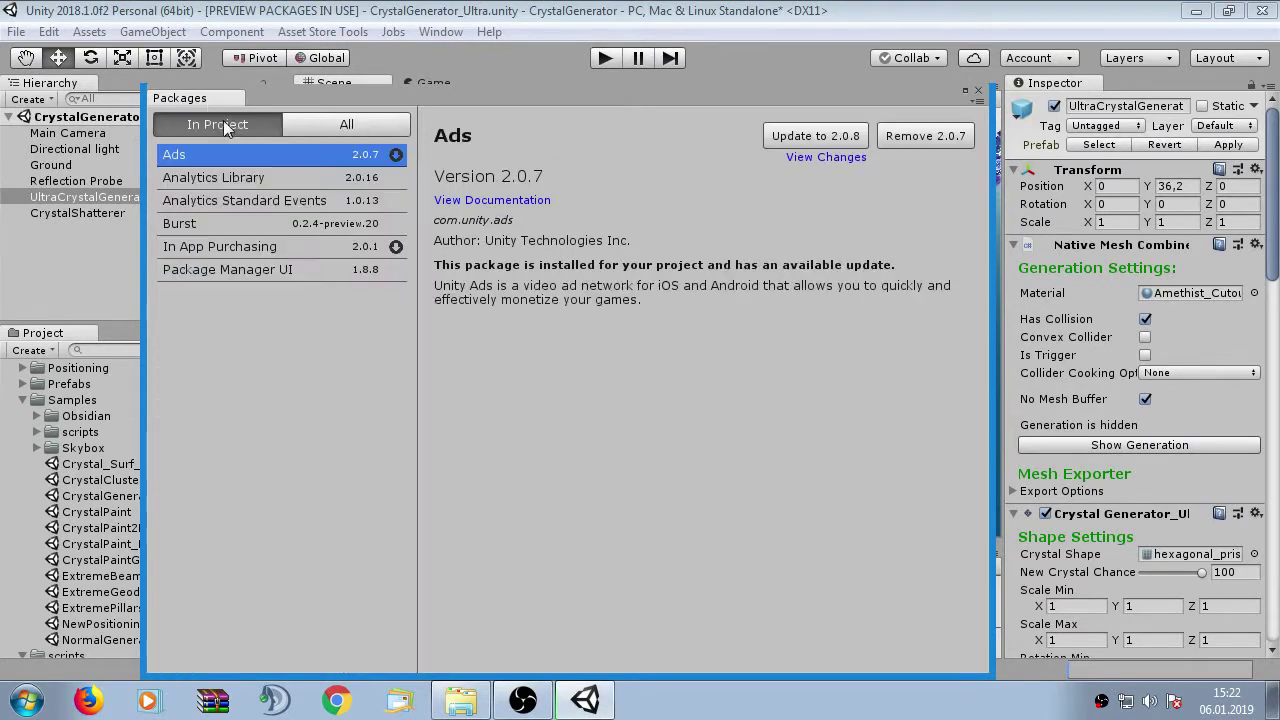
pyautogui.click(173, 228)
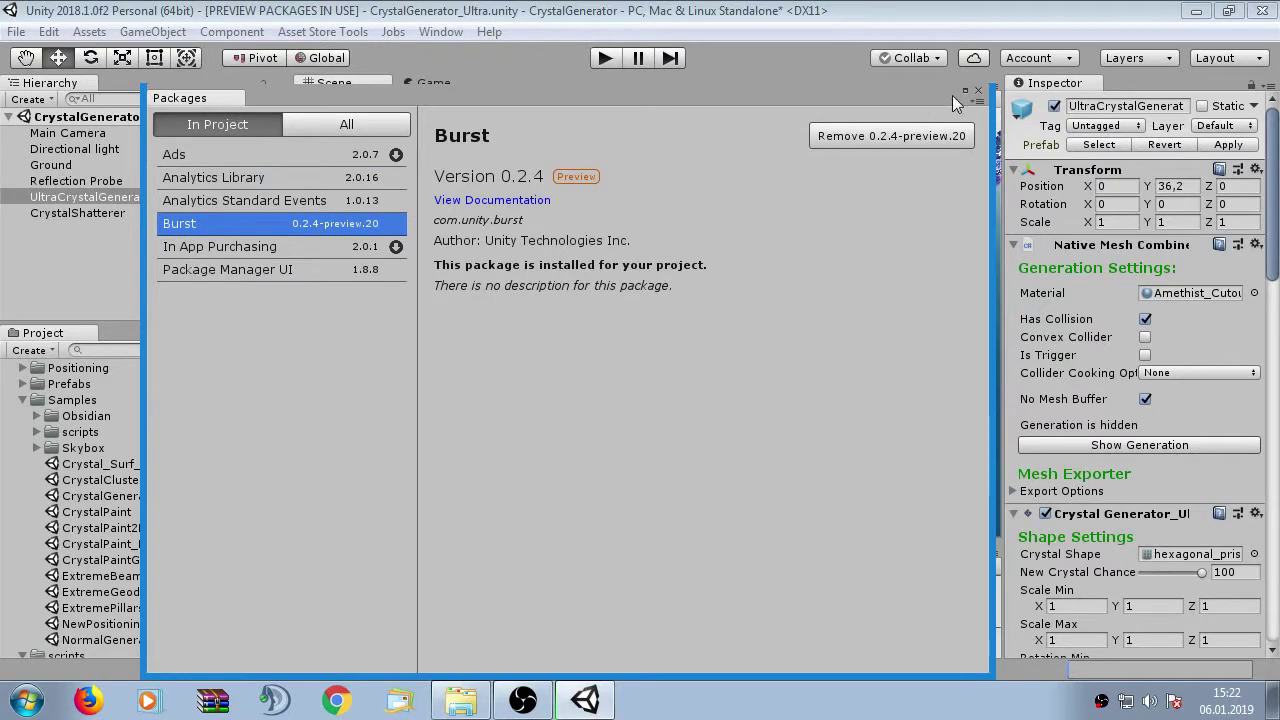
# Step: Close the Package Manager, reselect UltraCrystalGenerator, and widen the Inspector to show Generation Settings
pyautogui.click(978, 92)
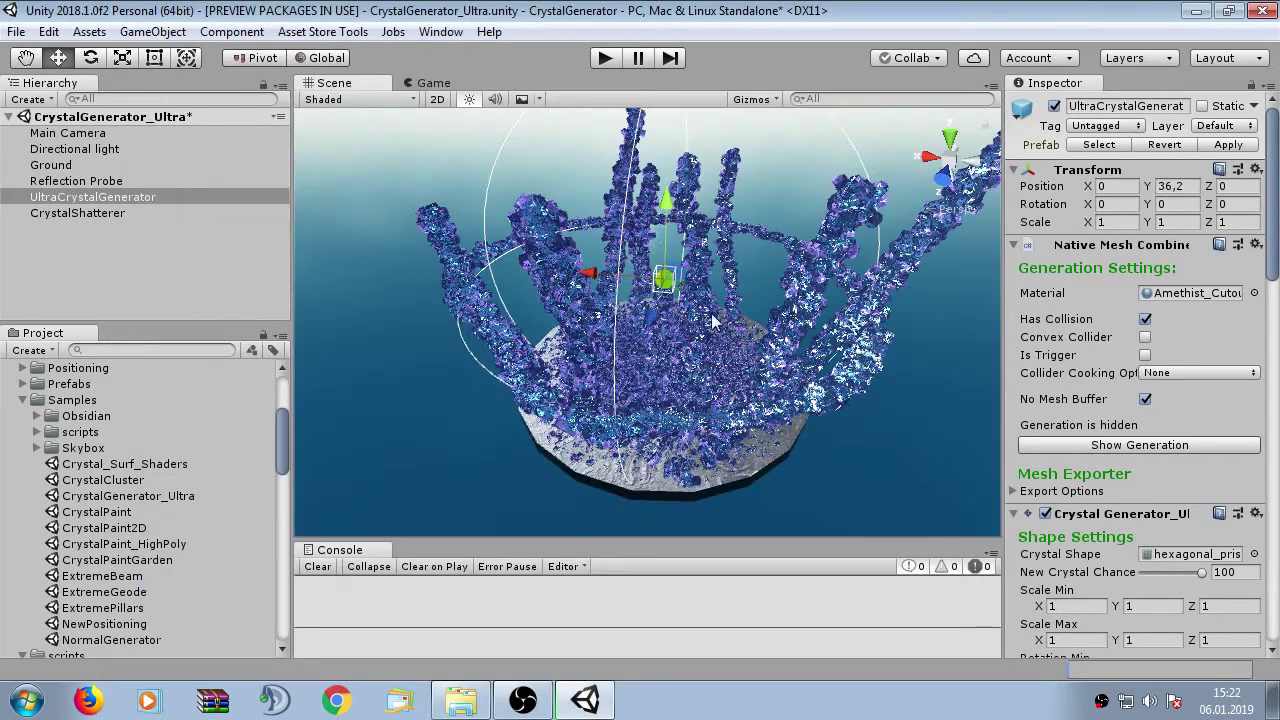
pyautogui.click(418, 395)
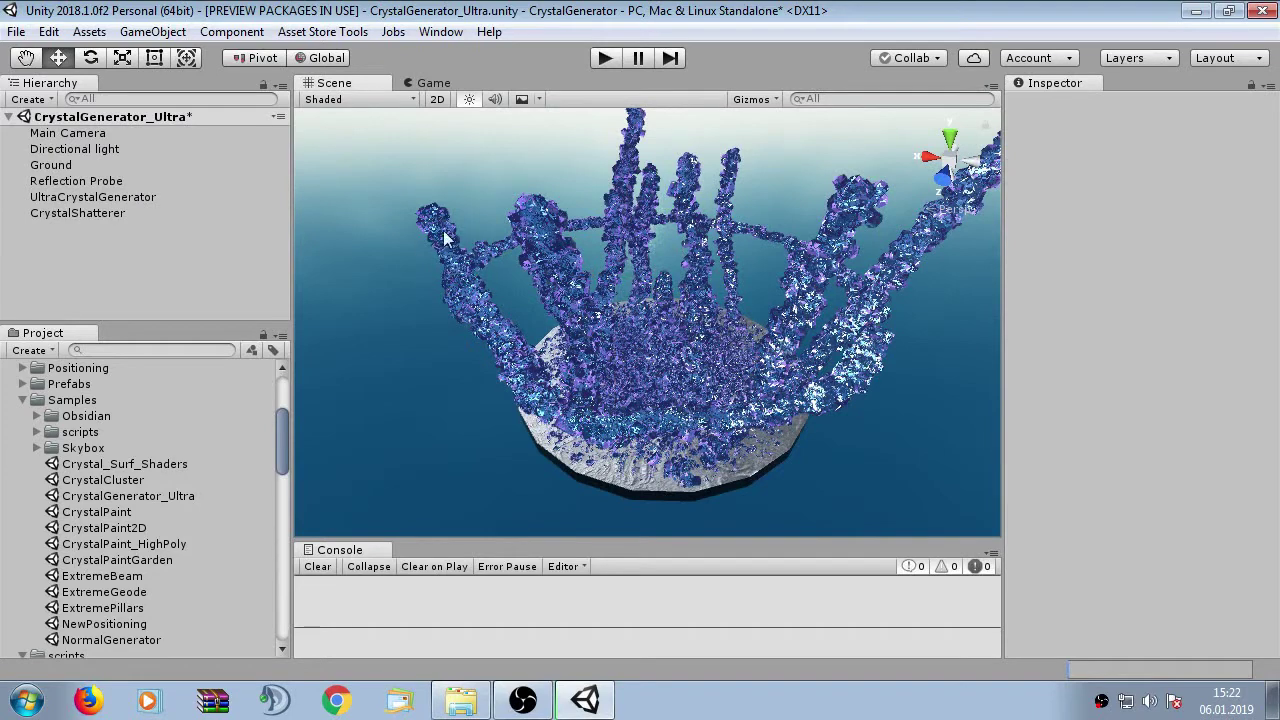
pyautogui.click(110, 197)
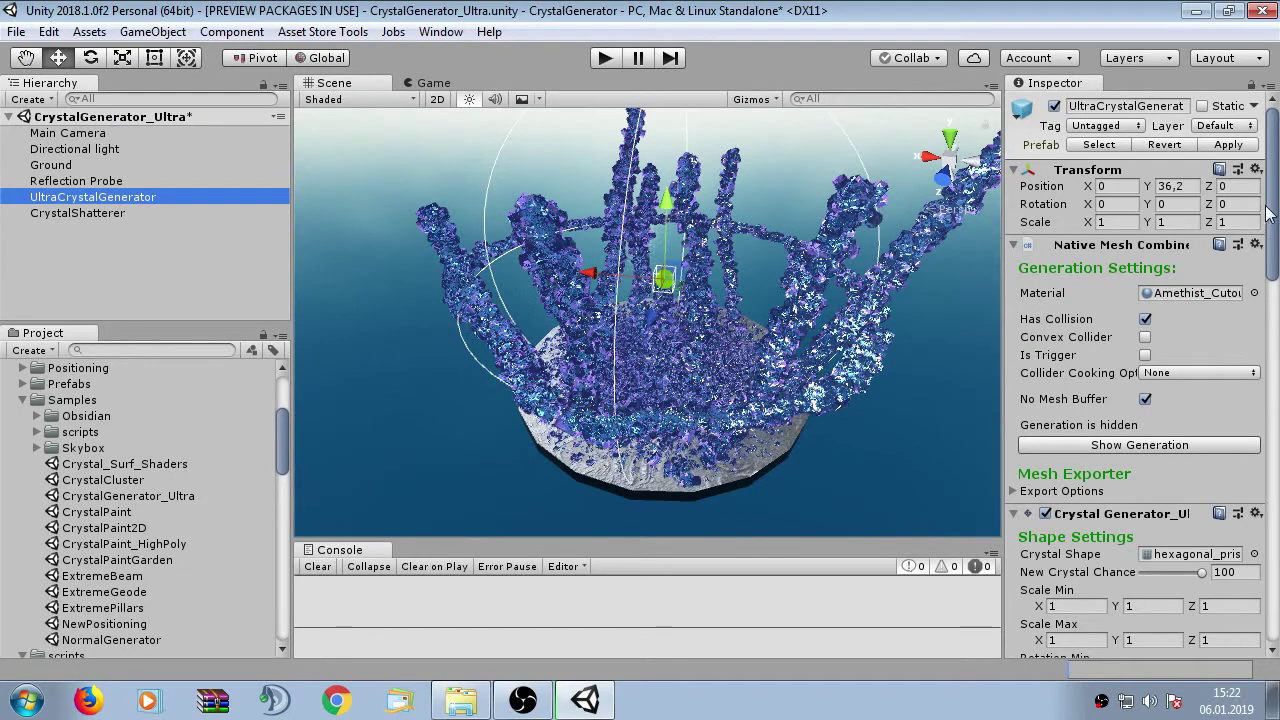
pyautogui.moveTo(1273, 214); pyautogui.dragTo(1274, 308)
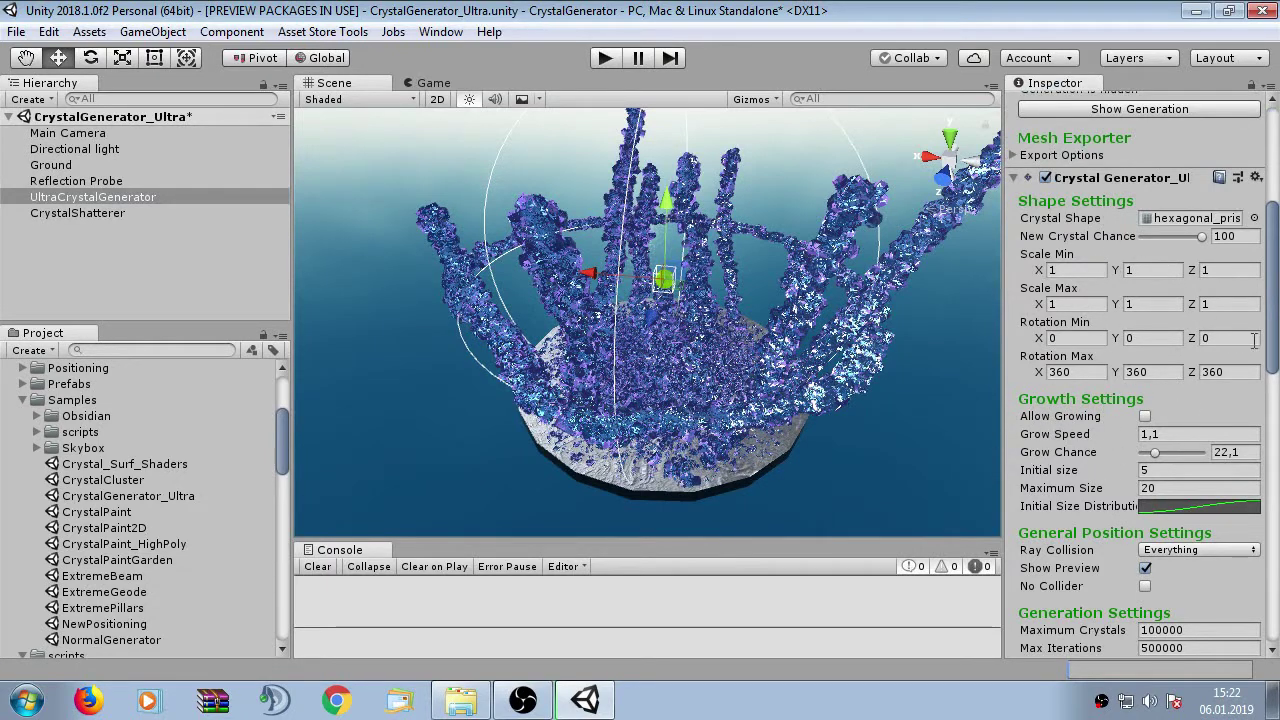
pyautogui.moveTo(1268, 343); pyautogui.dragTo(1277, 388)
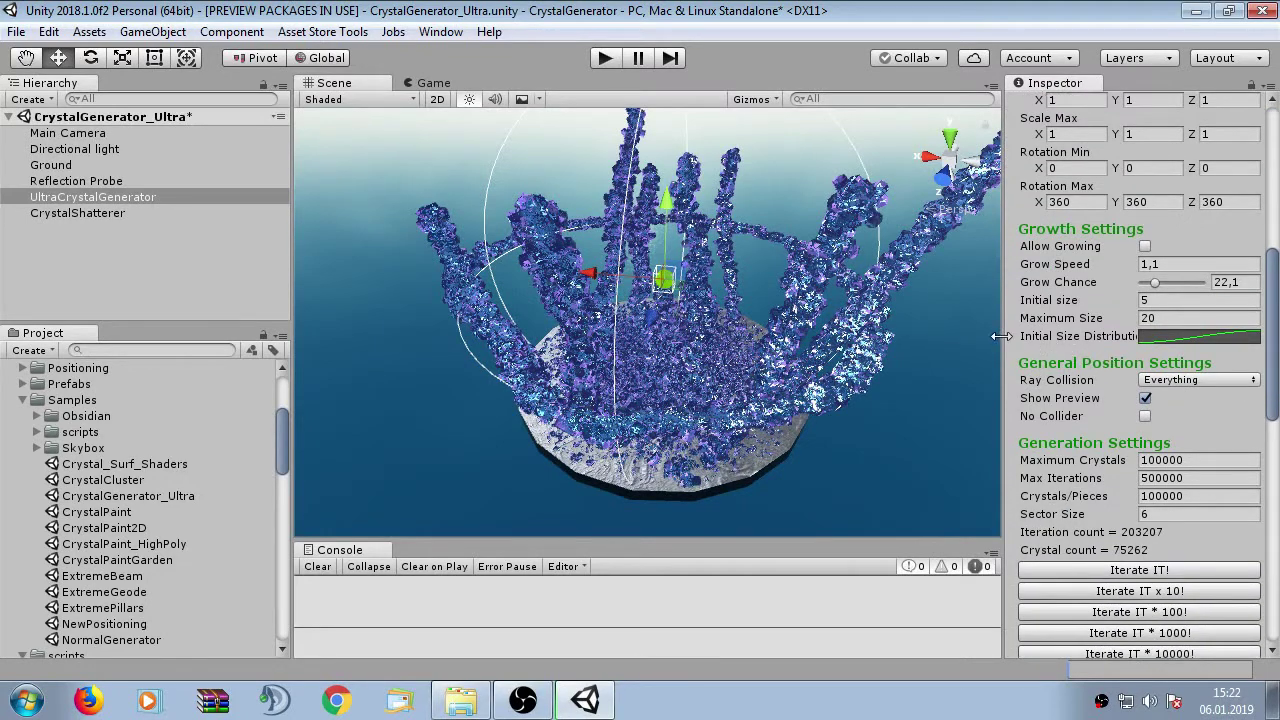
pyautogui.moveTo(1000, 336); pyautogui.dragTo(881, 362)
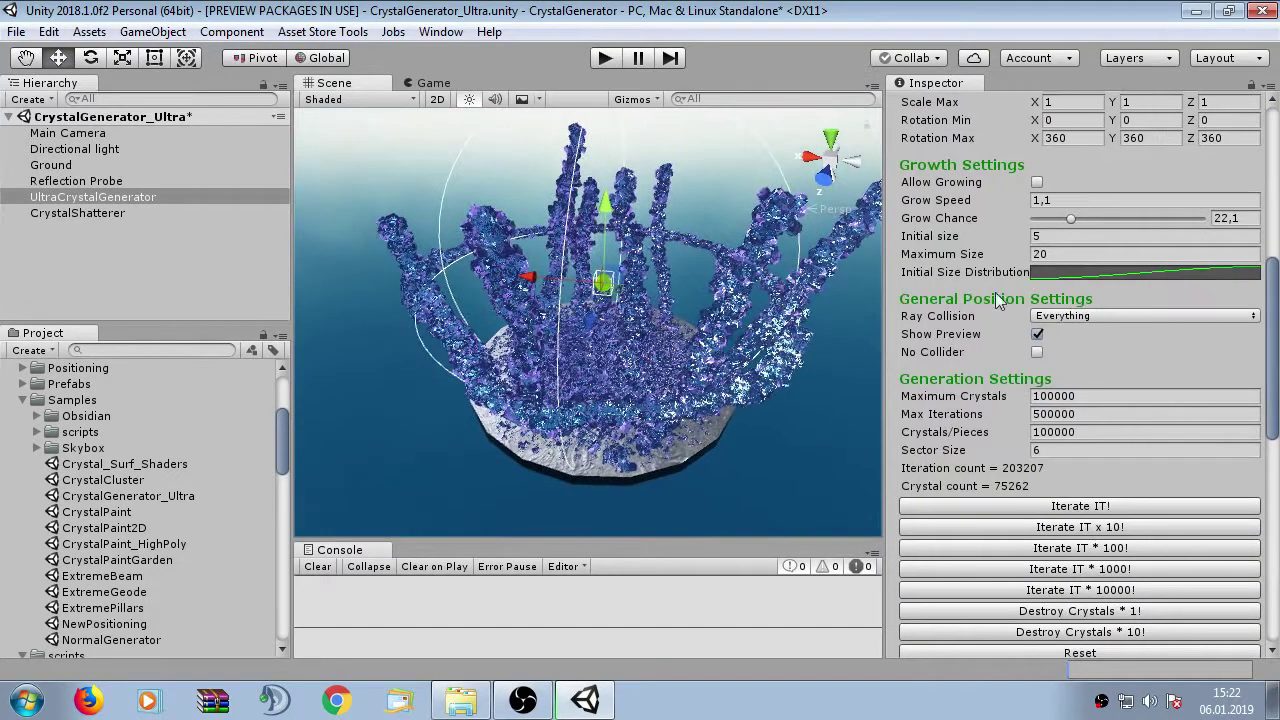
pyautogui.click(1042, 273)
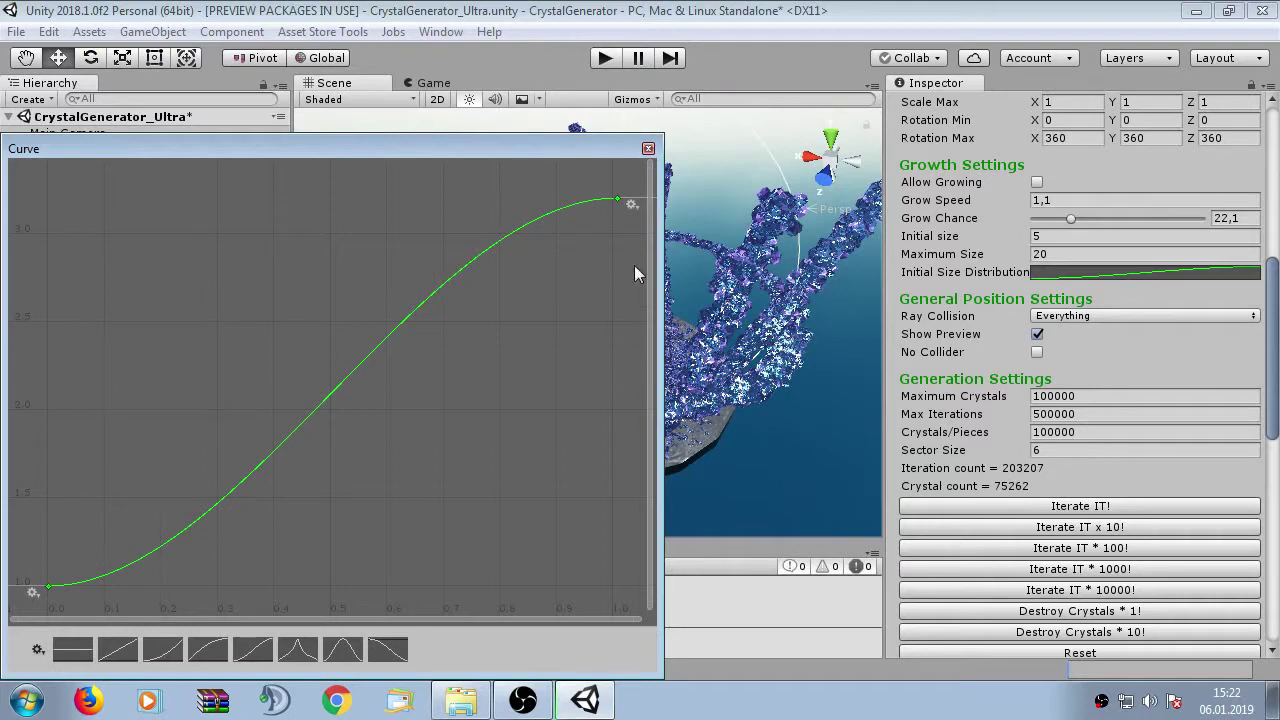
pyautogui.click(648, 148)
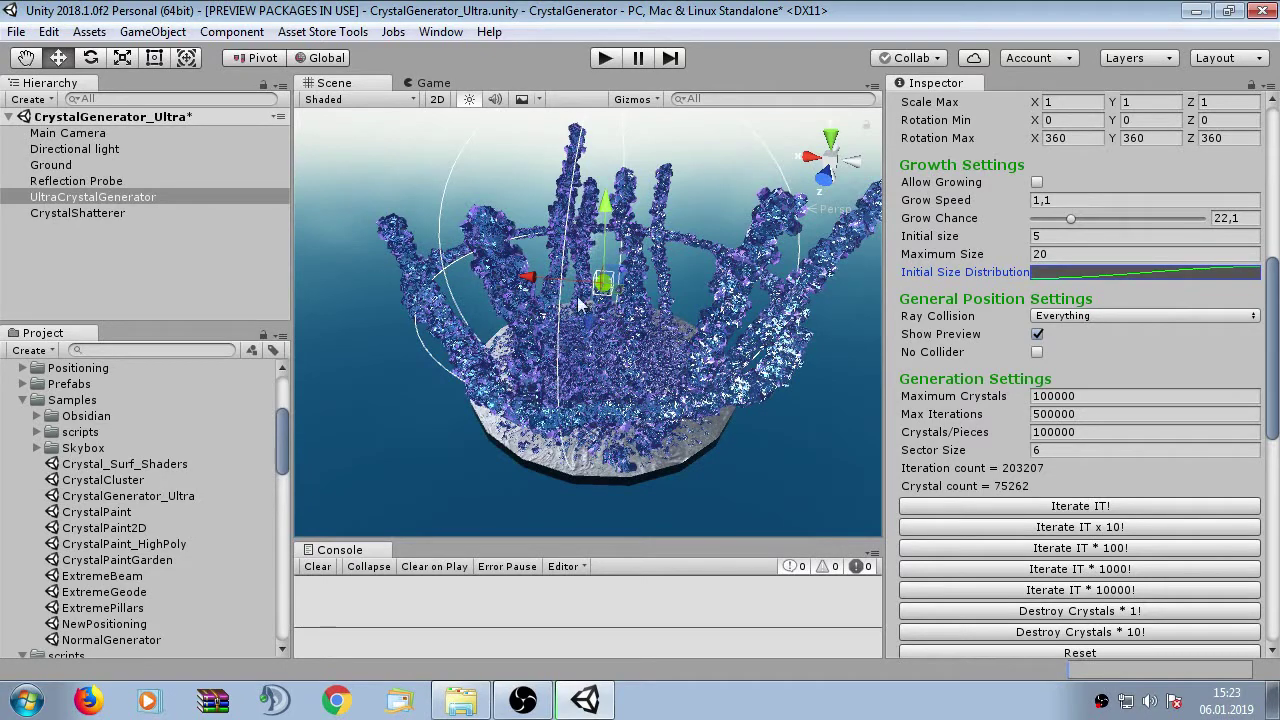
# Step: Orbit and zoom the Scene view close to the generator gizmo at the ring's centre
pyautogui.keyDown('alt'); pyautogui.moveTo(557, 393); pyautogui.dragTo(707, 378); pyautogui.keyUp('alt')
pyautogui.scroll(-2, 1068, 343)
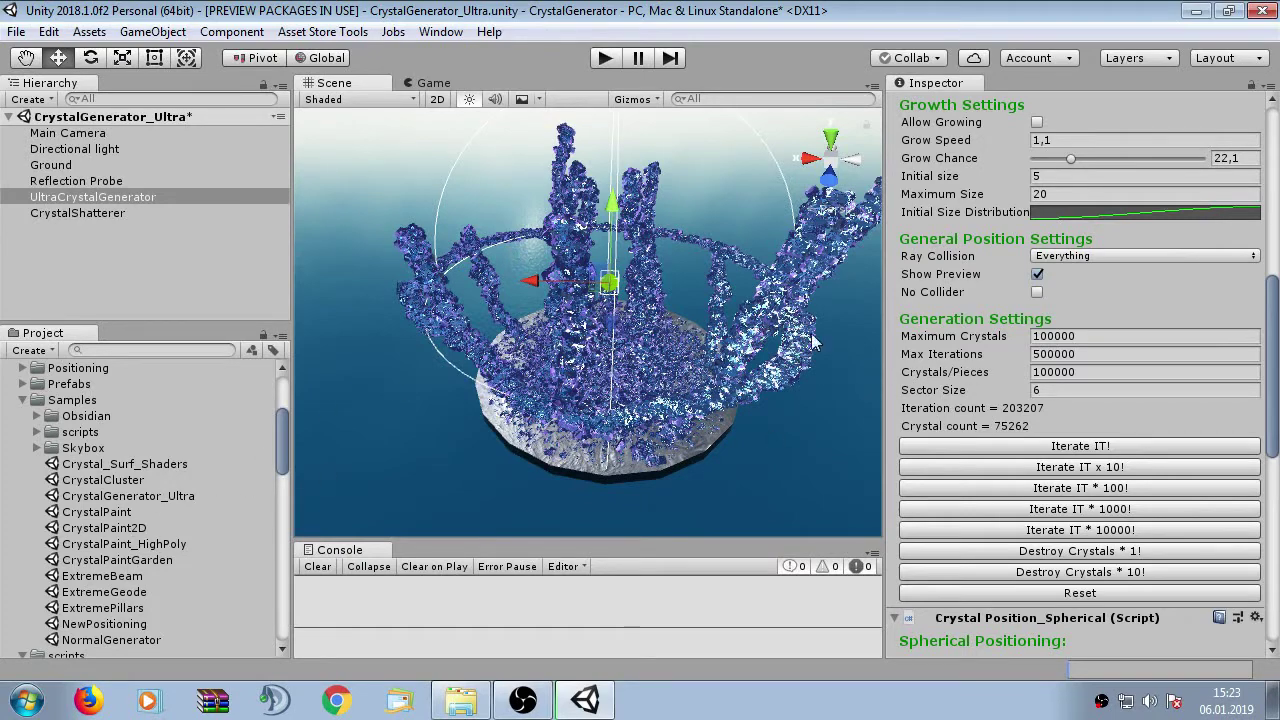
pyautogui.scroll(3, 706, 347)
pyautogui.keyDown('alt'); pyautogui.moveTo(667, 361); pyautogui.dragTo(660, 370); pyautogui.keyUp('alt')
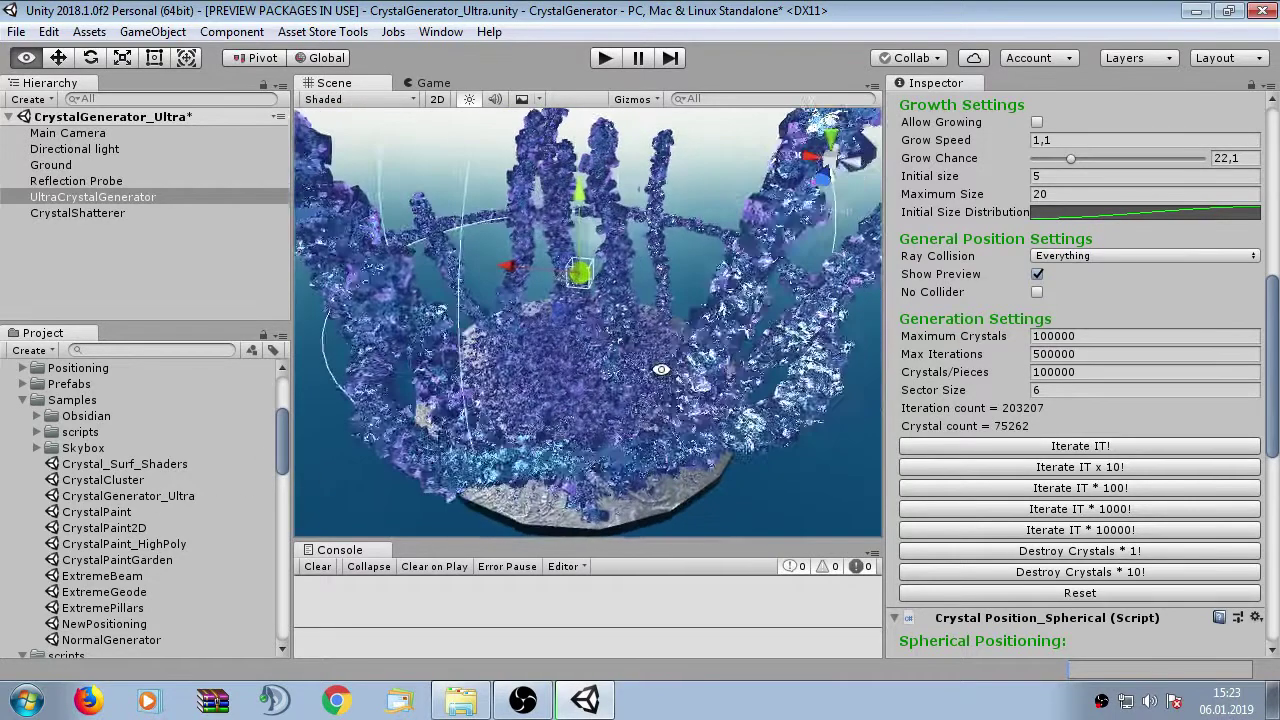
pyautogui.scroll(2, 660, 370)
pyautogui.scroll(3, 582, 336)
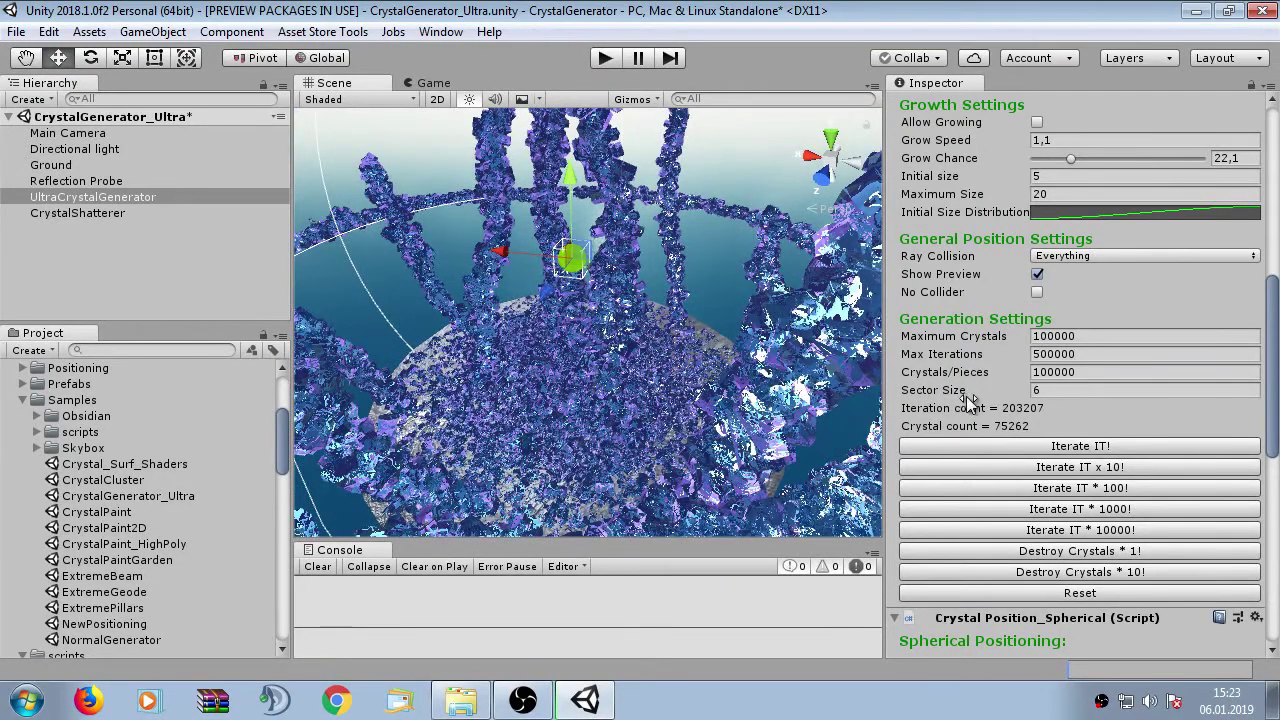
# Step: Frame the generator and drag Sector Size up to 24, then down to 13
pyautogui.scroll(3, 570, 265)
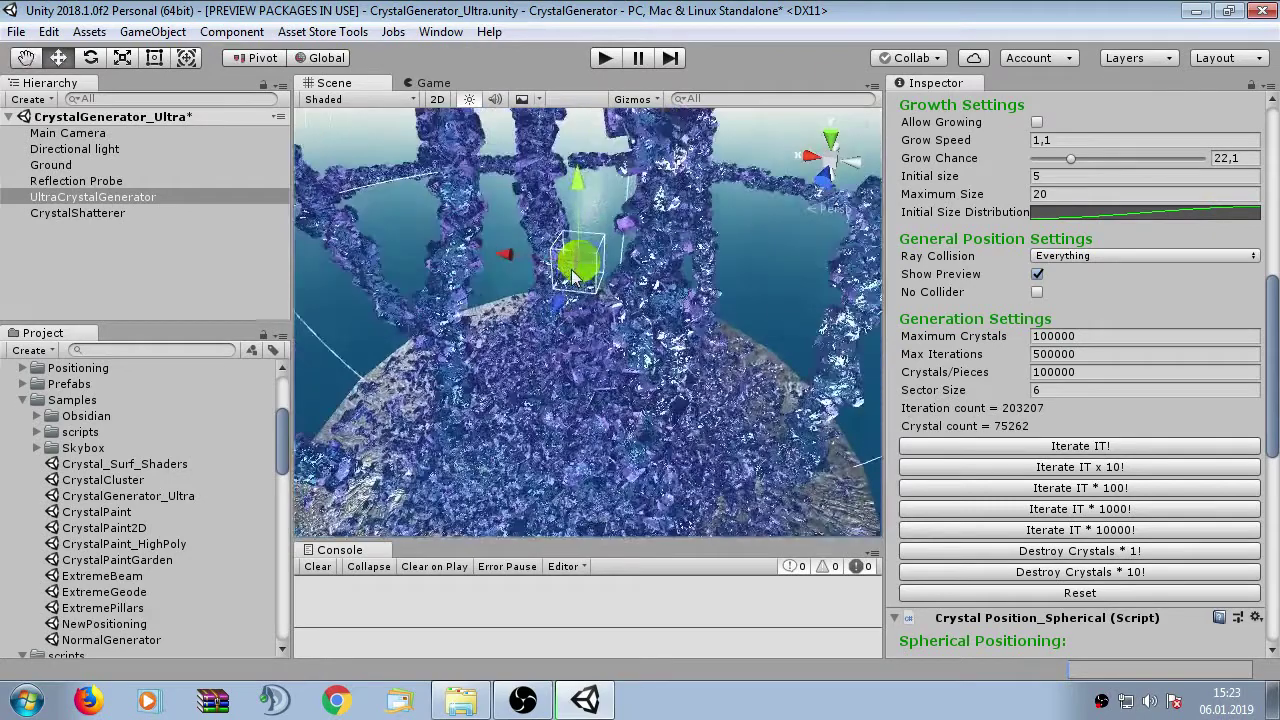
pyautogui.scroll(5, 572, 275)
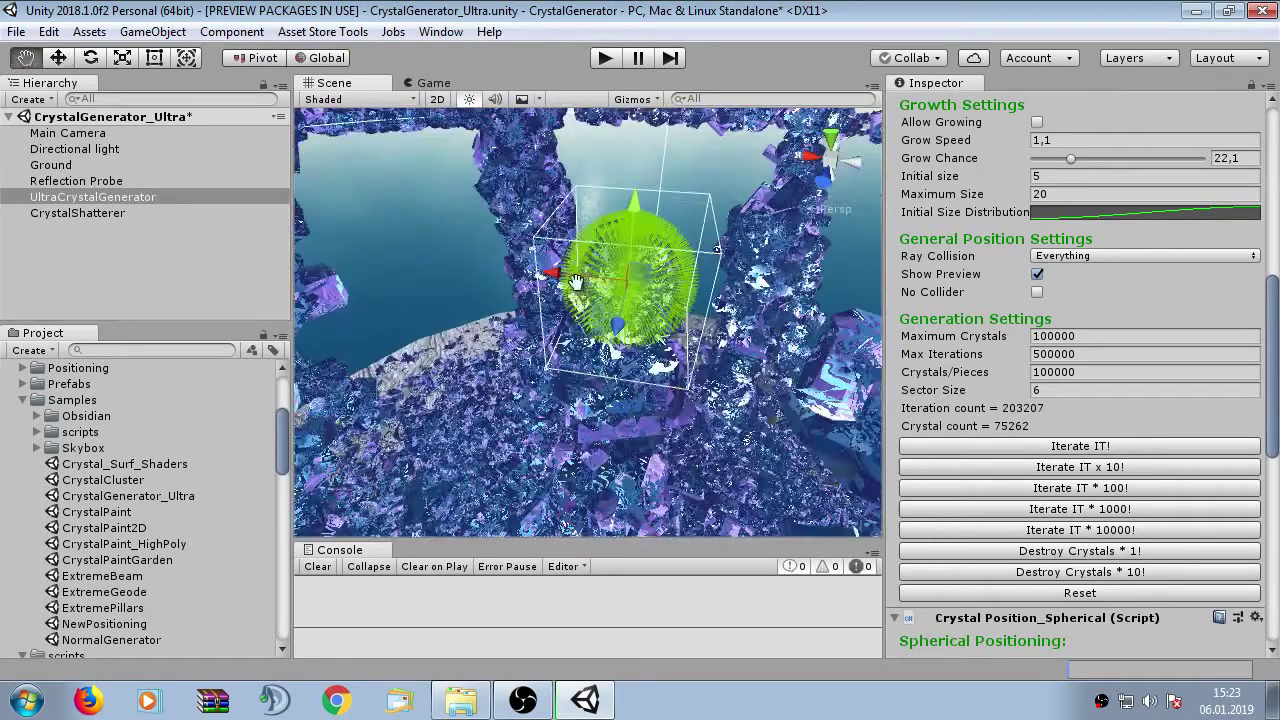
pyautogui.moveTo(576, 283); pyautogui.dragTo(537, 320, button='middle')
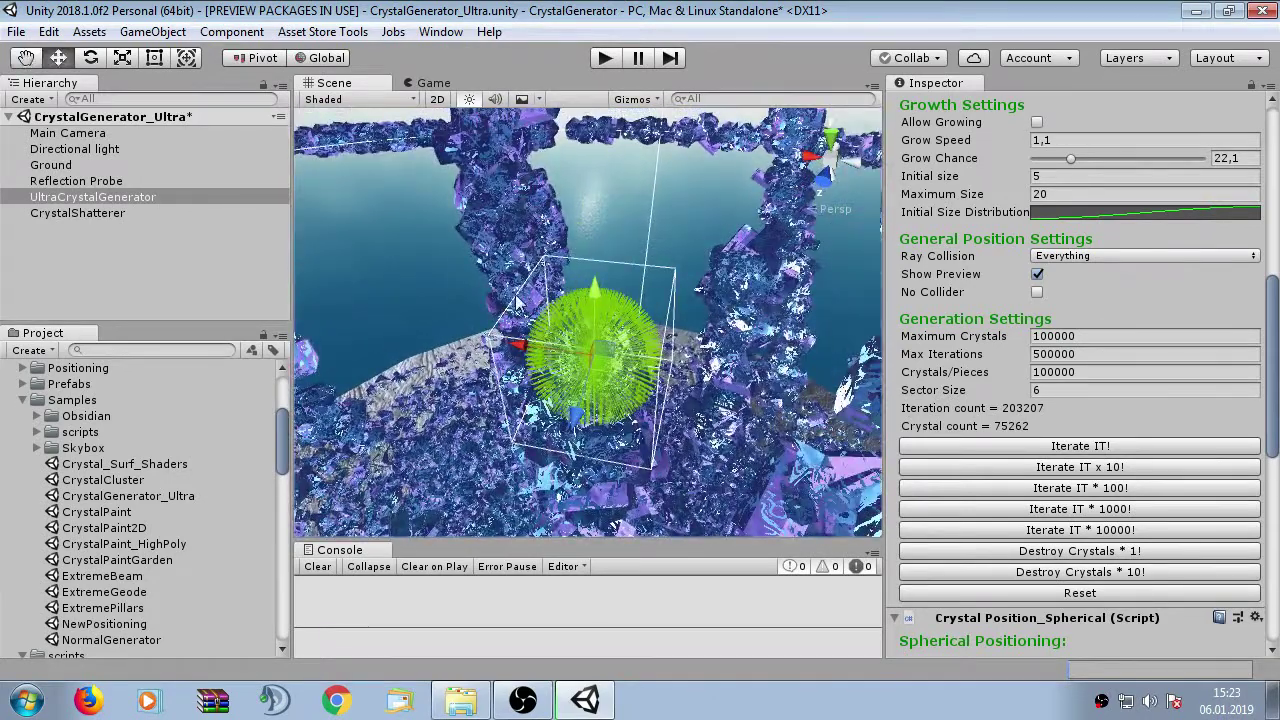
pyautogui.keyDown('alt'); pyautogui.moveTo(706, 380); pyautogui.dragTo(740, 360); pyautogui.keyUp('alt')
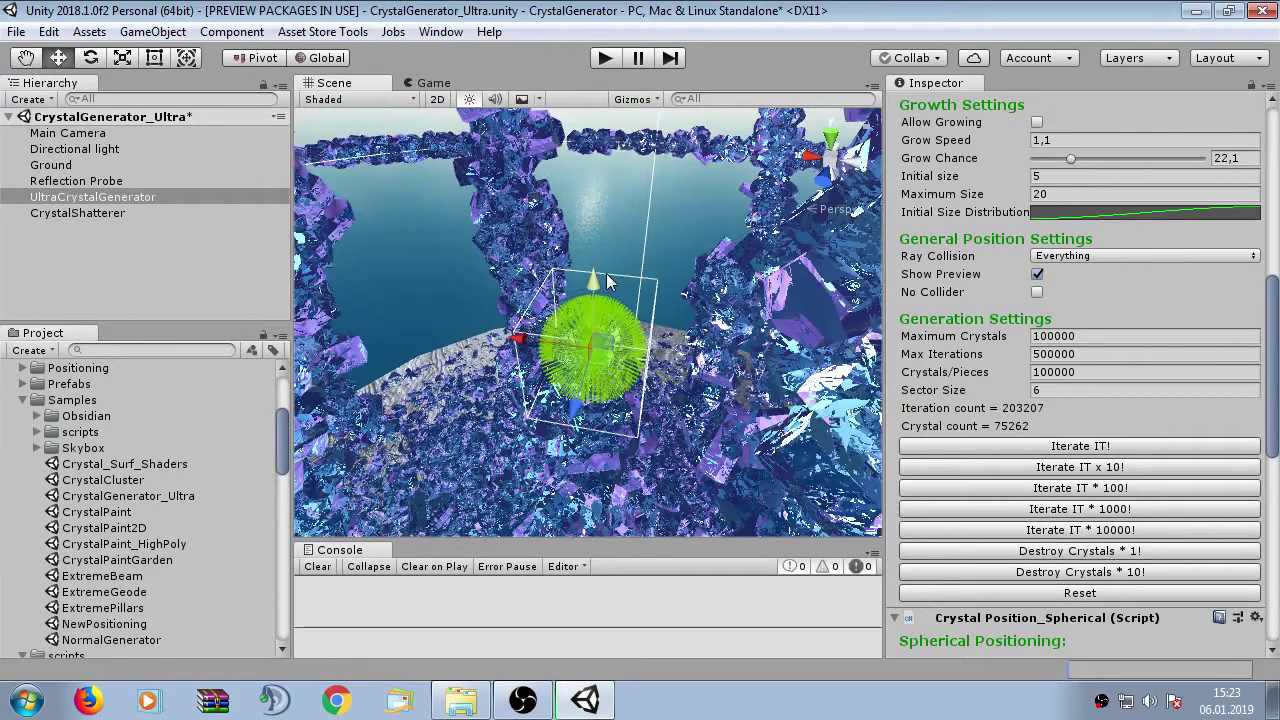
pyautogui.moveTo(945, 395)
pyautogui.mouseDown()
pyautogui.moveTo(972, 398)
pyautogui.moveTo(958, 398)
pyautogui.mouseUp()
pyautogui.keyDown('alt'); pyautogui.moveTo(620, 380); pyautogui.dragTo(600, 364); pyautogui.keyUp('alt')
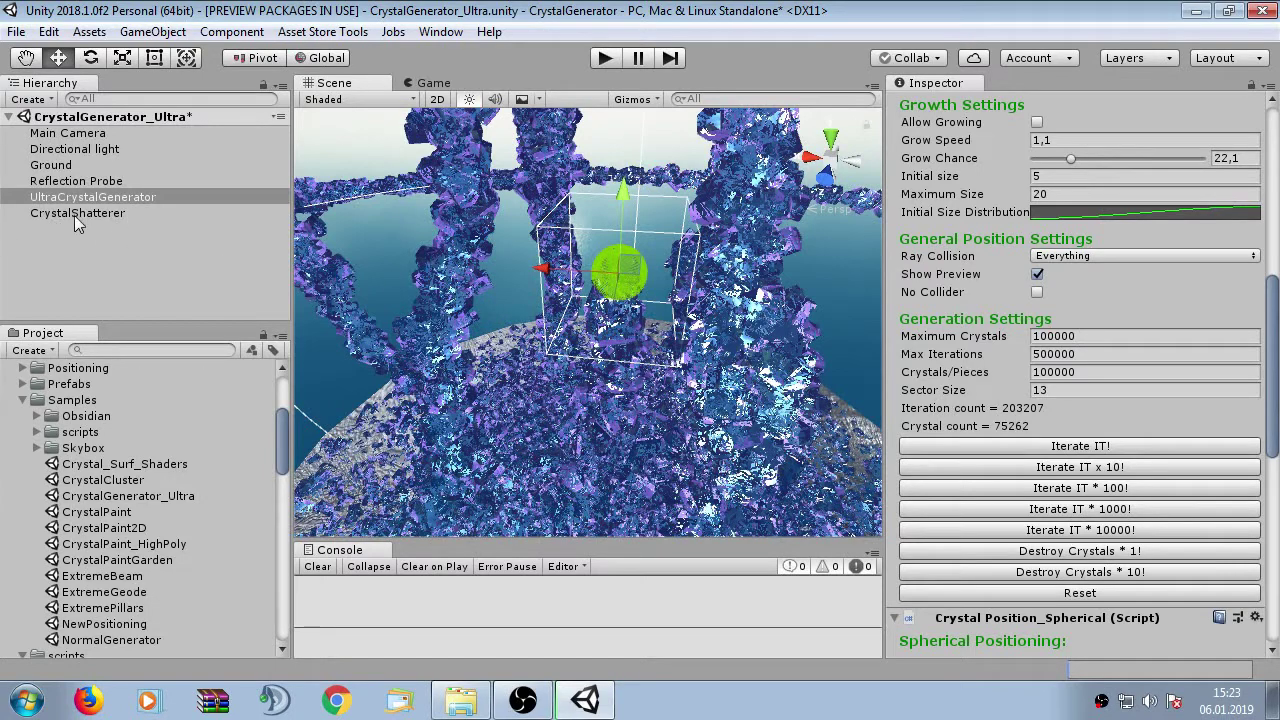
pyautogui.scroll(-5, 707, 295)
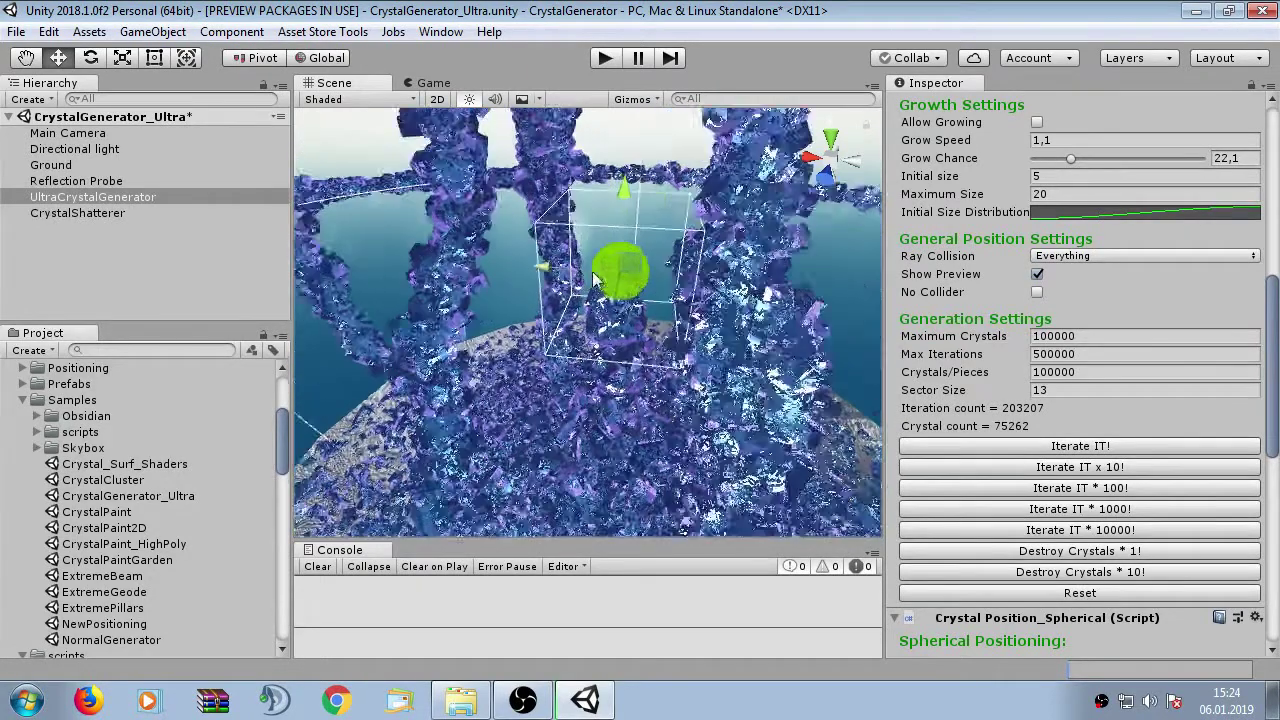
pyautogui.scroll(3, 590, 283)
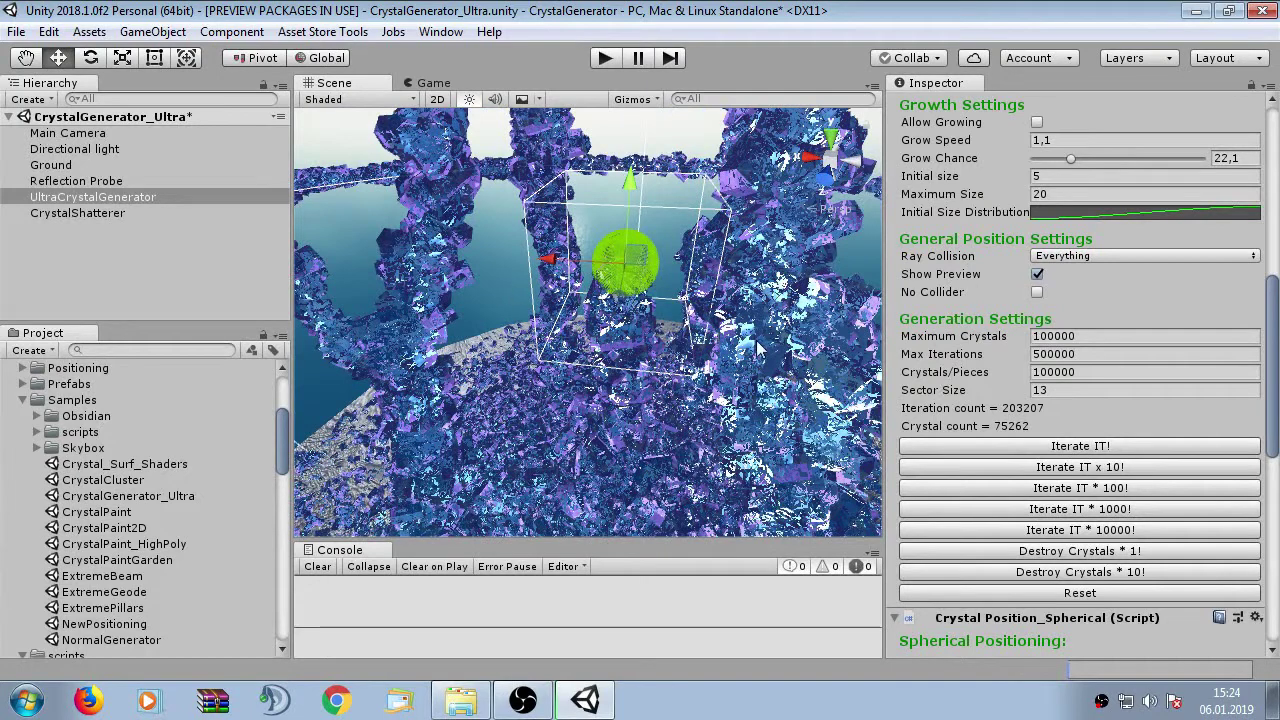
# Step: Lower Sector Size further and type 6 as its final value
pyautogui.moveTo(963, 393); pyautogui.dragTo(477, 300)
pyautogui.scroll(-3, 875, 393)
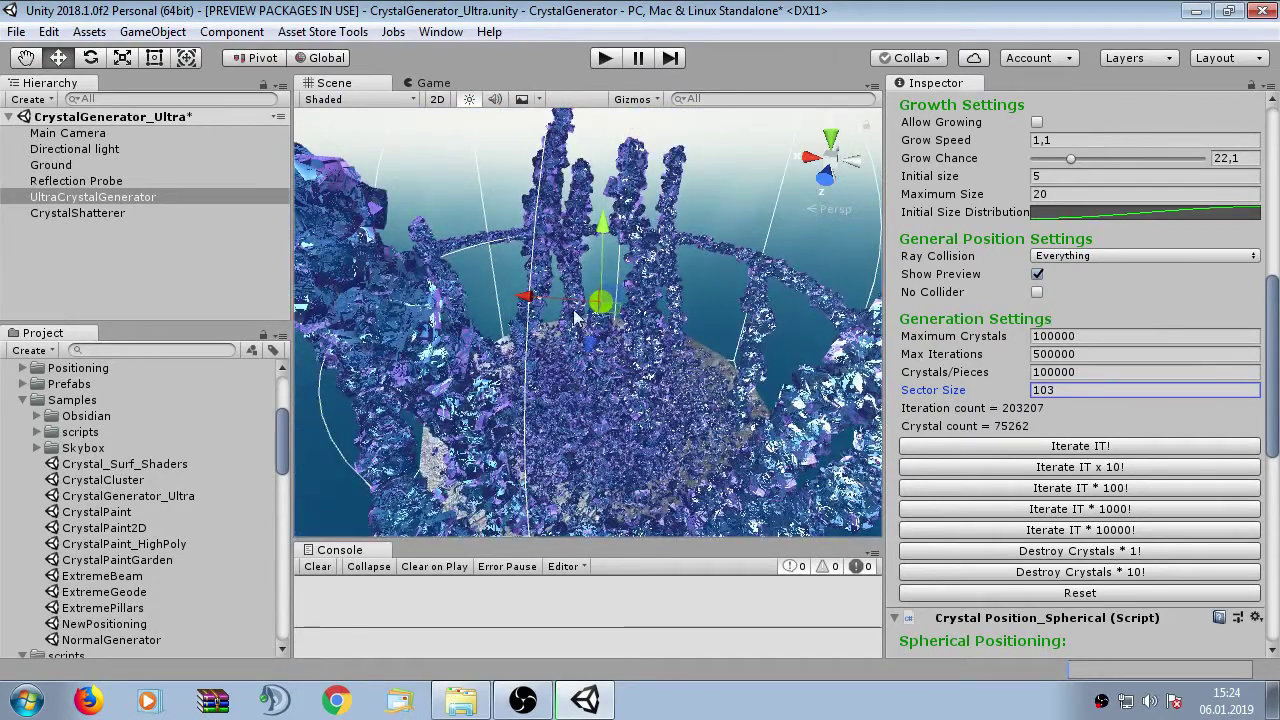
pyautogui.scroll(3, 545, 318)
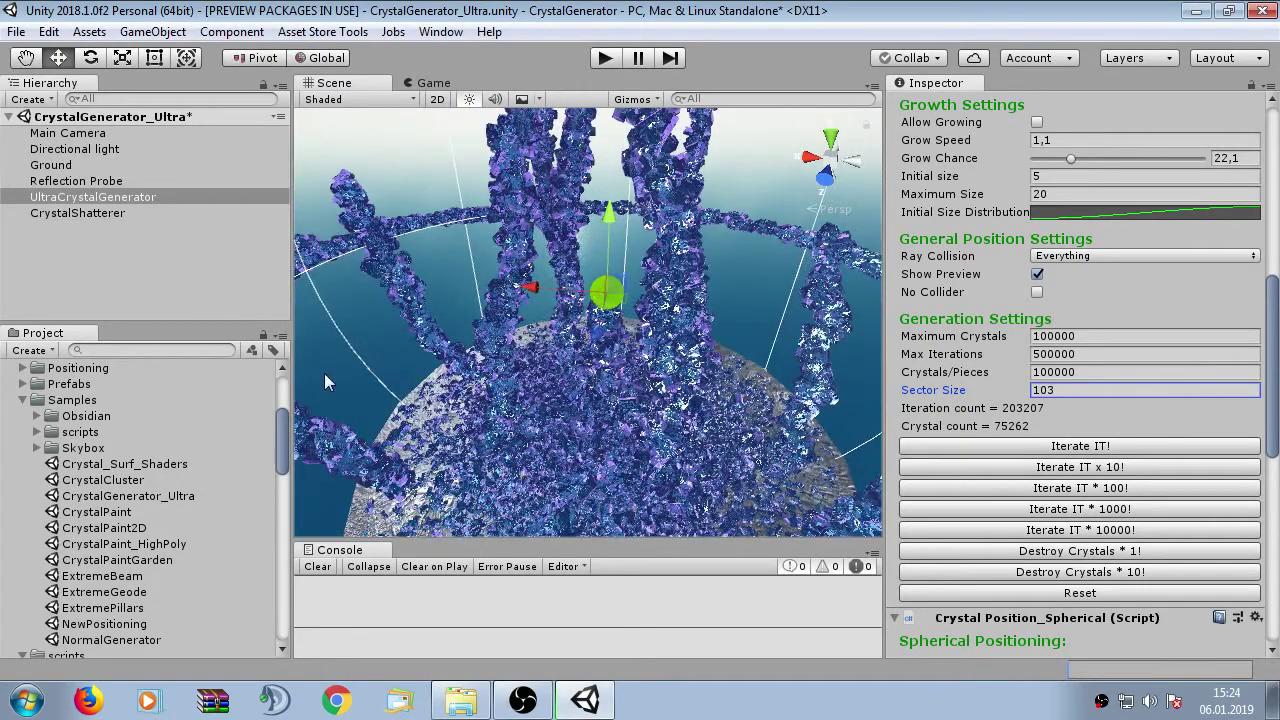
pyautogui.scroll(3, 492, 285)
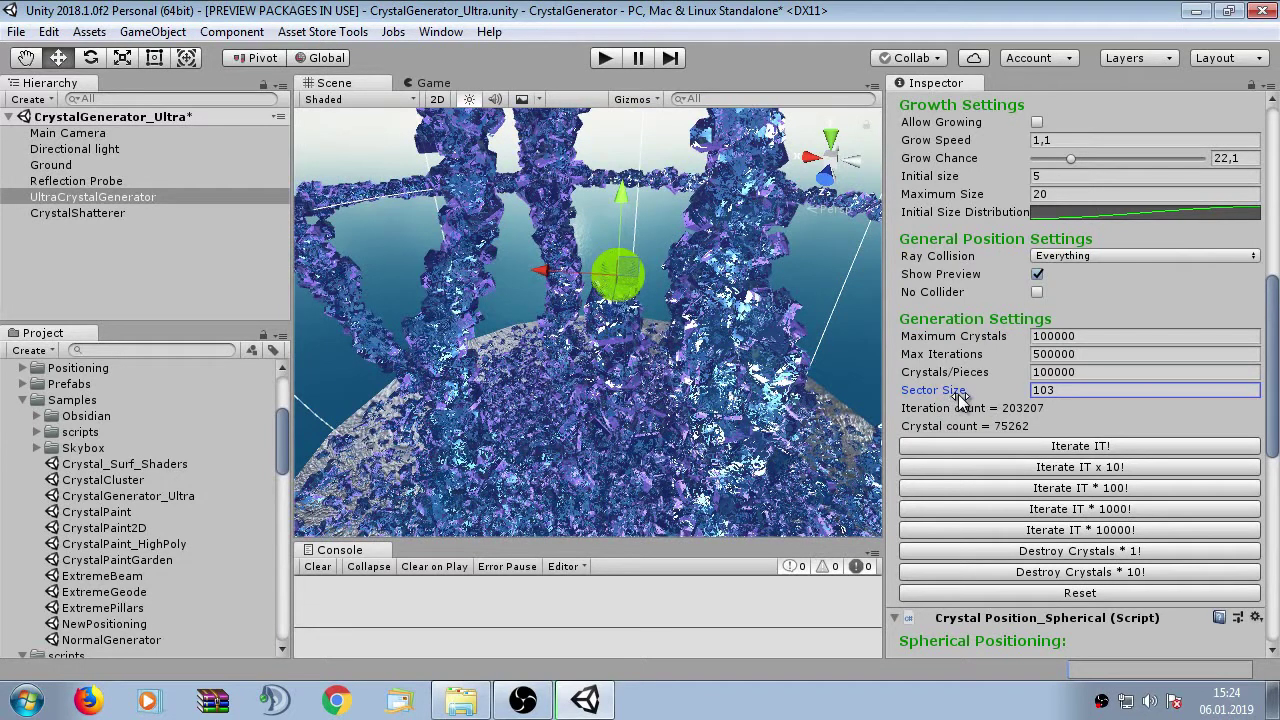
pyautogui.moveTo(960, 397); pyautogui.dragTo(880, 396)
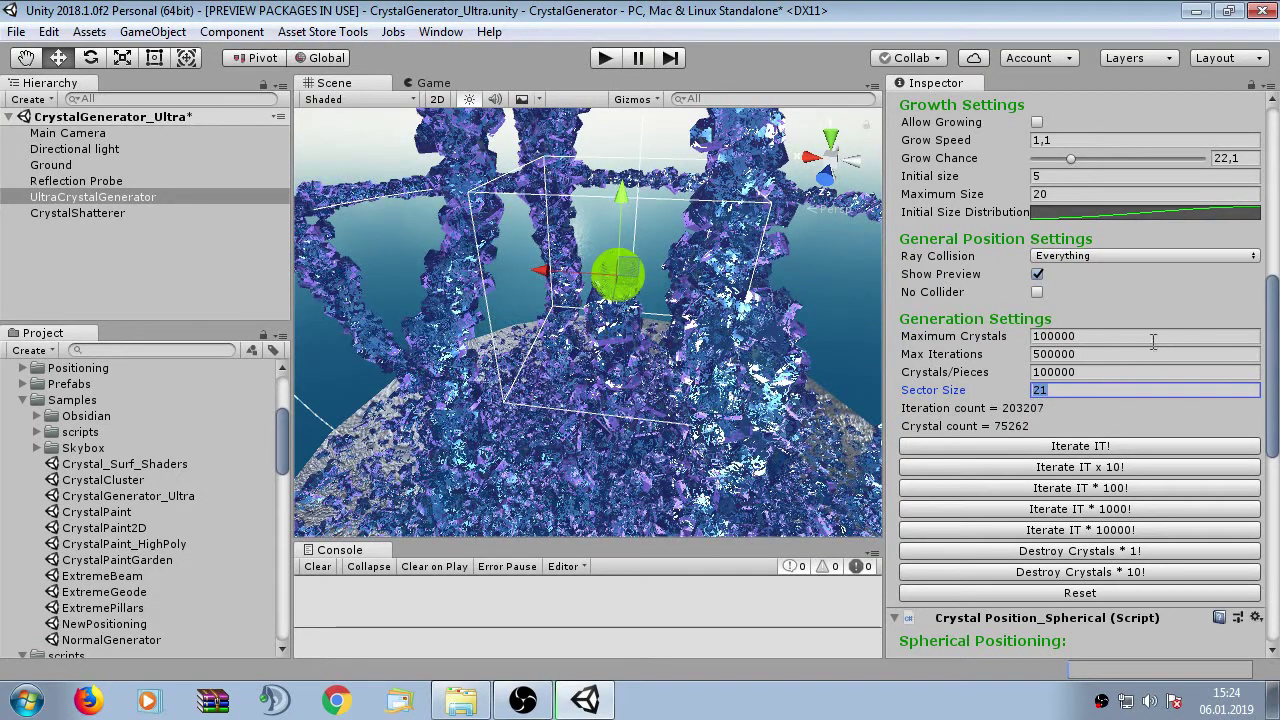
pyautogui.write('6')
pyautogui.scroll(-3, 995, 335)
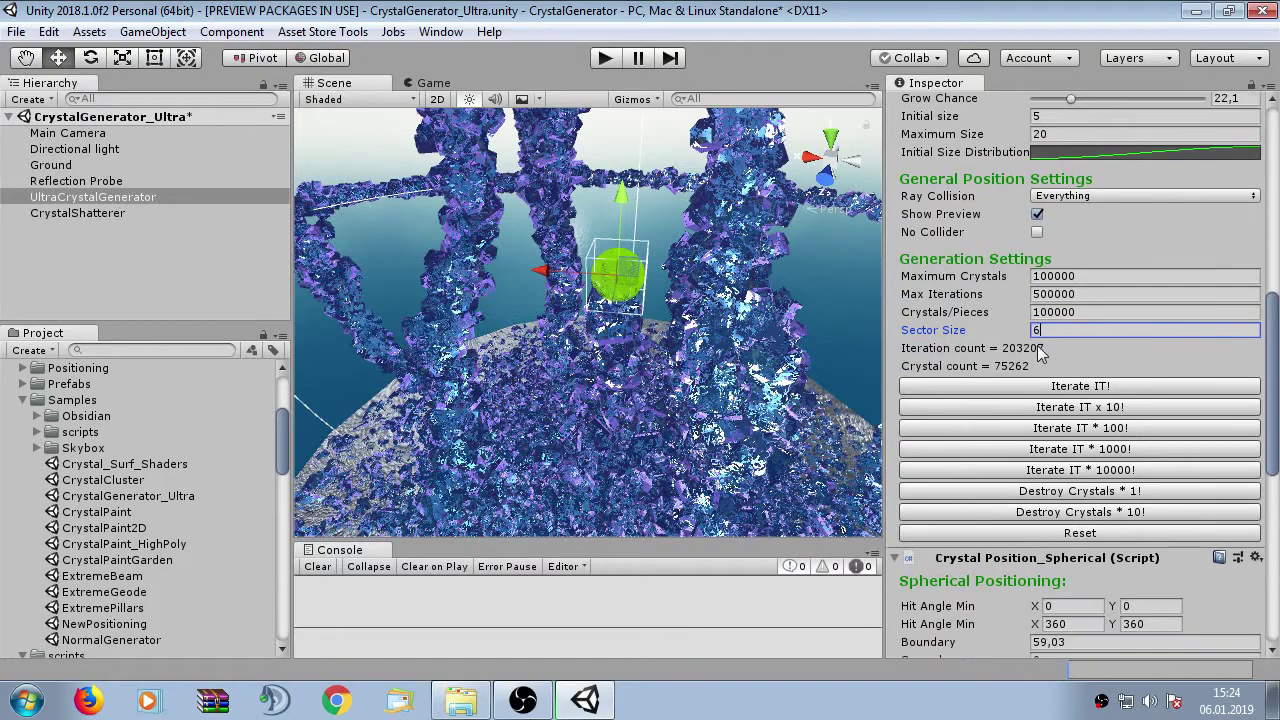
pyautogui.keyDown('alt'); pyautogui.moveTo(803, 380); pyautogui.dragTo(645, 362, button='right'); pyautogui.keyUp('alt')
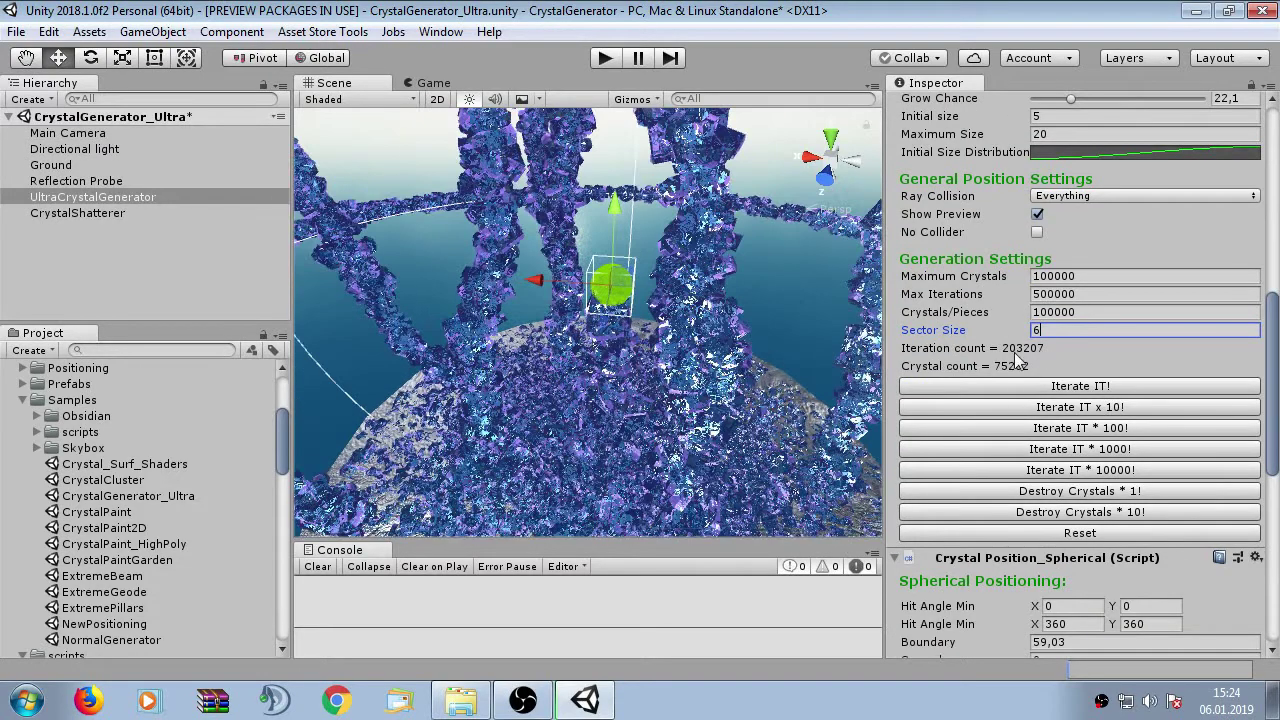
pyautogui.scroll(-3, 1017, 362)
pyautogui.keyDown('alt'); pyautogui.moveTo(752, 447); pyautogui.dragTo(615, 364); pyautogui.keyUp('alt')
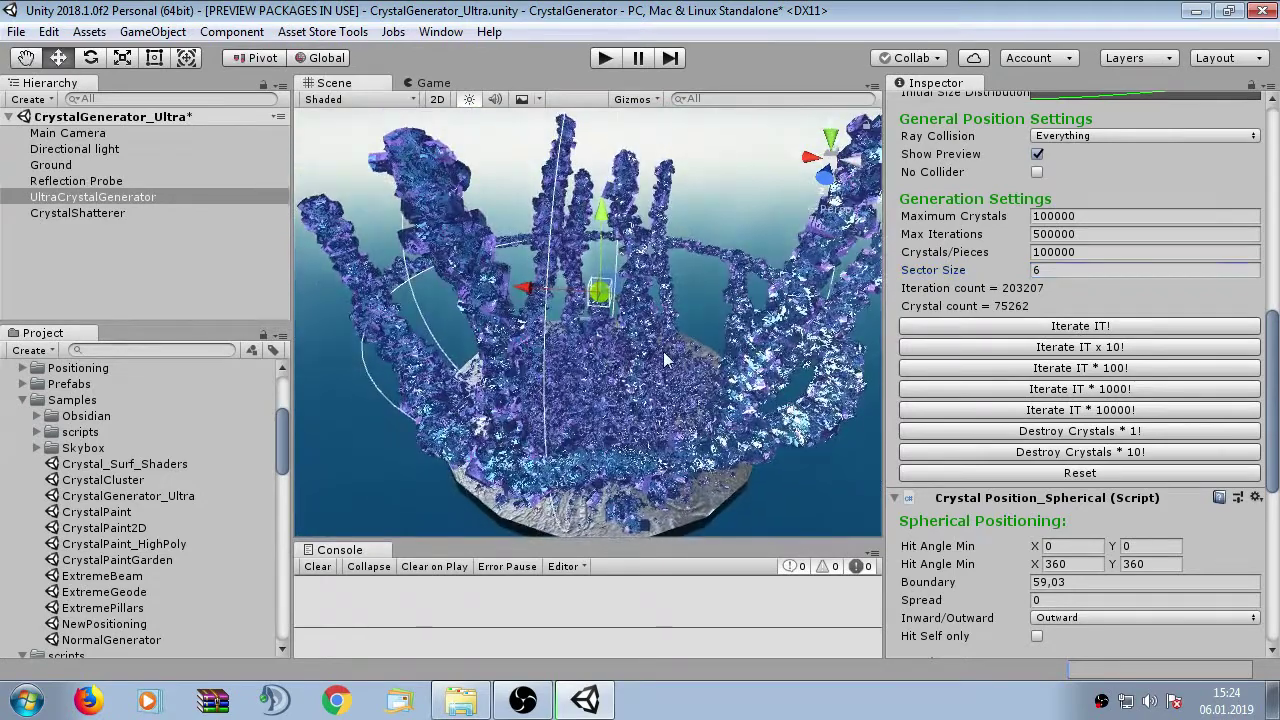
# Step: Reset the generator, clearing all crystals back to the bare disc
pyautogui.scroll(4, 676, 358)
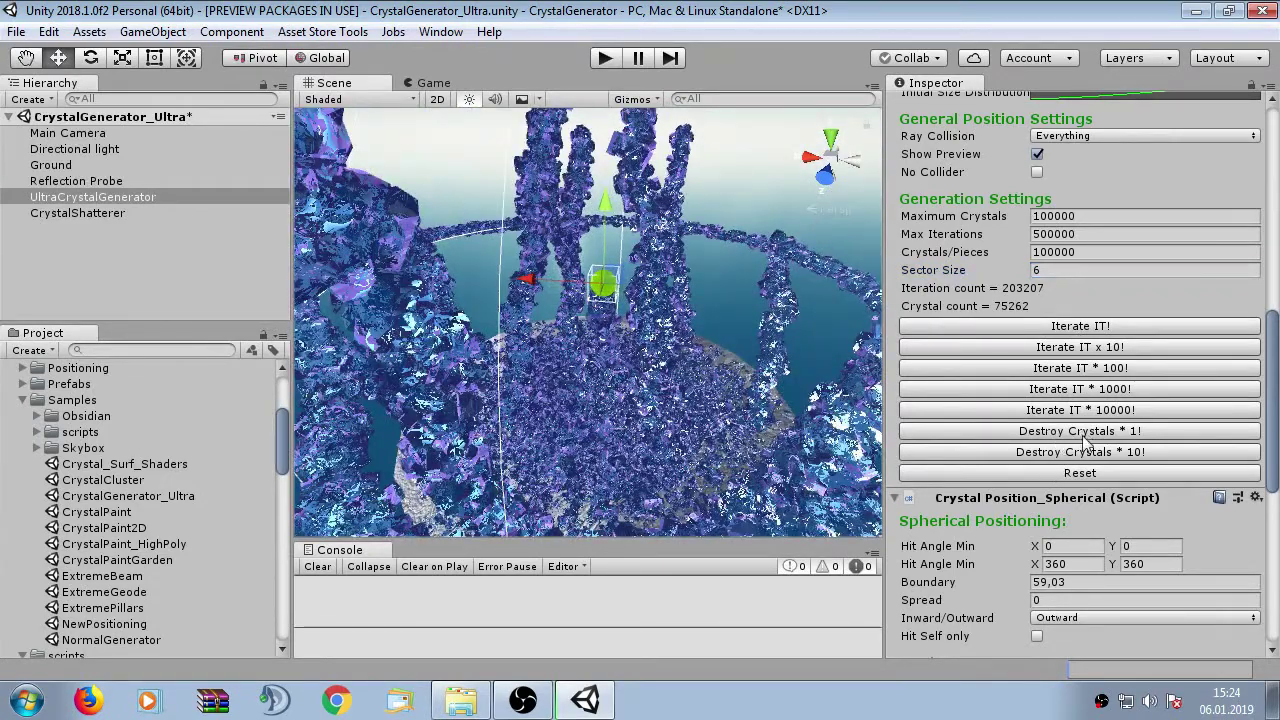
pyautogui.click(1049, 475)
pyautogui.moveTo(753, 362)
pyautogui.keyDown('alt'); pyautogui.mouseDown()
pyautogui.moveTo(645, 374)
pyautogui.moveTo(660, 345)
pyautogui.moveTo(686, 334)
pyautogui.moveTo(630, 358)
pyautogui.moveTo(857, 390)
pyautogui.mouseUp(); pyautogui.keyUp('alt')
pyautogui.scroll(-6, 1080, 300)
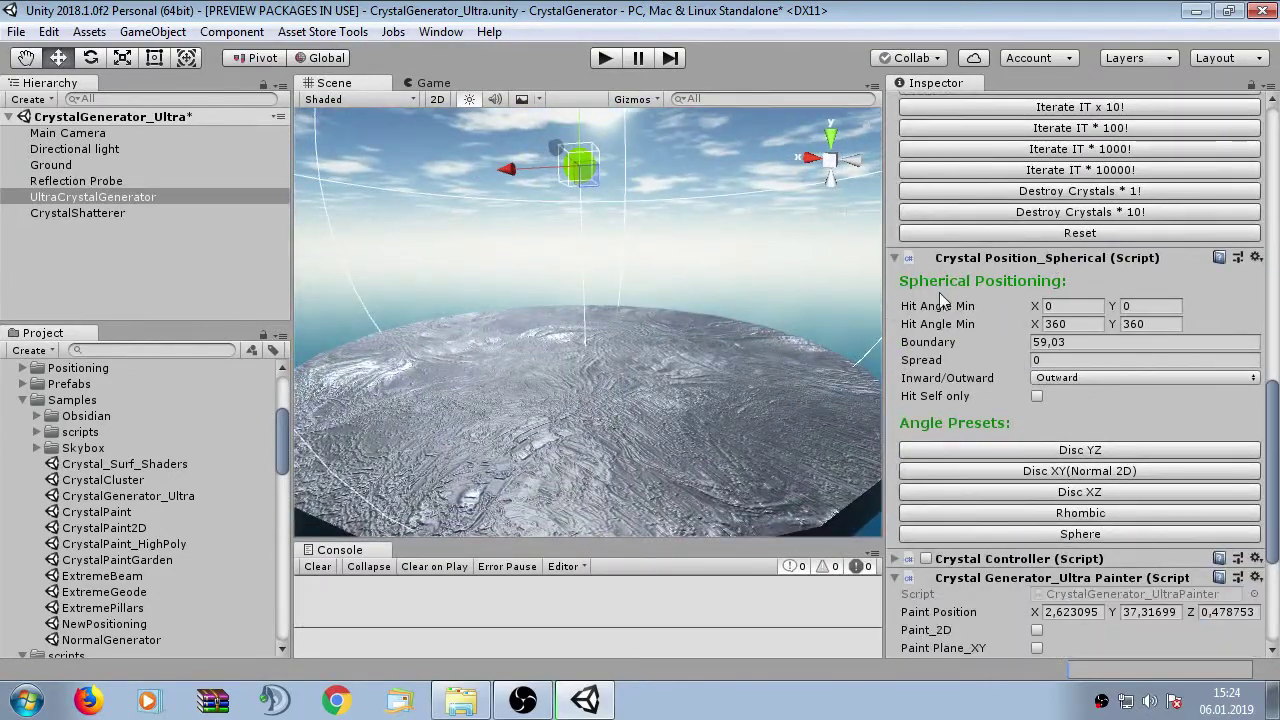
pyautogui.scroll(4, 1122, 350)
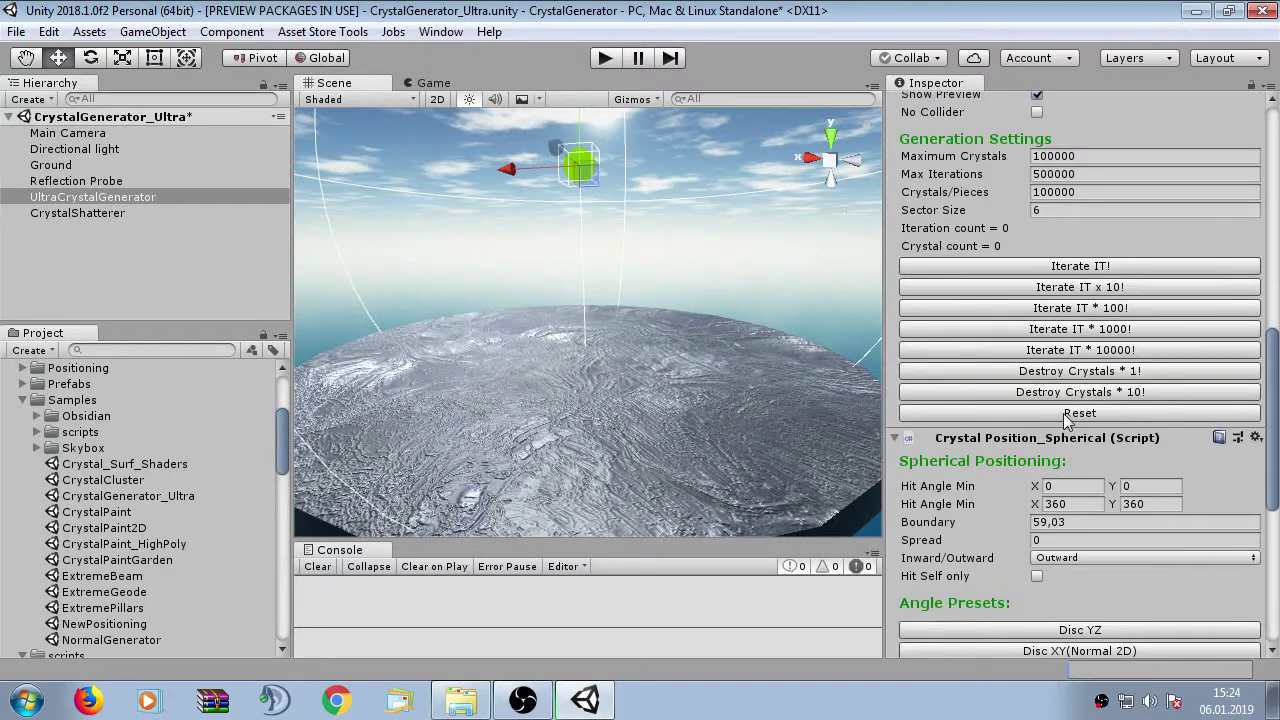
pyautogui.scroll(2, 1068, 421)
# Step: Grow crystals with repeated Iterate IT * 100! and IT * 1000! presses
pyautogui.doubleClick(1047, 372)
pyautogui.tripleClick(1047, 372)
pyautogui.tripleClick(1048, 372)
pyautogui.tripleClick(1048, 372)
pyautogui.click(1053, 392)
pyautogui.tripleClick(1053, 392)
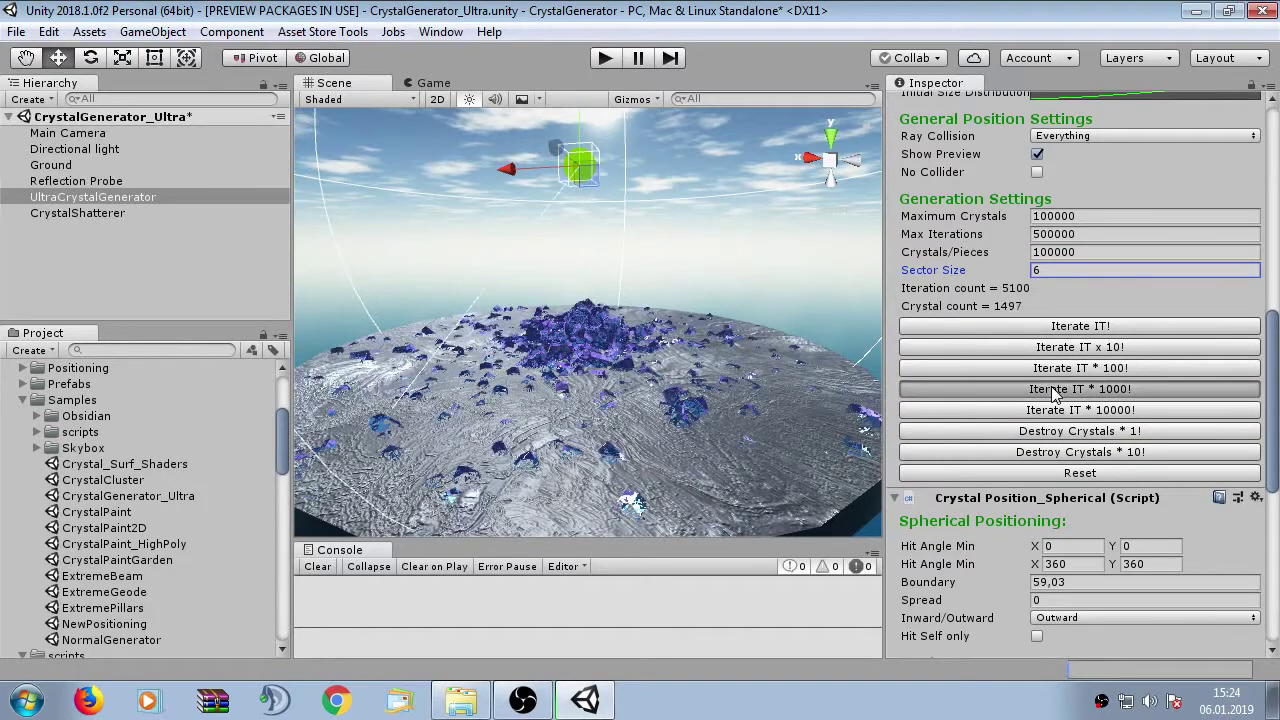
pyautogui.tripleClick(1054, 393)
pyautogui.tripleClick(1055, 394)
pyautogui.click(1055, 394)
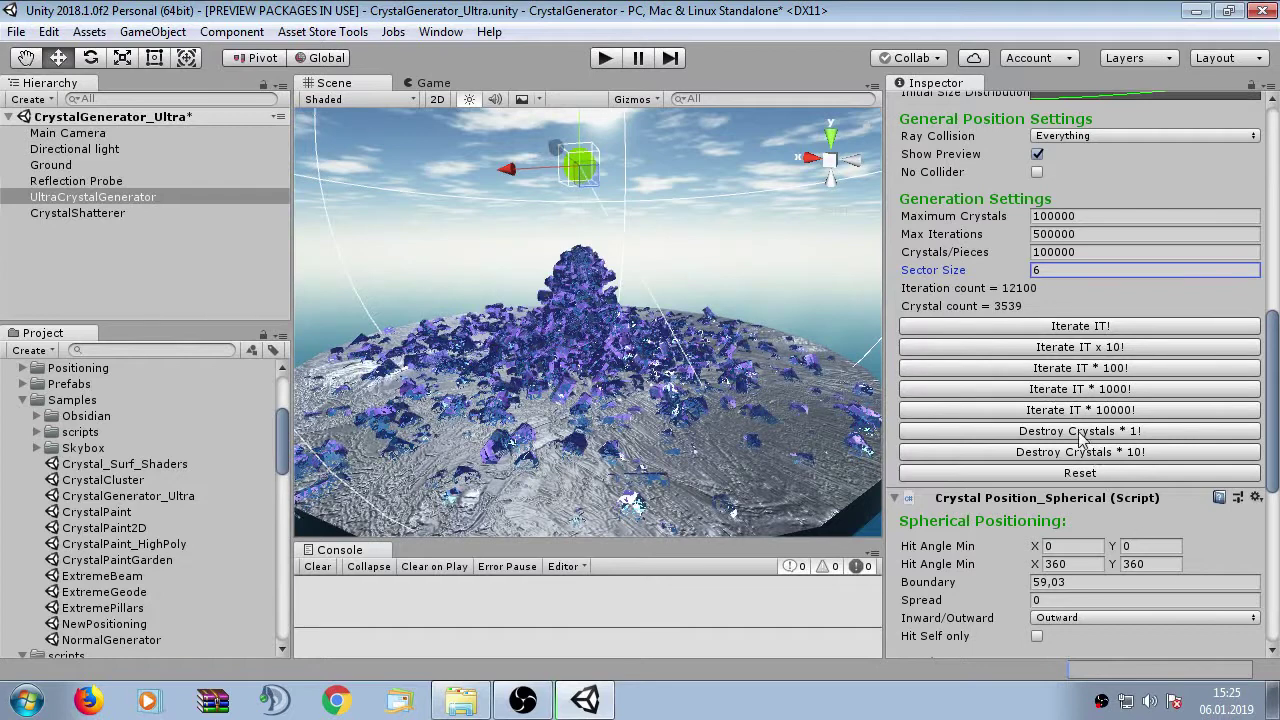
# Step: Remove crystals with Destroy Crystals * 1! twice and Destroy Crystals * 10! twice
pyautogui.click(1092, 438)
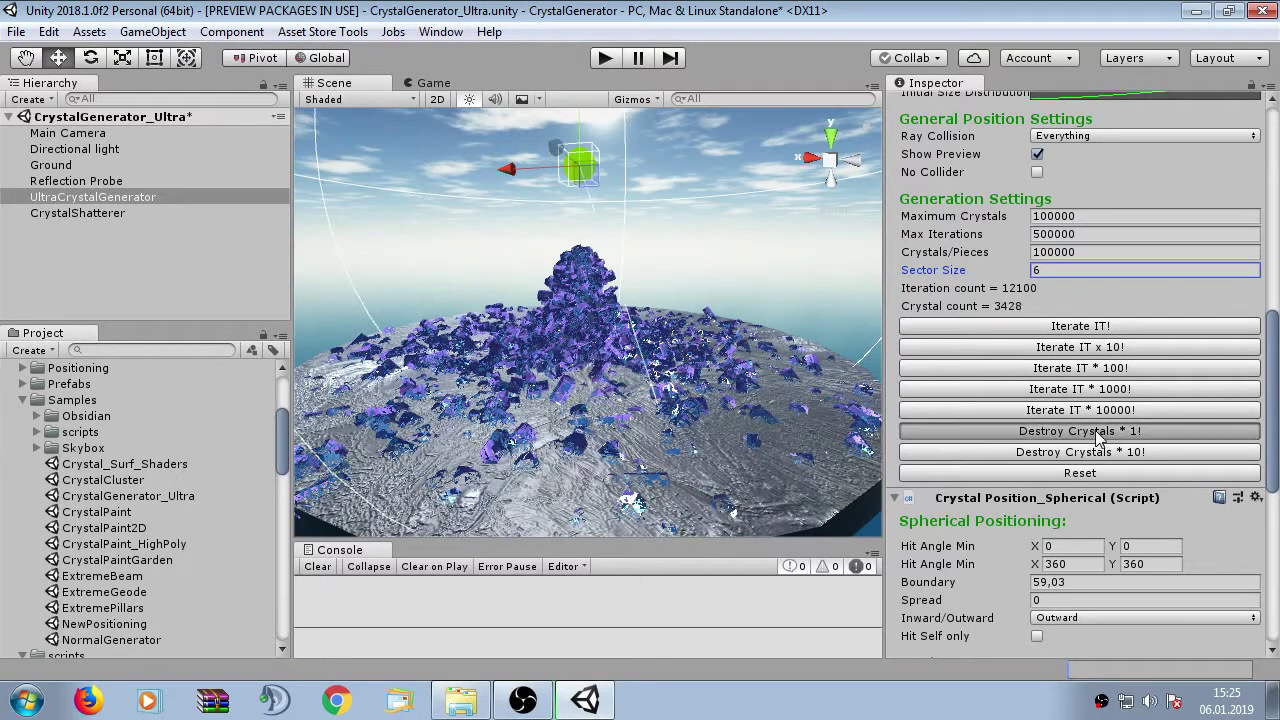
pyautogui.click(1093, 438)
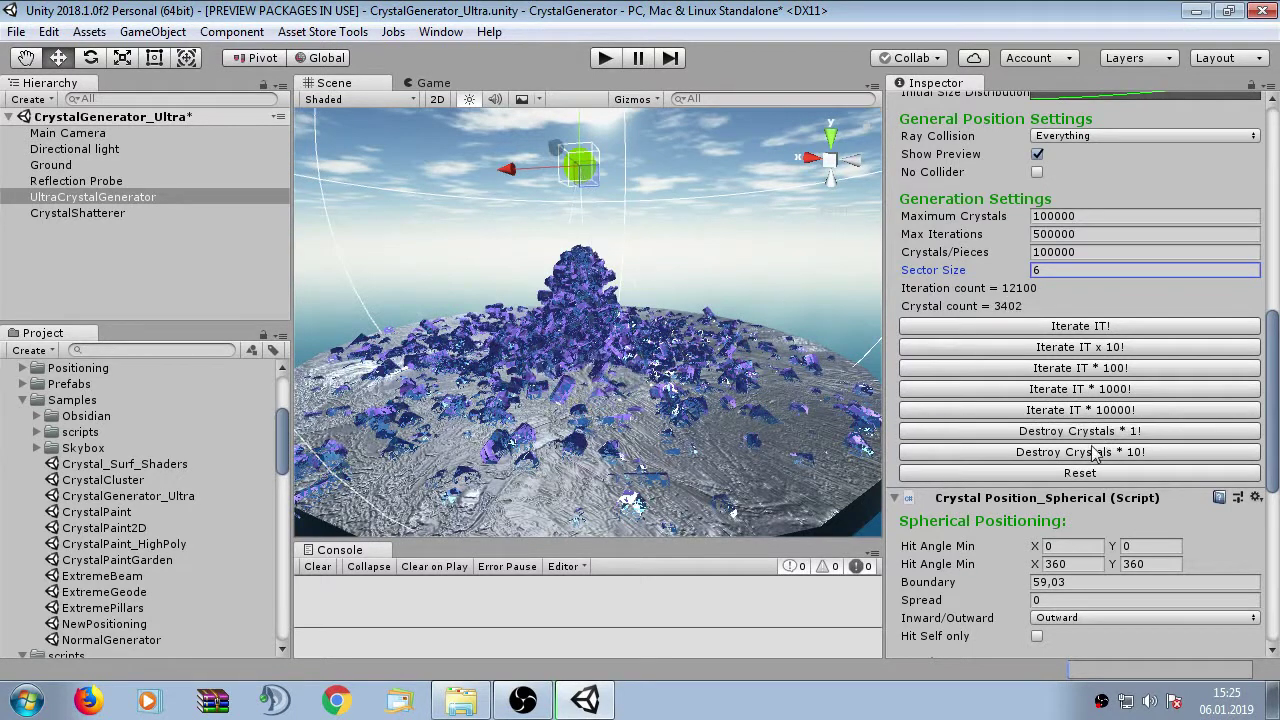
pyautogui.click(1093, 452)
pyautogui.click(1093, 452)
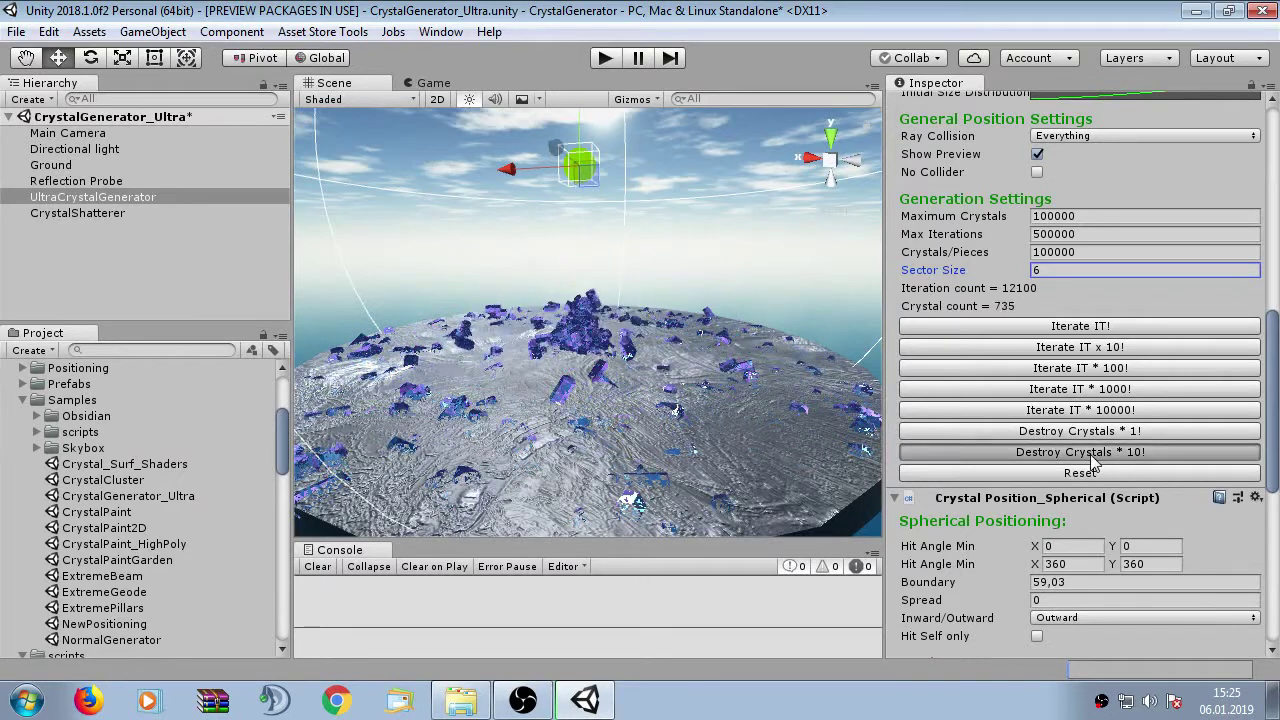
# Step: Regrow crystals with three more 100-iteration and three 1000-iteration rounds
pyautogui.click(1110, 368)
pyautogui.click(1110, 368)
pyautogui.click(1110, 392)
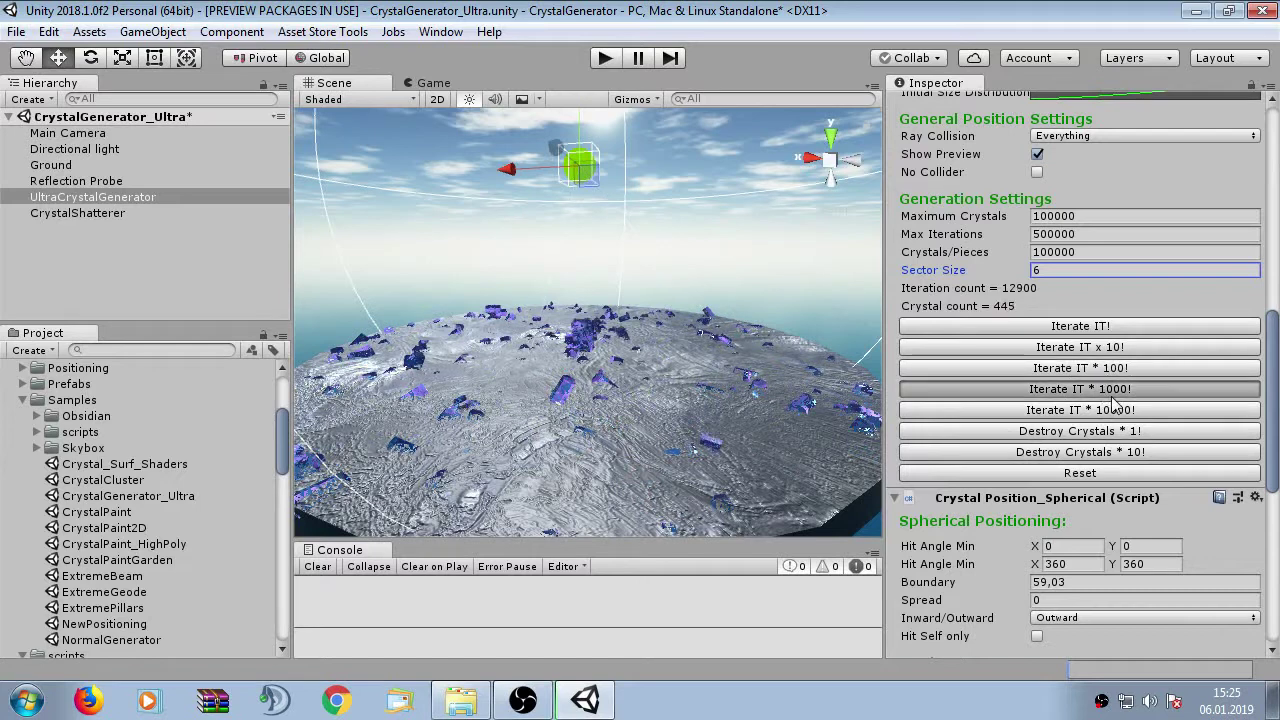
pyautogui.click(1111, 392)
pyautogui.click(1111, 392)
pyautogui.click(1111, 392)
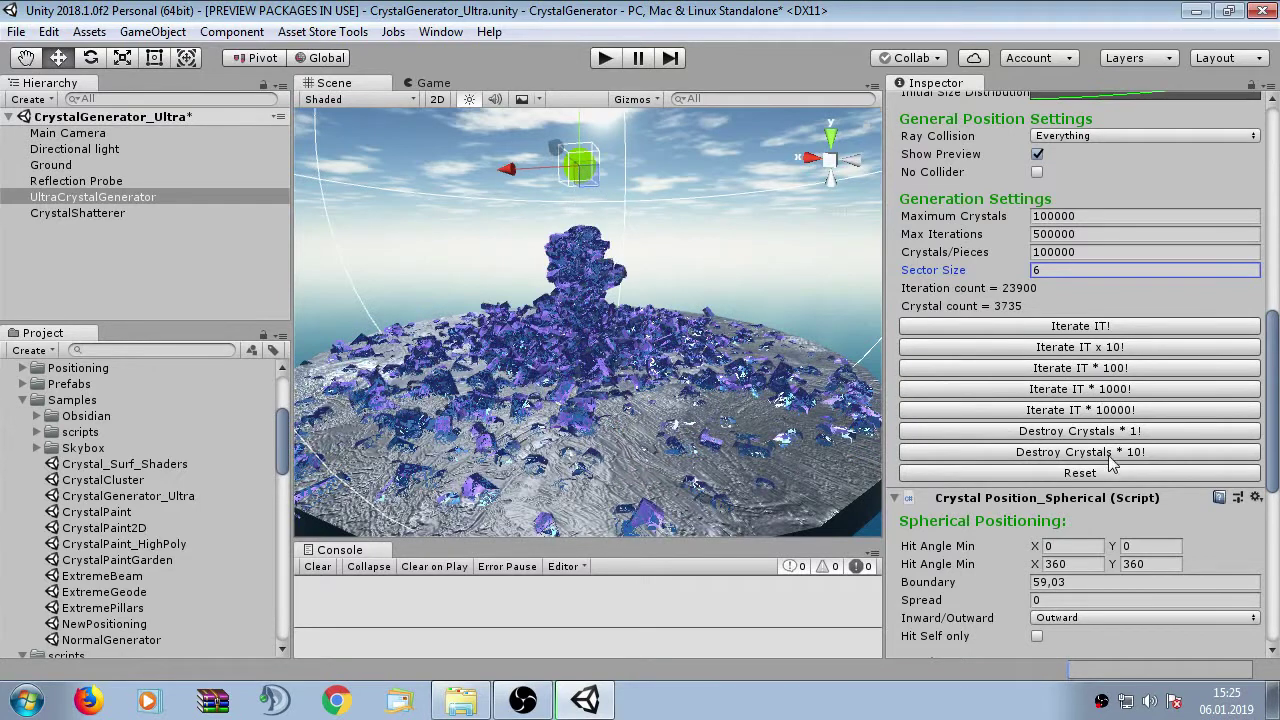
# Step: Destroy three single rounds and one ten-round batch, leaving 558 crystals
pyautogui.click(1115, 434)
pyautogui.click(1115, 434)
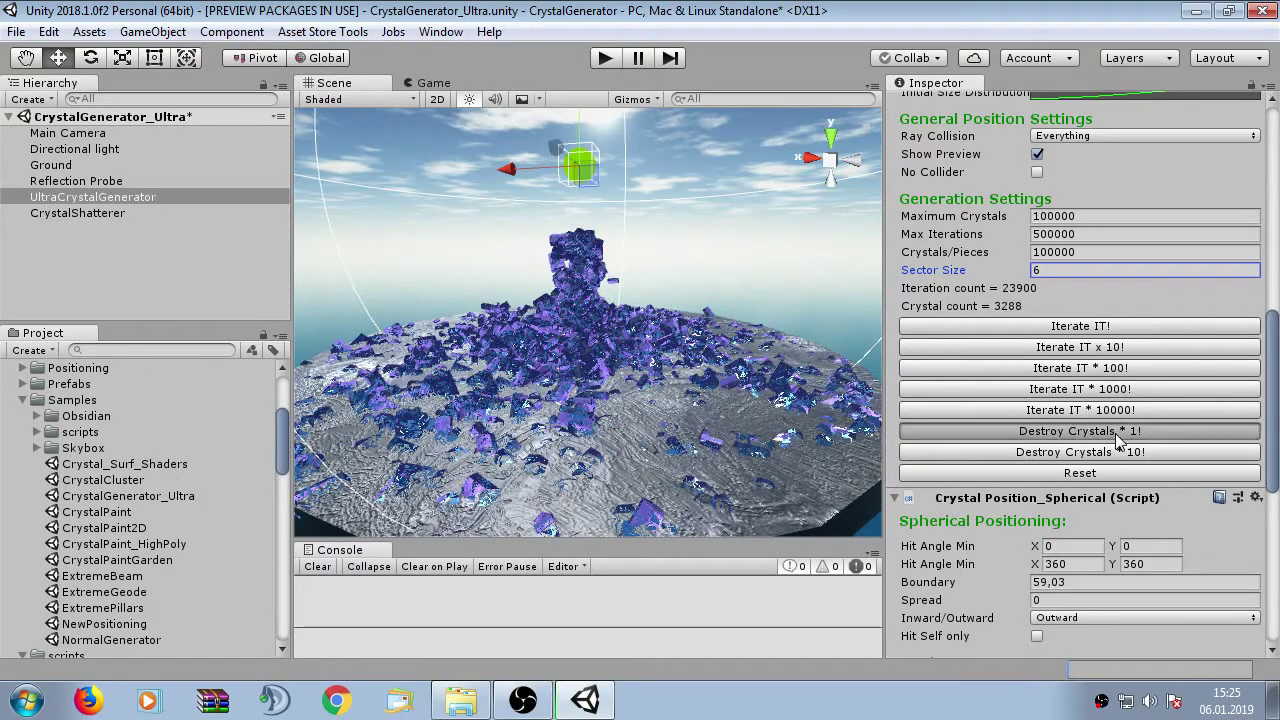
pyautogui.click(1113, 436)
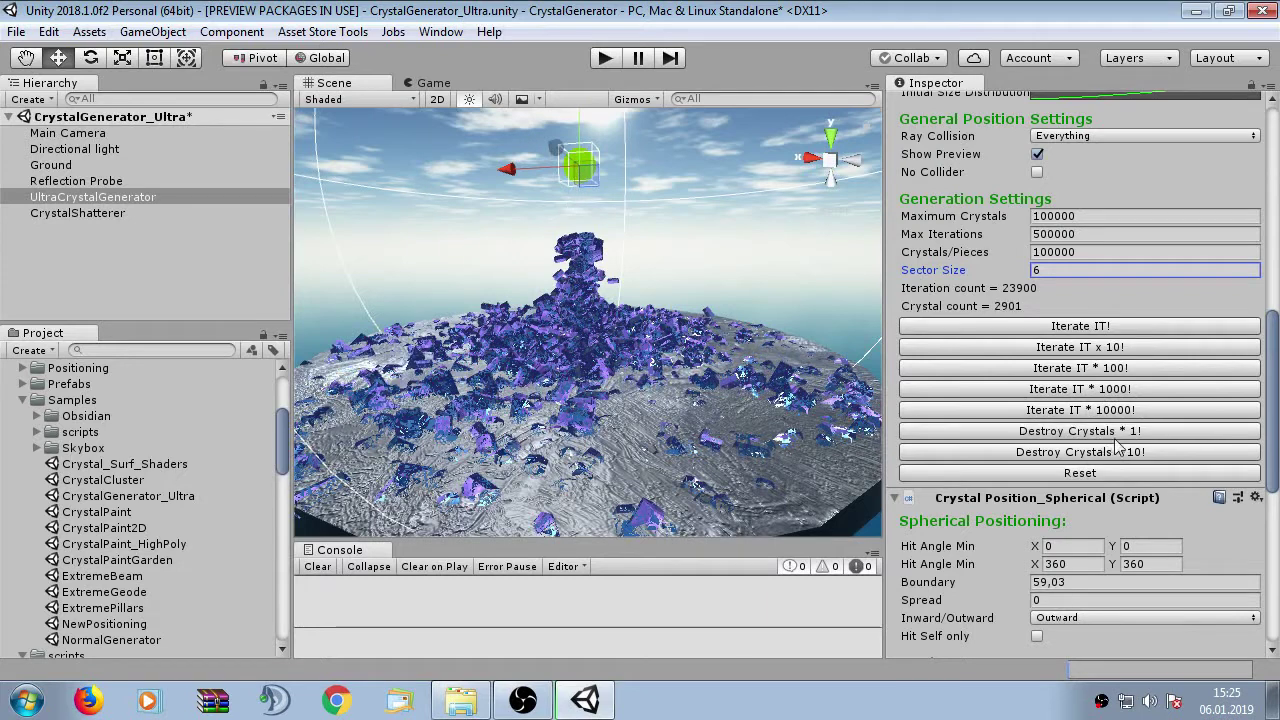
pyautogui.click(1118, 453)
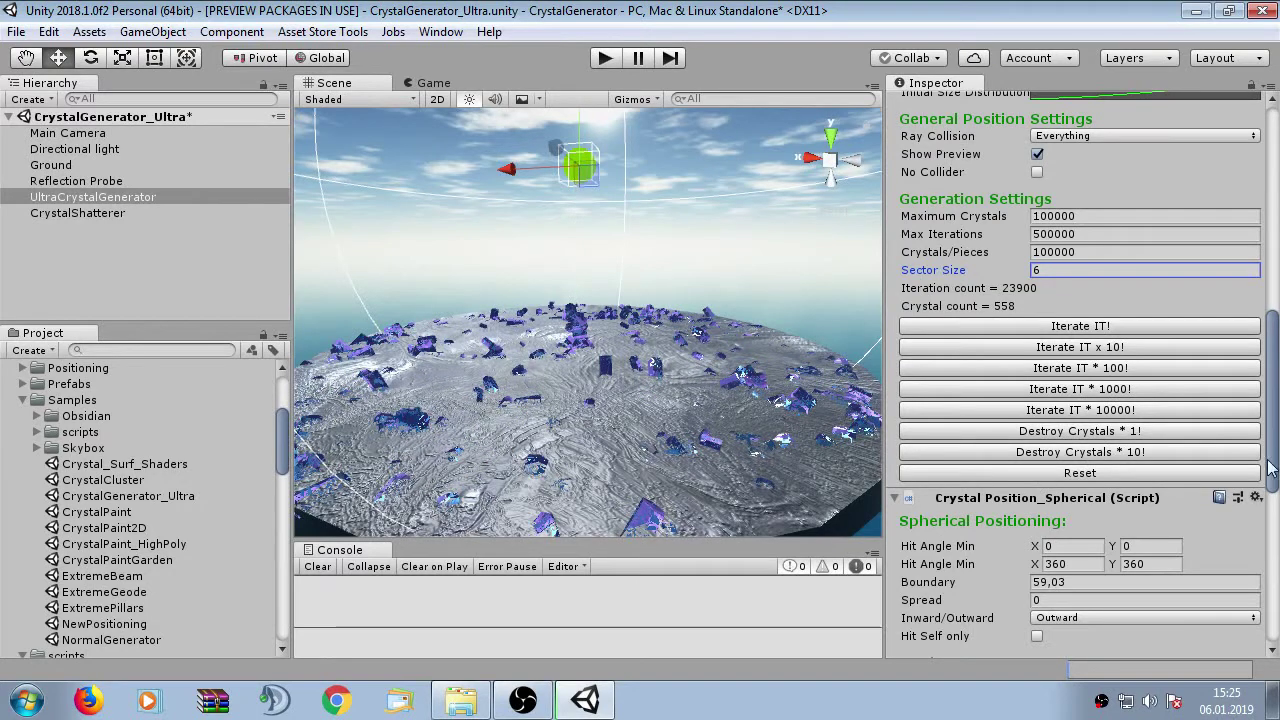
pyautogui.keyDown('alt'); pyautogui.moveTo(810, 373); pyautogui.dragTo(711, 374); pyautogui.keyUp('alt')
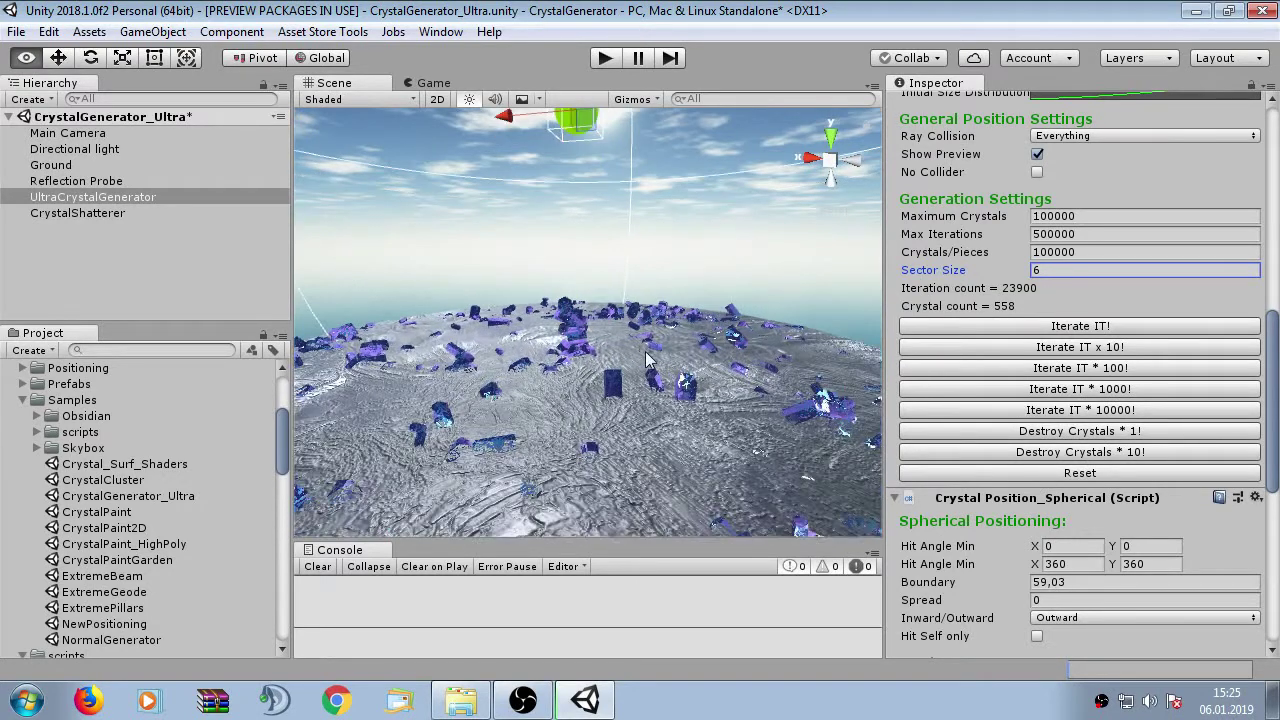
# Step: Paint a crystal cluster and a long curving crystal trail onto the disc
pyautogui.keyDown('alt'); pyautogui.moveTo(613, 313); pyautogui.dragTo(625, 355); pyautogui.keyUp('alt')
pyautogui.scroll(-6, 1080, 391)
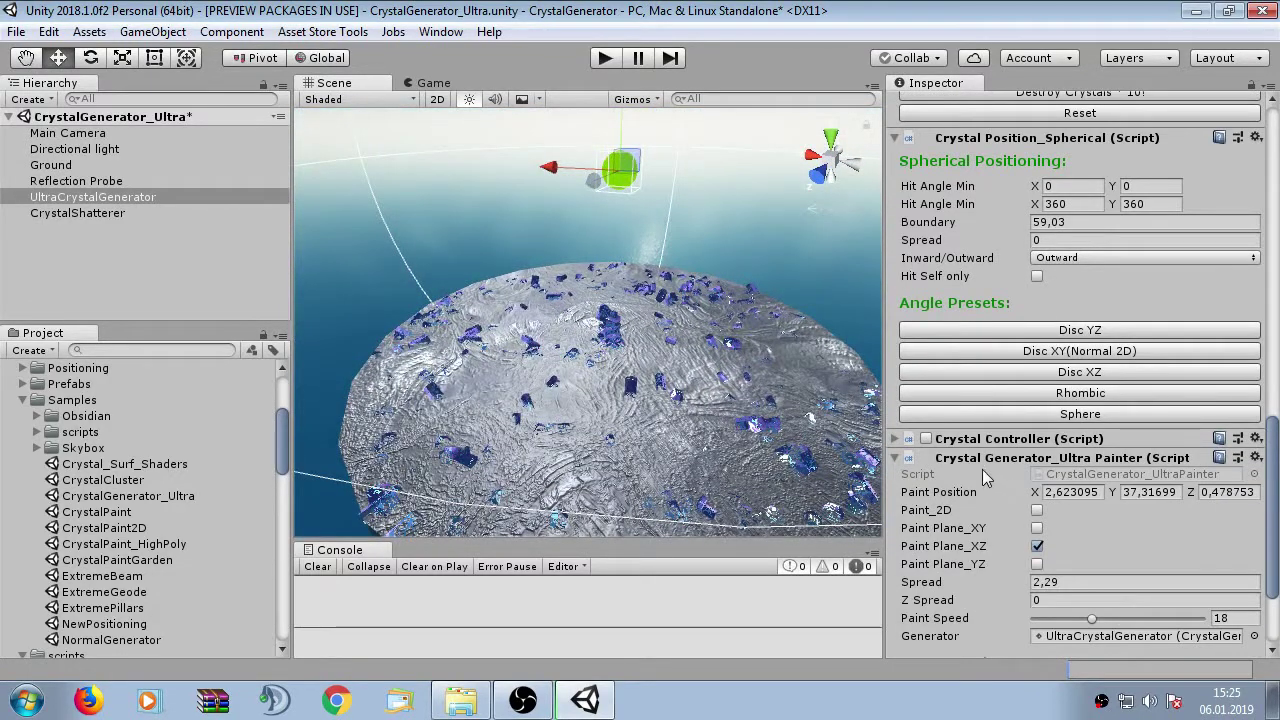
pyautogui.scroll(-3, 990, 440)
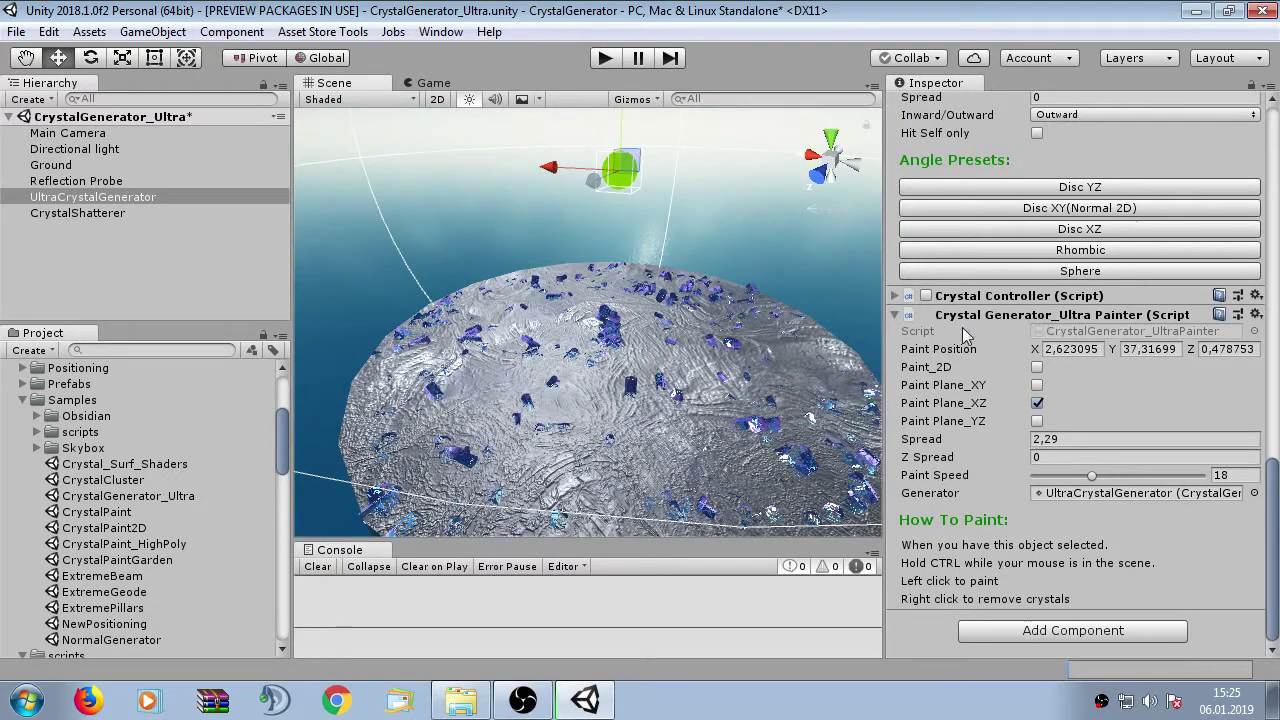
pyautogui.keyDown('alt'); pyautogui.moveTo(680, 340); pyautogui.dragTo(300, 270); pyautogui.keyUp('alt')
pyautogui.scroll(15, 1100, 300)
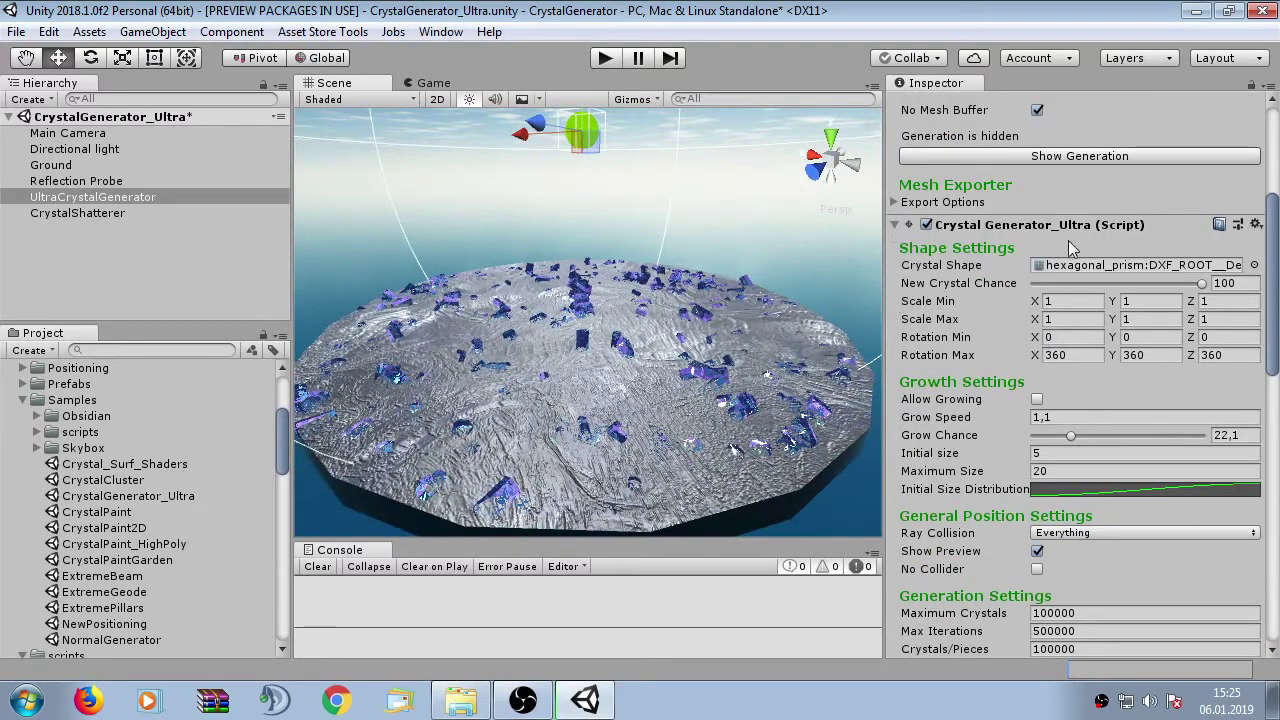
pyautogui.scroll(-15, 1060, 300)
pyautogui.moveTo(550, 270)
pyautogui.keyDown('alt'); pyautogui.mouseDown()
pyautogui.moveTo(543, 402)
pyautogui.moveTo(560, 330)
pyautogui.mouseUp(); pyautogui.keyUp('alt')
pyautogui.scroll(4, 543, 402)
pyautogui.moveTo(470, 400)
pyautogui.mouseDown()
pyautogui.moveTo(545, 390)
pyautogui.moveTo(622, 343)
pyautogui.moveTo(440, 390)
pyautogui.moveTo(457, 386)
pyautogui.moveTo(586, 220)
pyautogui.moveTo(614, 346)
pyautogui.mouseUp()
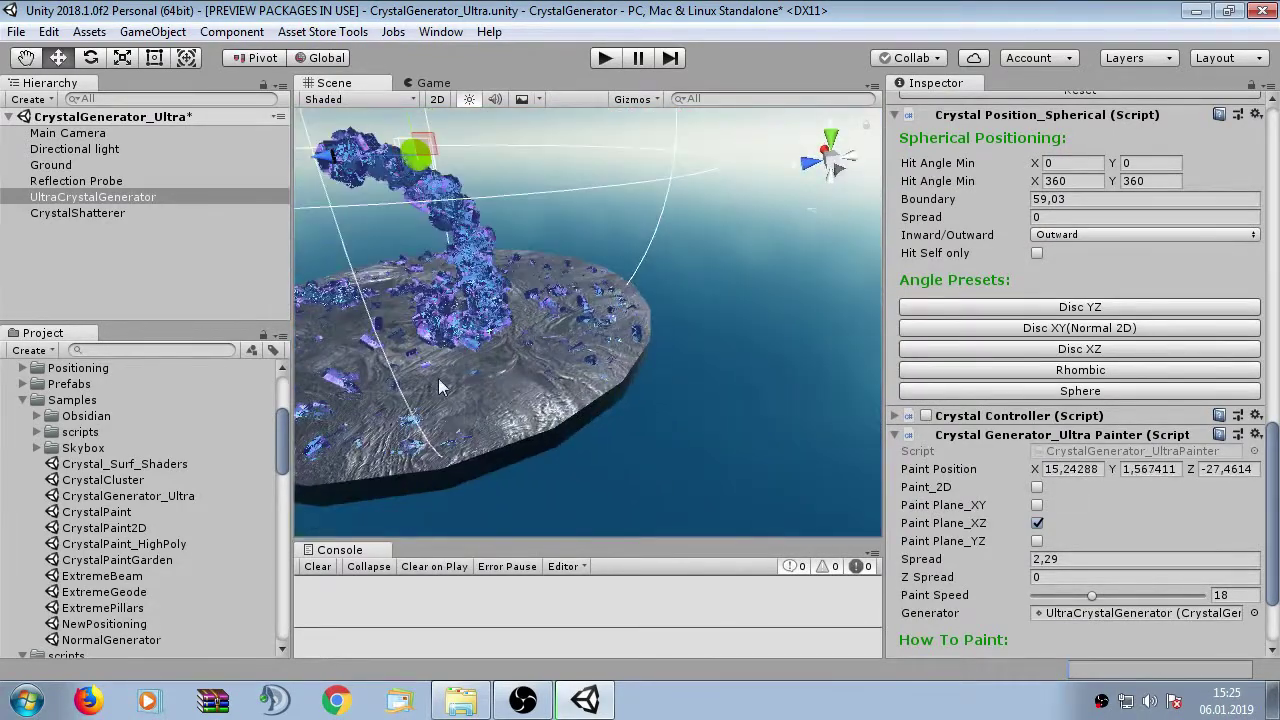
pyautogui.scroll(10, 938, 457)
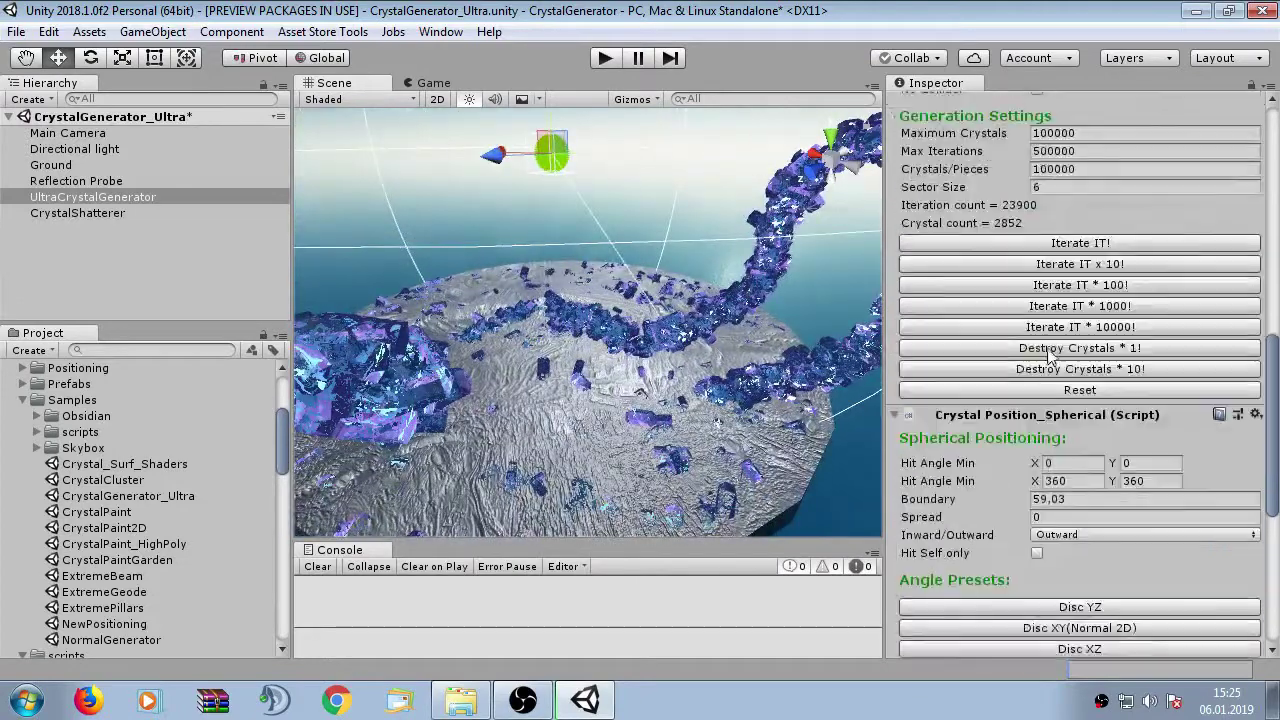
# Step: Run Iterate IT * 100! four times, bringing the count to 3287 crystals
pyautogui.click(1052, 466)
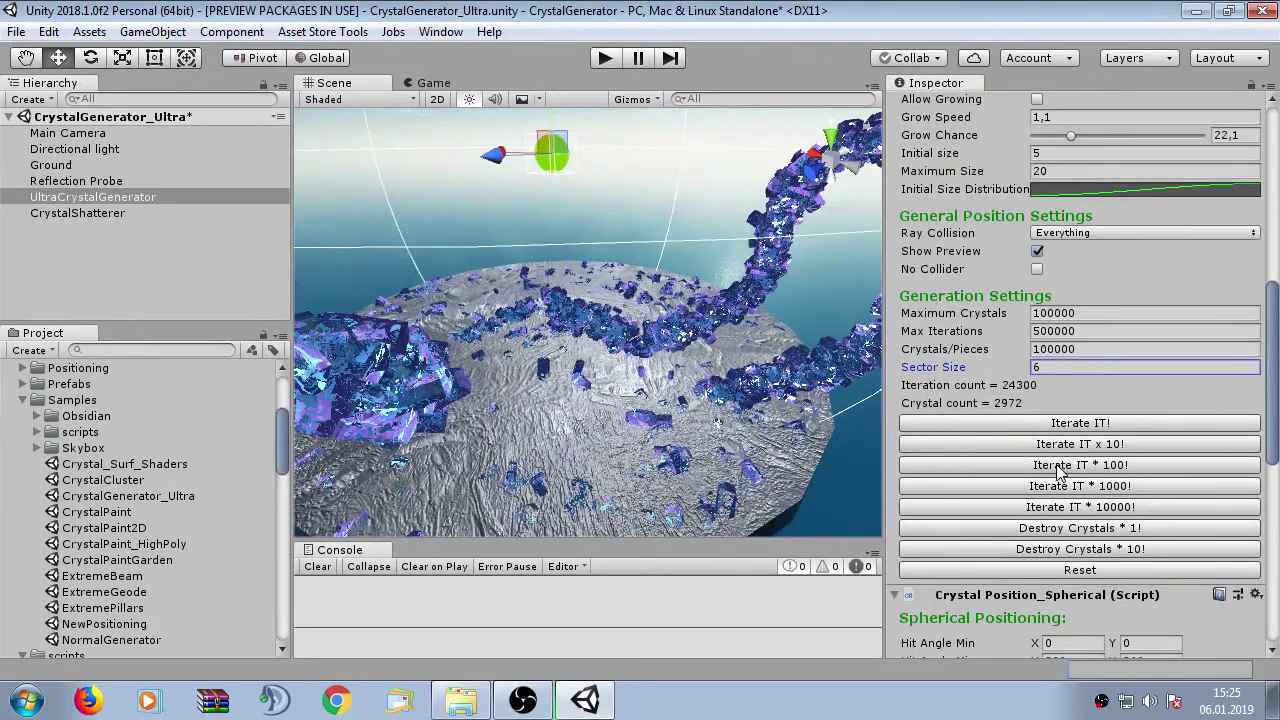
pyautogui.click(1056, 466)
pyautogui.click(1060, 468)
pyautogui.click(1060, 468)
pyautogui.keyDown('alt'); pyautogui.moveTo(640, 420); pyautogui.dragTo(540, 335); pyautogui.keyUp('alt')
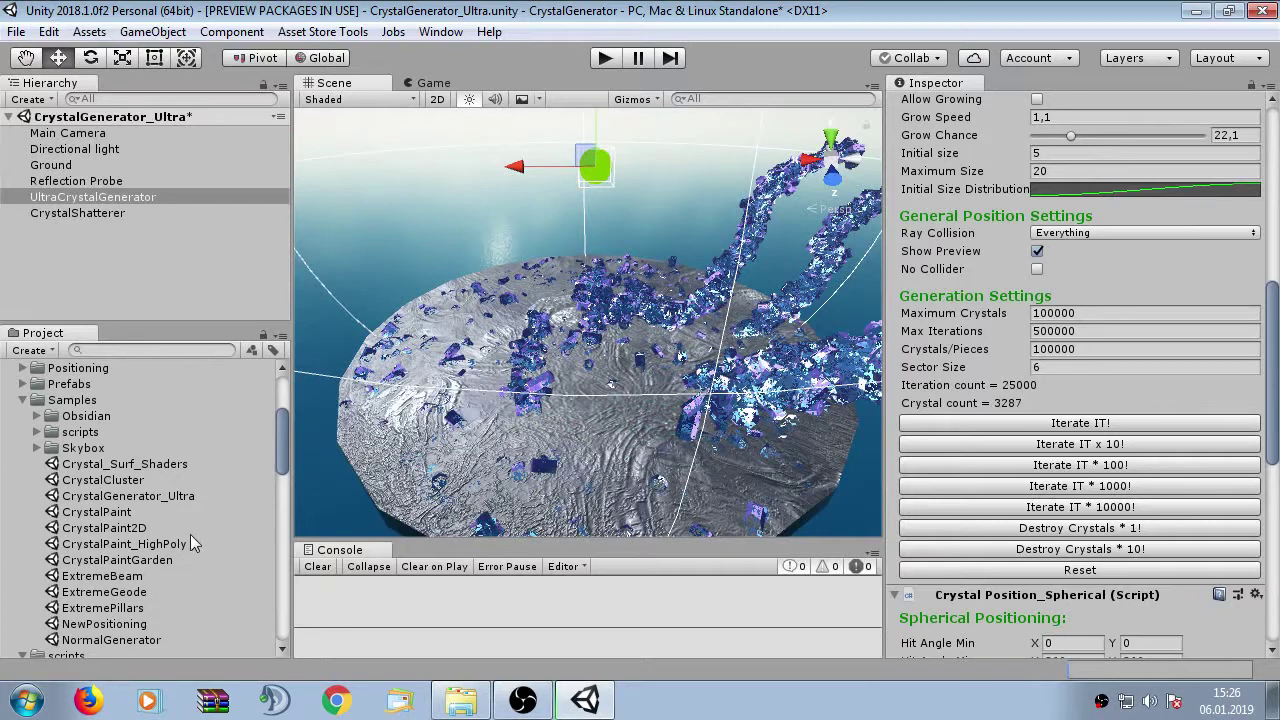
# Step: Paint denser new crystal clusters across the disc from a lower view angle
pyautogui.scroll(3, 161, 515)
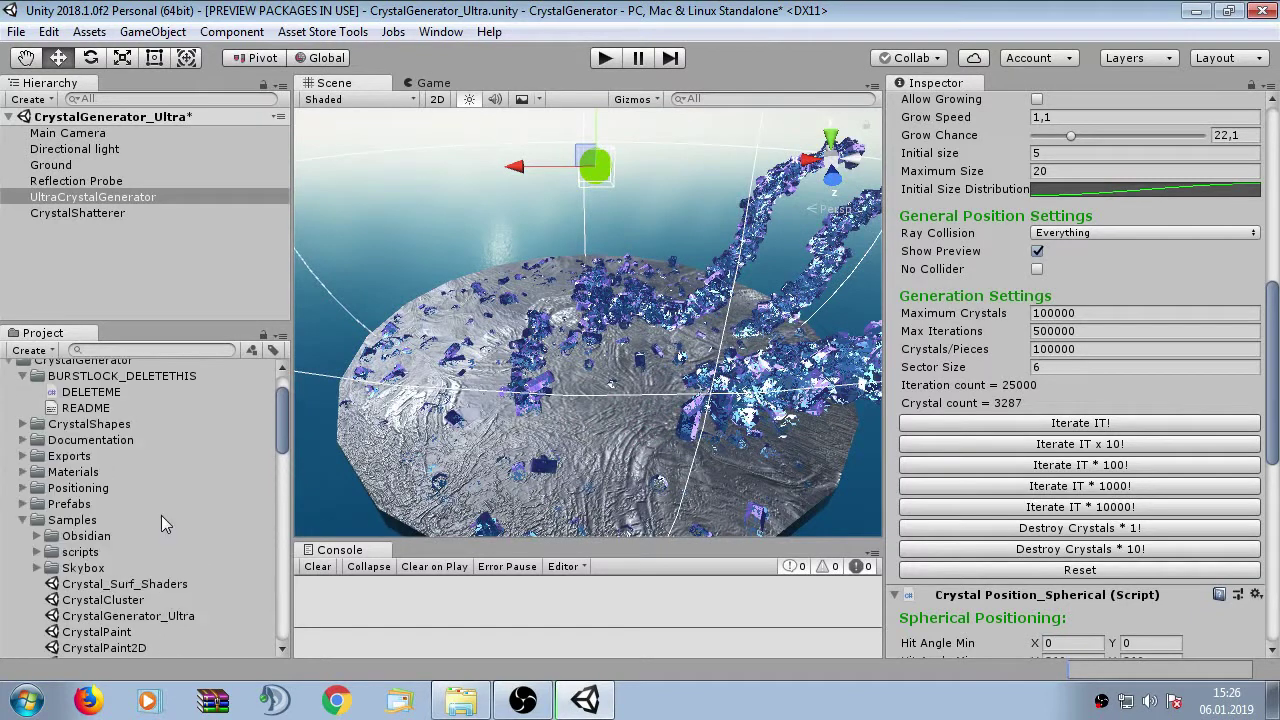
pyautogui.scroll(-6, 163, 510)
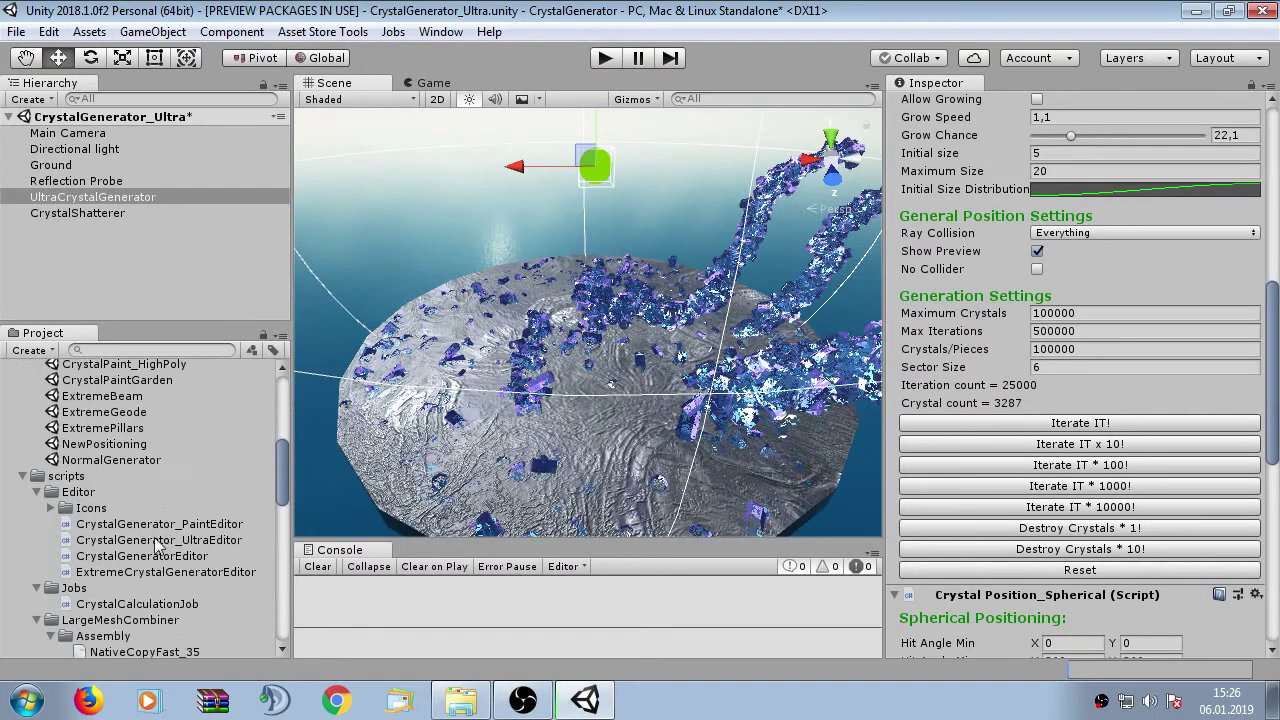
pyautogui.scroll(-5, 170, 572)
pyautogui.scroll(-1, 168, 566)
pyautogui.scroll(-3, 452, 494)
pyautogui.keyDown('alt'); pyautogui.moveTo(452, 494); pyautogui.dragTo(468, 310); pyautogui.keyUp('alt')
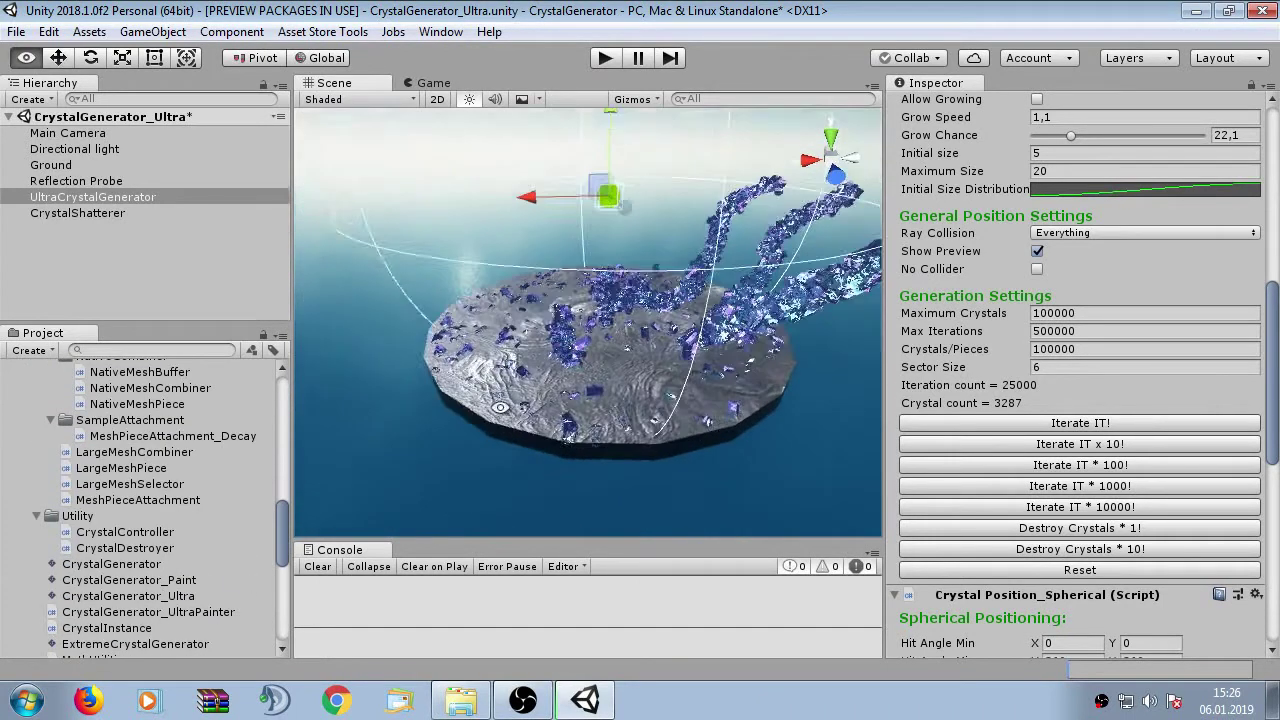
pyautogui.scroll(5, 468, 310)
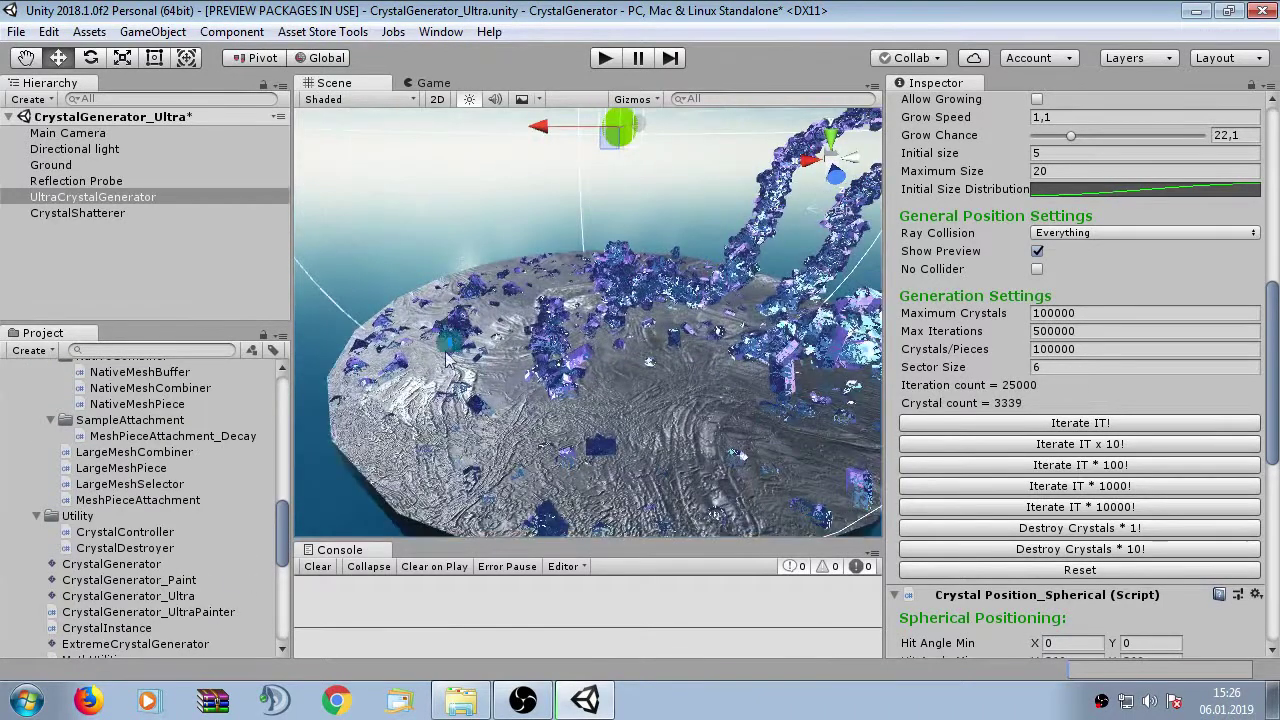
pyautogui.moveTo(447, 362)
pyautogui.mouseDown()
pyautogui.moveTo(465, 380)
pyautogui.moveTo(520, 360)
pyautogui.moveTo(490, 390)
pyautogui.moveTo(508, 416)
pyautogui.moveTo(500, 340)
pyautogui.moveTo(520, 300)
pyautogui.moveTo(560, 350)
pyautogui.moveTo(467, 356)
pyautogui.moveTo(450, 372)
pyautogui.moveTo(490, 330)
pyautogui.moveTo(700, 392)
pyautogui.moveTo(745, 392)
pyautogui.moveTo(750, 378)
pyautogui.moveTo(720, 385)
pyautogui.moveTo(690, 370)
pyautogui.moveTo(700, 300)
pyautogui.moveTo(730, 283)
pyautogui.moveTo(690, 300)
pyautogui.moveTo(680, 270)
pyautogui.moveTo(645, 335)
pyautogui.mouseUp()
# Step: Erase a patch of crystals from the disc with Ctrl+right-drag
pyautogui.keyDown('alt'); pyautogui.moveTo(679, 381); pyautogui.dragTo(596, 298); pyautogui.keyUp('alt')
pyautogui.scroll(5, 596, 298)
pyautogui.scroll(-5, 639, 284)
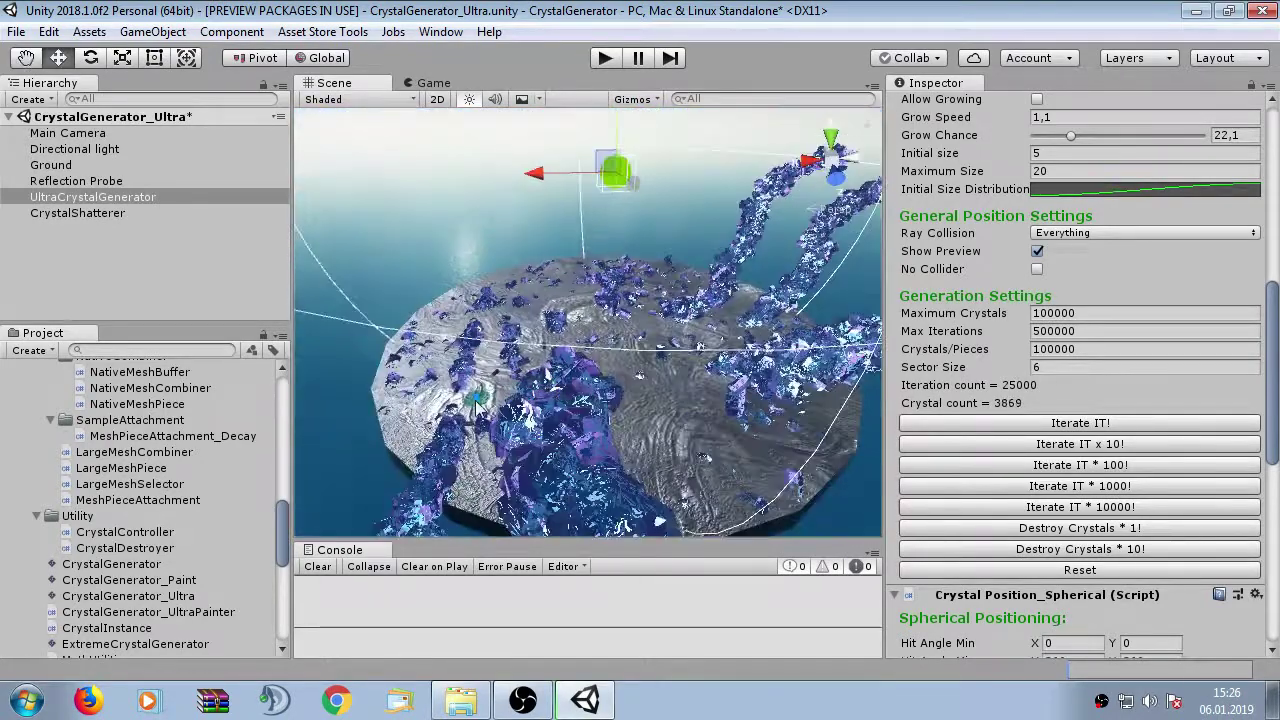
pyautogui.scroll(2, 613, 422)
pyautogui.moveTo(613, 422)
pyautogui.mouseDown()
pyautogui.moveTo(700, 390)
pyautogui.moveTo(660, 398)
pyautogui.moveTo(642, 380)
pyautogui.moveTo(650, 400)
pyautogui.mouseUp()
pyautogui.scroll(-6, 1158, 427)
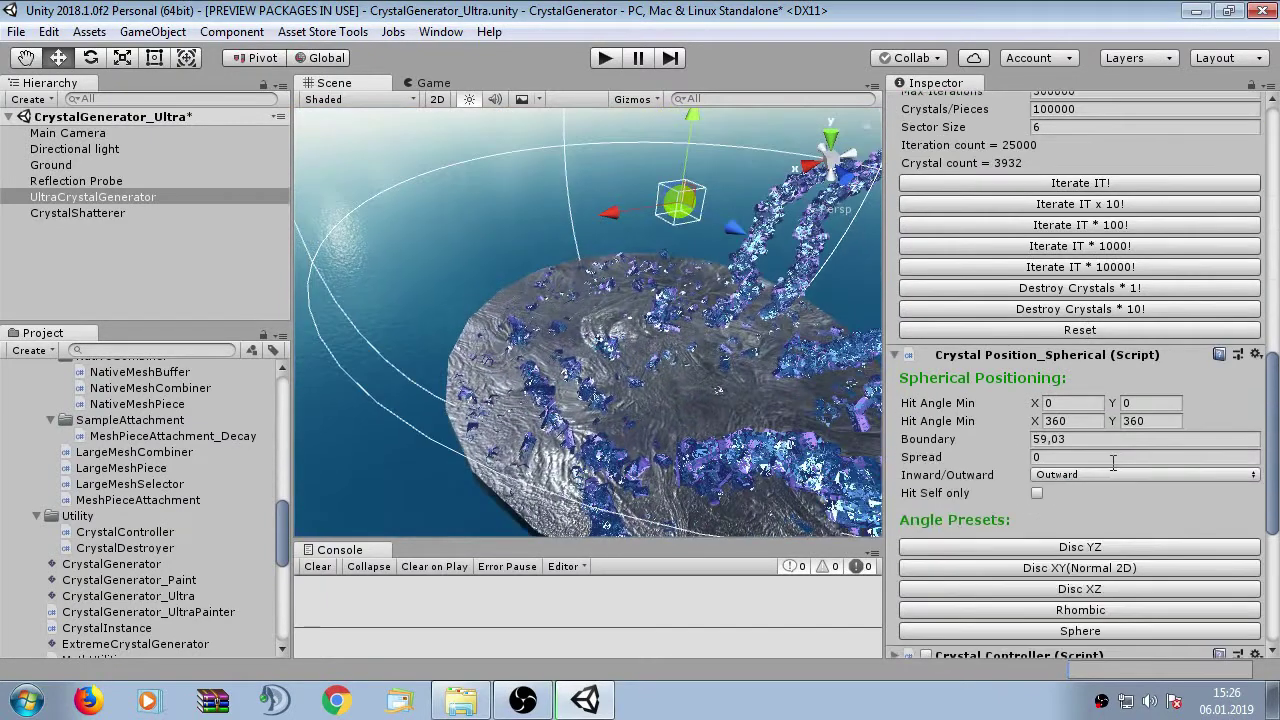
pyautogui.scroll(-4, 1158, 427)
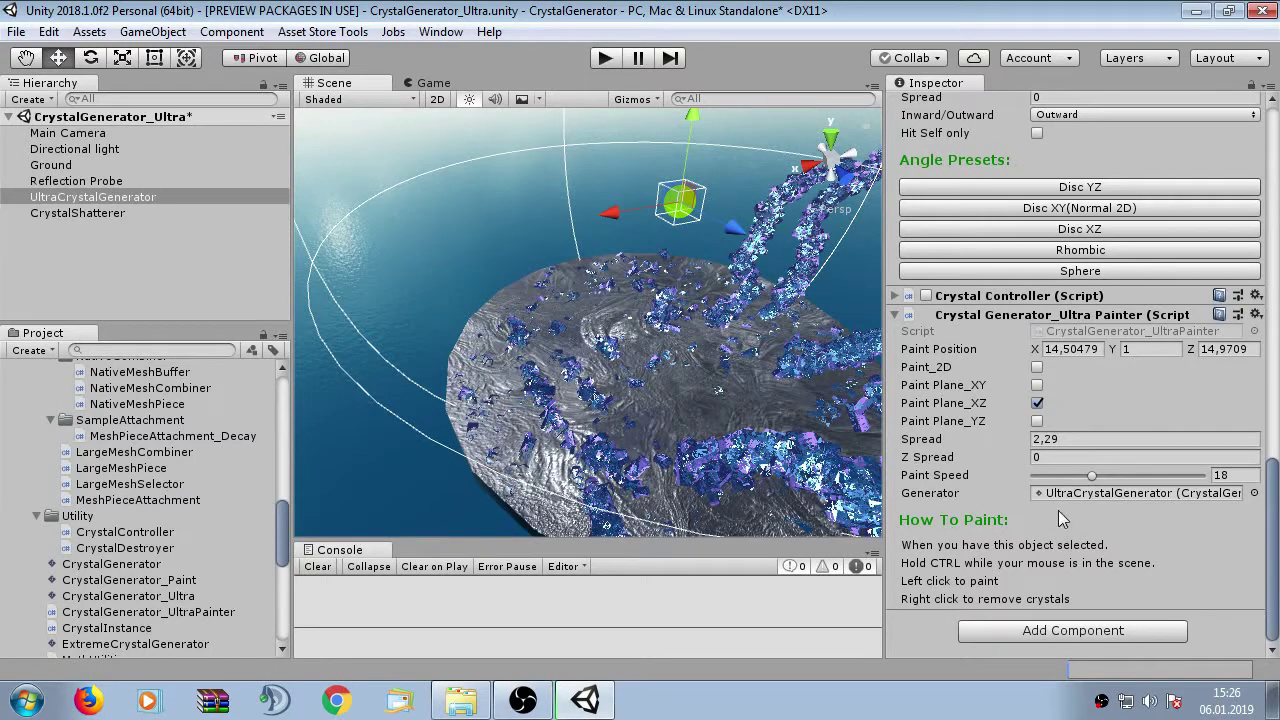
pyautogui.scroll(3, 1043, 415)
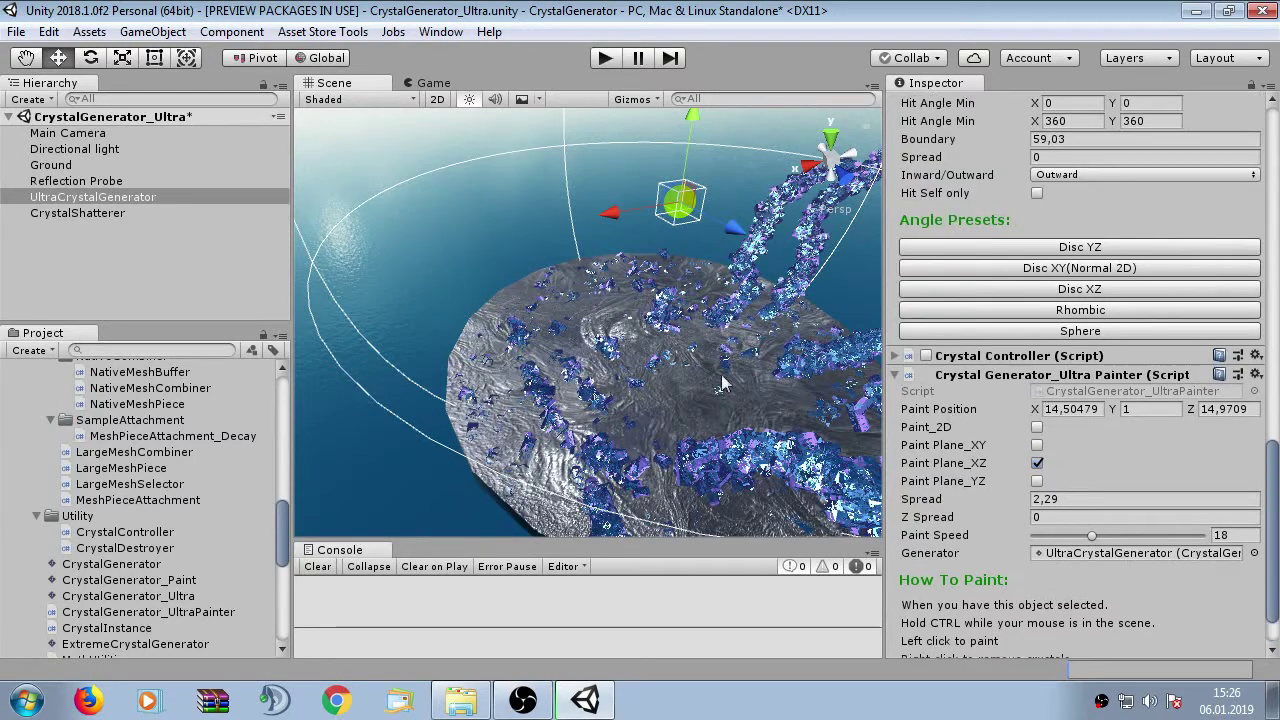
# Step: Paint thick branching crystal streams across the disc, then select CrystalShatterer
pyautogui.keyDown('alt'); pyautogui.moveTo(706, 379); pyautogui.dragTo(600, 405); pyautogui.keyUp('alt')
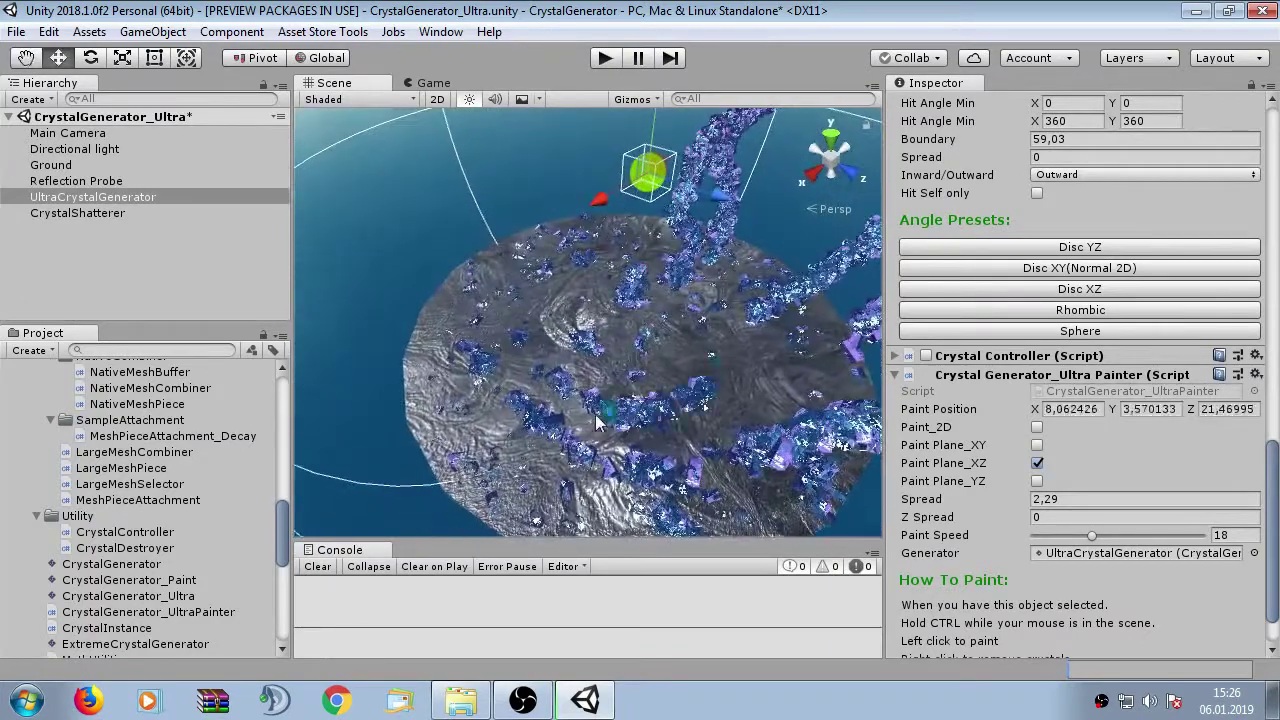
pyautogui.moveTo(690, 400)
pyautogui.keyDown('alt'); pyautogui.mouseDown()
pyautogui.moveTo(601, 279)
pyautogui.moveTo(568, 369)
pyautogui.moveTo(666, 361)
pyautogui.moveTo(746, 306)
pyautogui.moveTo(685, 386)
pyautogui.moveTo(605, 375)
pyautogui.moveTo(629, 301)
pyautogui.moveTo(622, 279)
pyautogui.moveTo(528, 241)
pyautogui.moveTo(532, 337)
pyautogui.moveTo(650, 321)
pyautogui.moveTo(627, 306)
pyautogui.moveTo(799, 263)
pyautogui.moveTo(786, 309)
pyautogui.moveTo(725, 376)
pyautogui.moveTo(755, 335)
pyautogui.mouseUp(); pyautogui.keyUp('alt')
pyautogui.moveTo(755, 335)
pyautogui.keyDown('alt'); pyautogui.mouseDown()
pyautogui.moveTo(525, 385)
pyautogui.moveTo(683, 345)
pyautogui.mouseUp(); pyautogui.keyUp('alt')
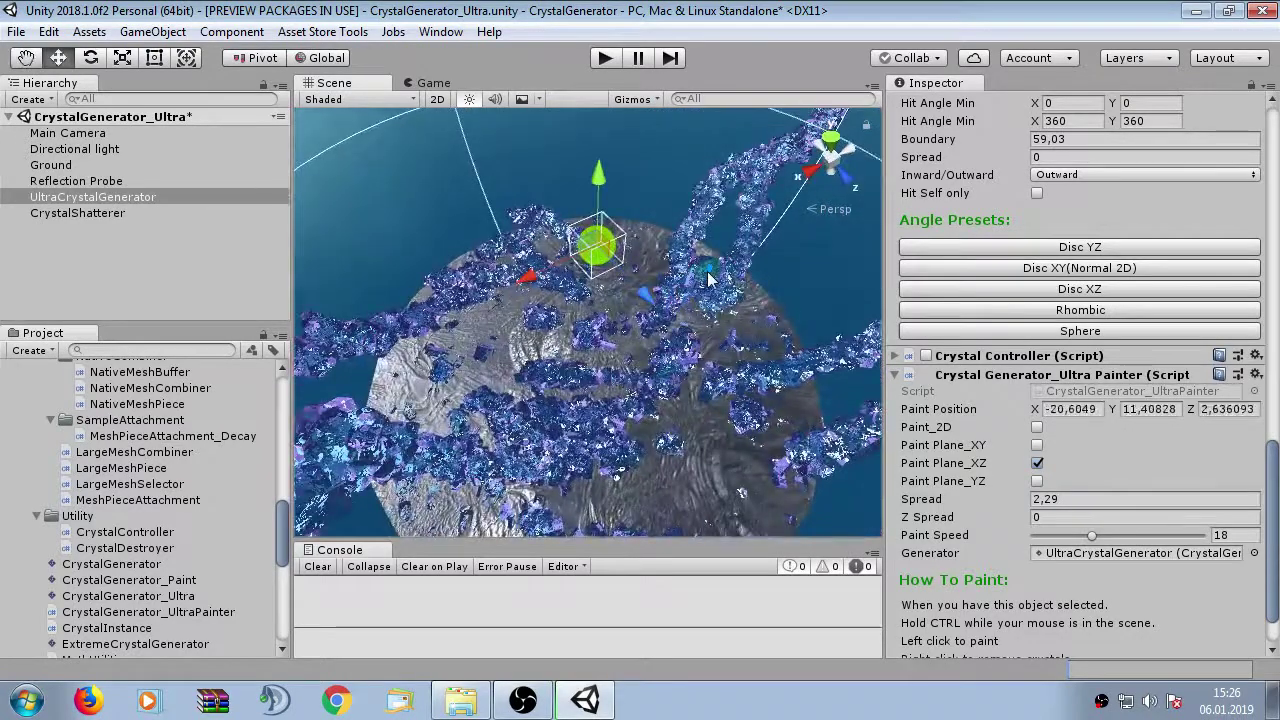
pyautogui.keyDown('alt'); pyautogui.moveTo(660, 462); pyautogui.dragTo(608, 400); pyautogui.keyUp('alt')
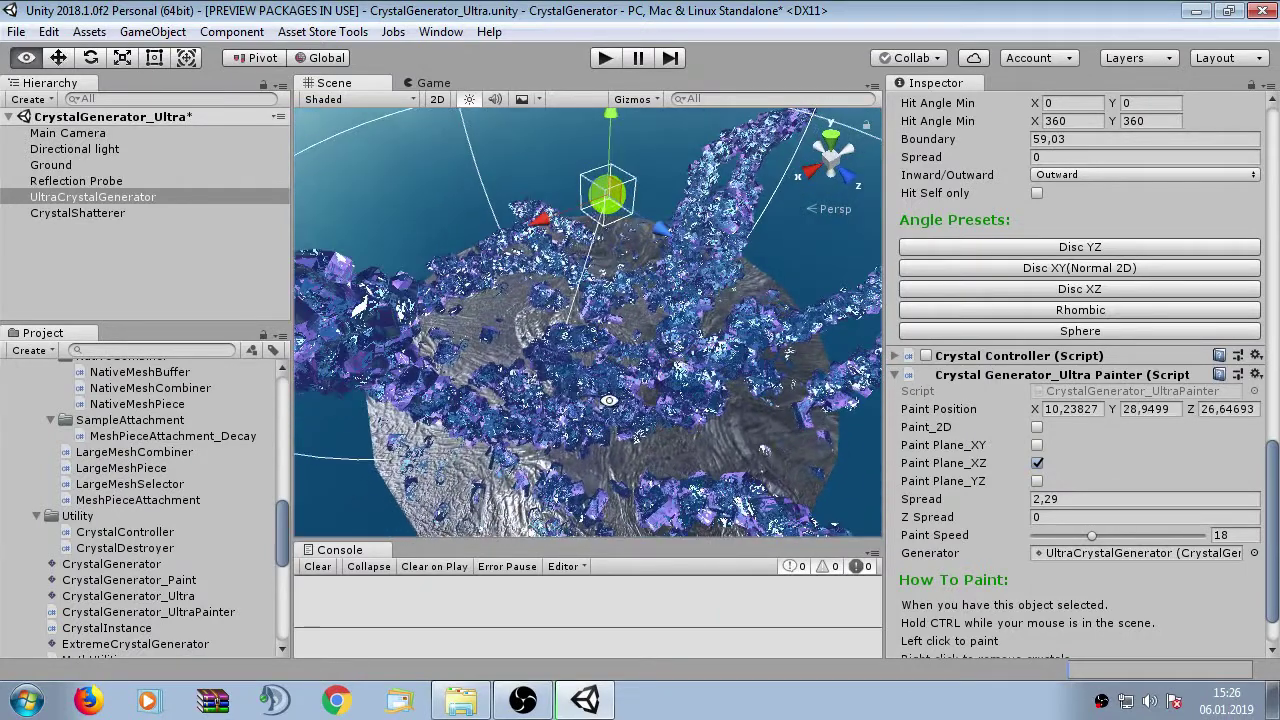
pyautogui.click(98, 213)
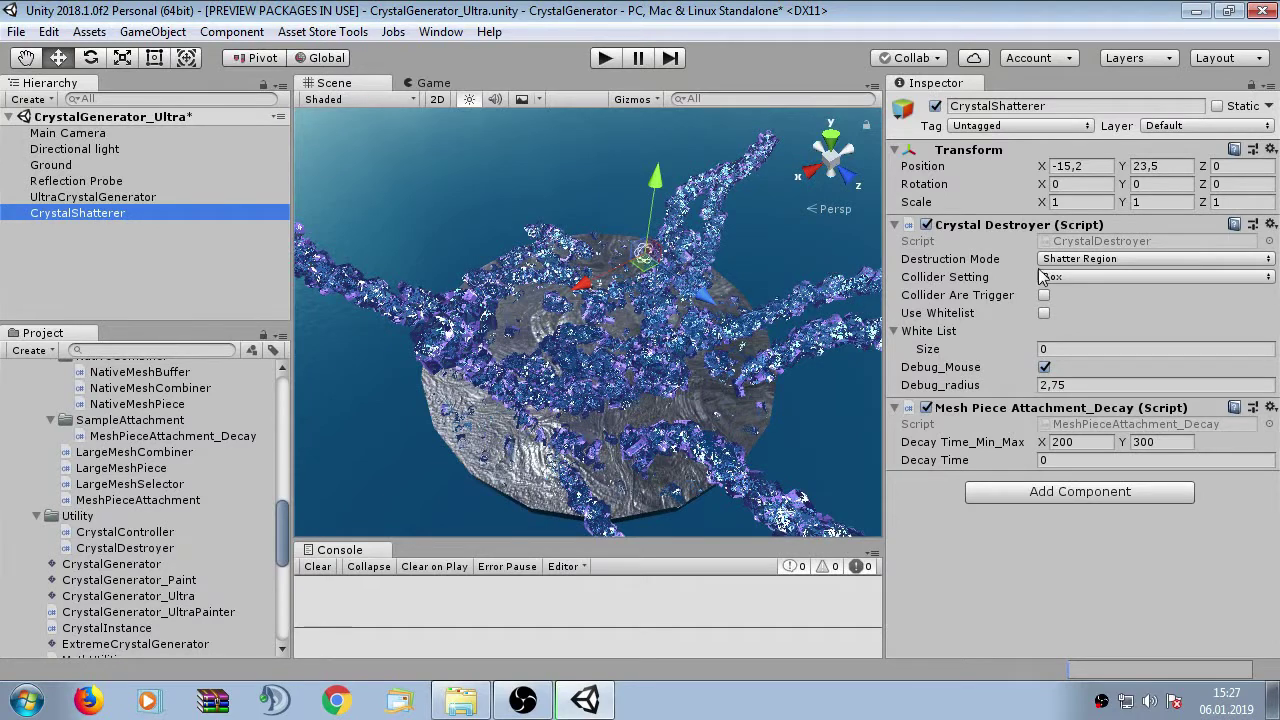
# Step: Set Destruction Mode to Remove, then switch it to Shatter Individuals
pyautogui.click(1058, 261)
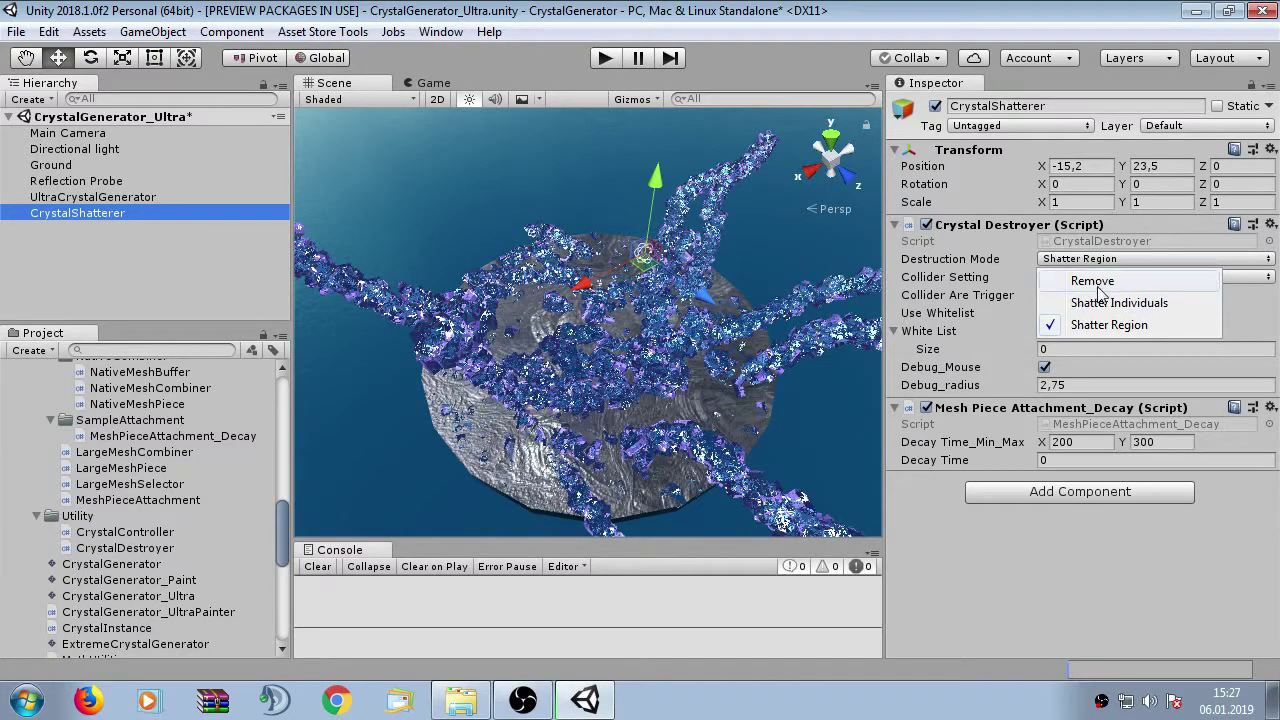
pyautogui.click(1098, 285)
pyautogui.click(1060, 259)
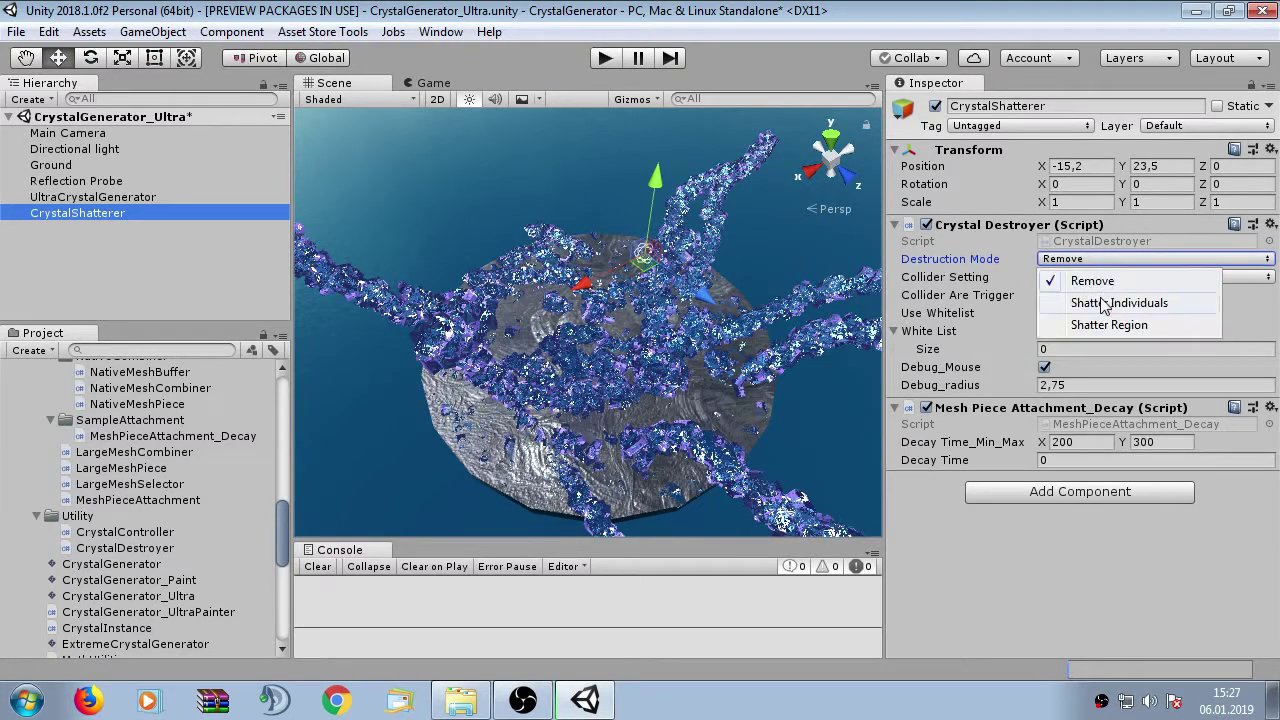
pyautogui.click(1094, 305)
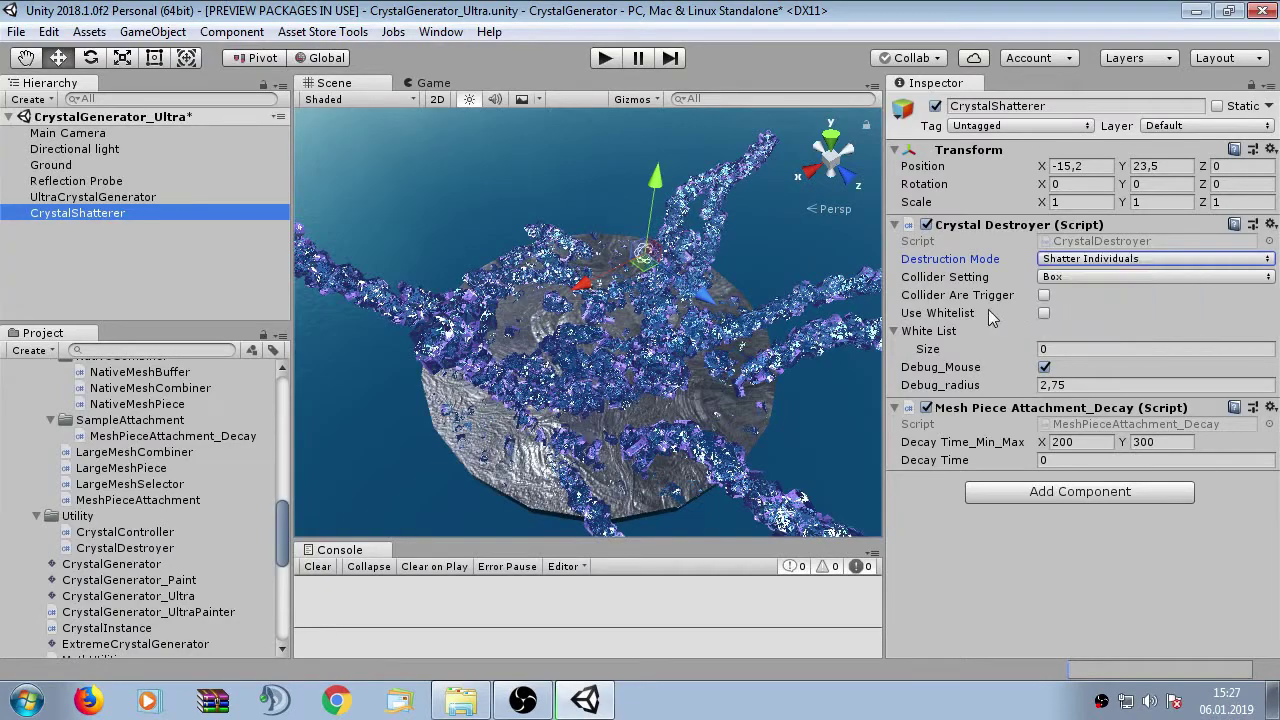
pyautogui.scroll(6, 545, 370)
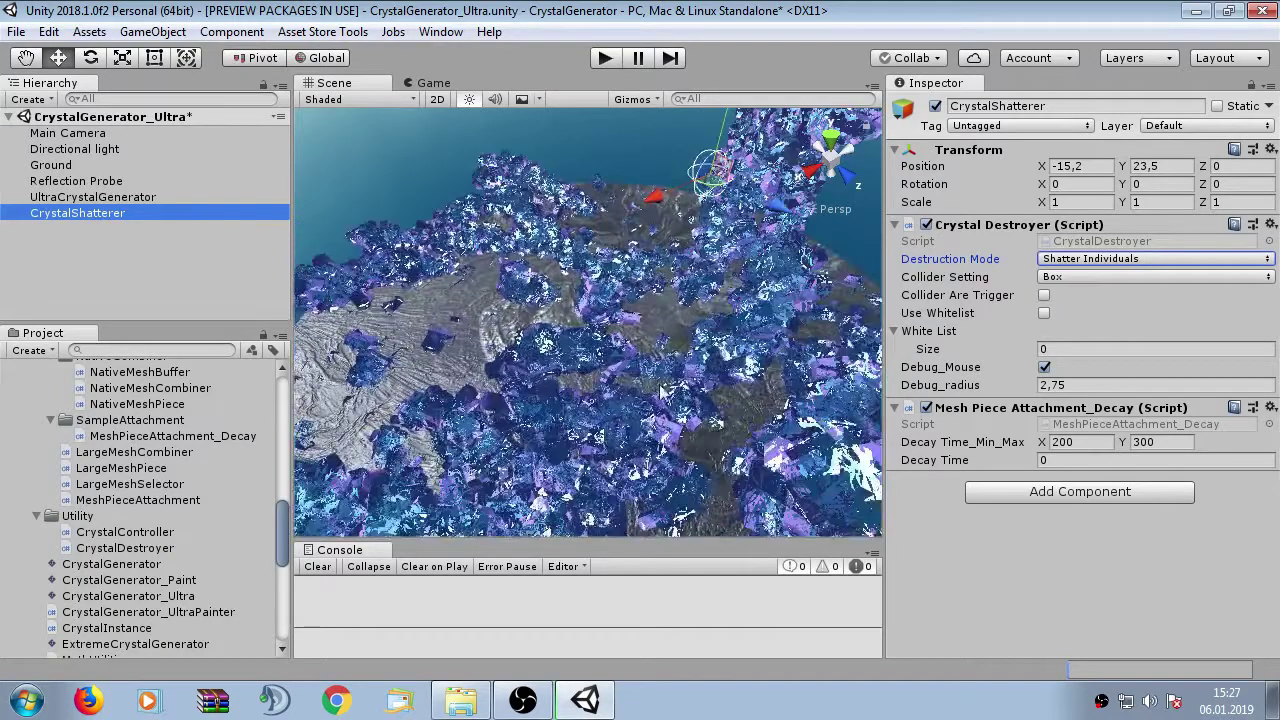
pyautogui.keyDown('alt'); pyautogui.moveTo(580, 375); pyautogui.dragTo(538, 293); pyautogui.keyUp('alt')
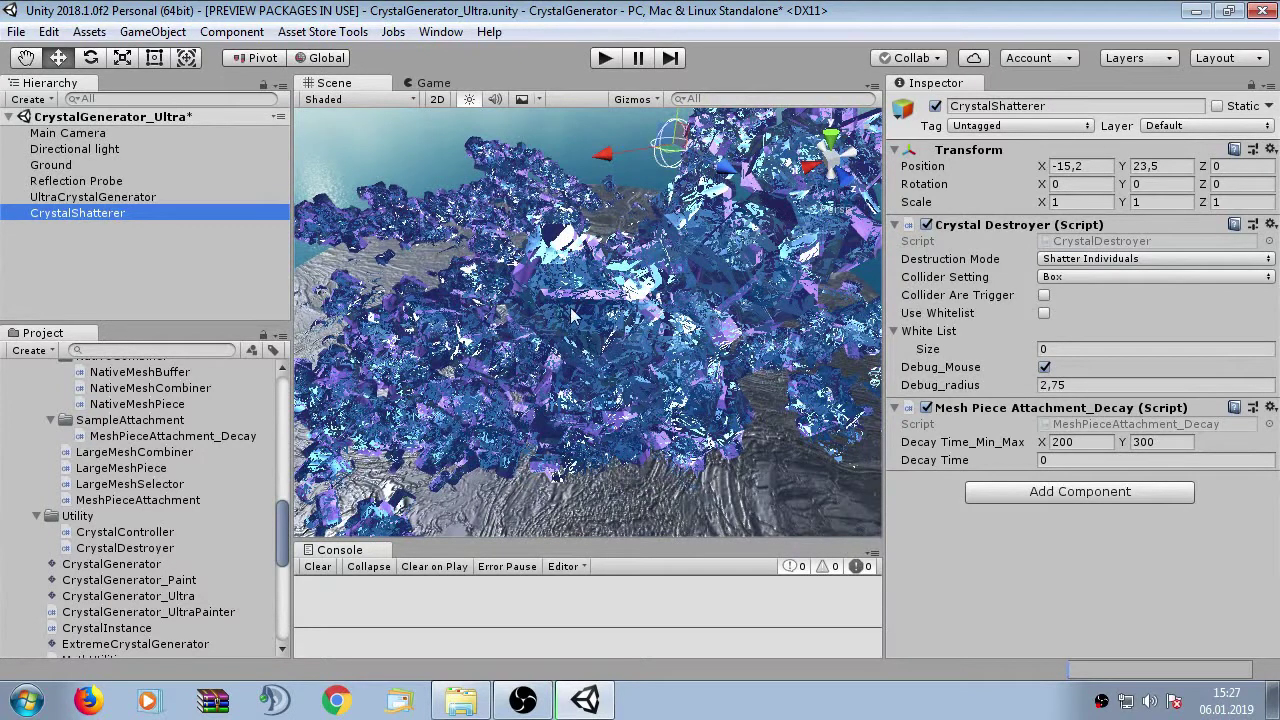
# Step: Switch Destruction Mode to Shatter Region, then back to Remove
pyautogui.click(1097, 260)
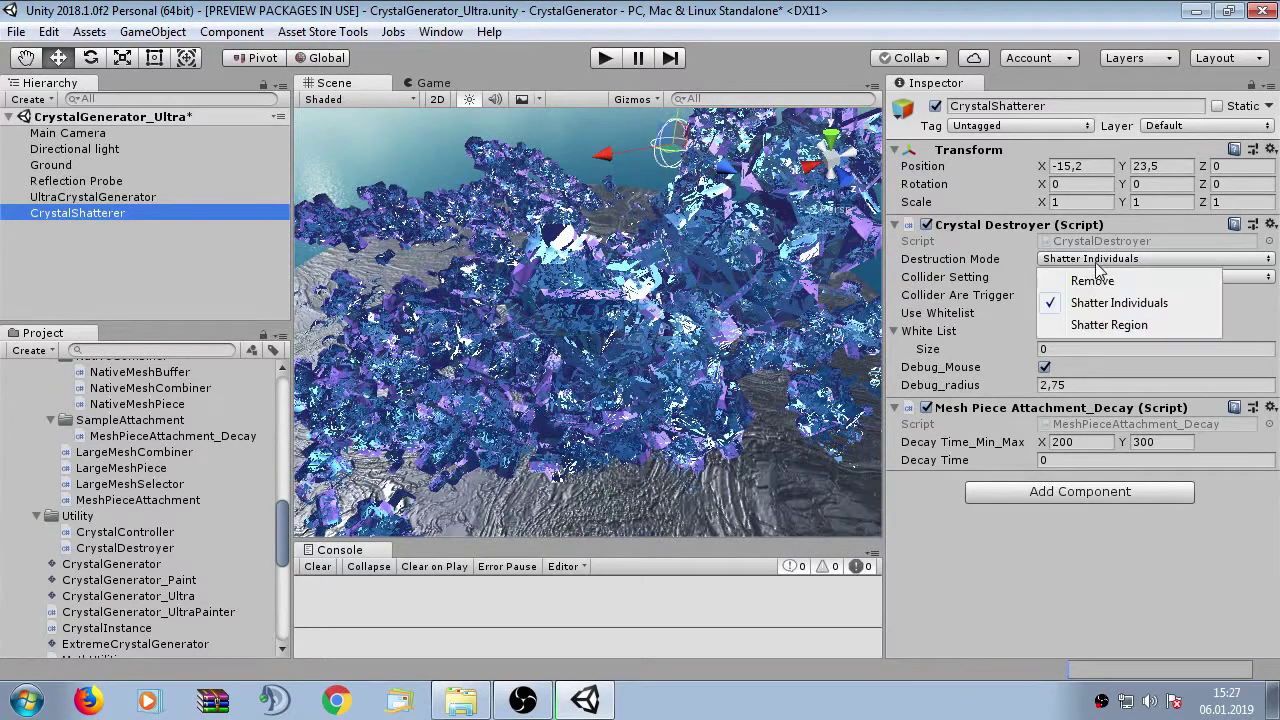
pyautogui.click(1088, 324)
pyautogui.keyDown('alt'); pyautogui.moveTo(782, 360); pyautogui.dragTo(720, 330); pyautogui.keyUp('alt')
pyautogui.keyDown('alt'); pyautogui.moveTo(610, 410); pyautogui.dragTo(626, 410); pyautogui.keyUp('alt')
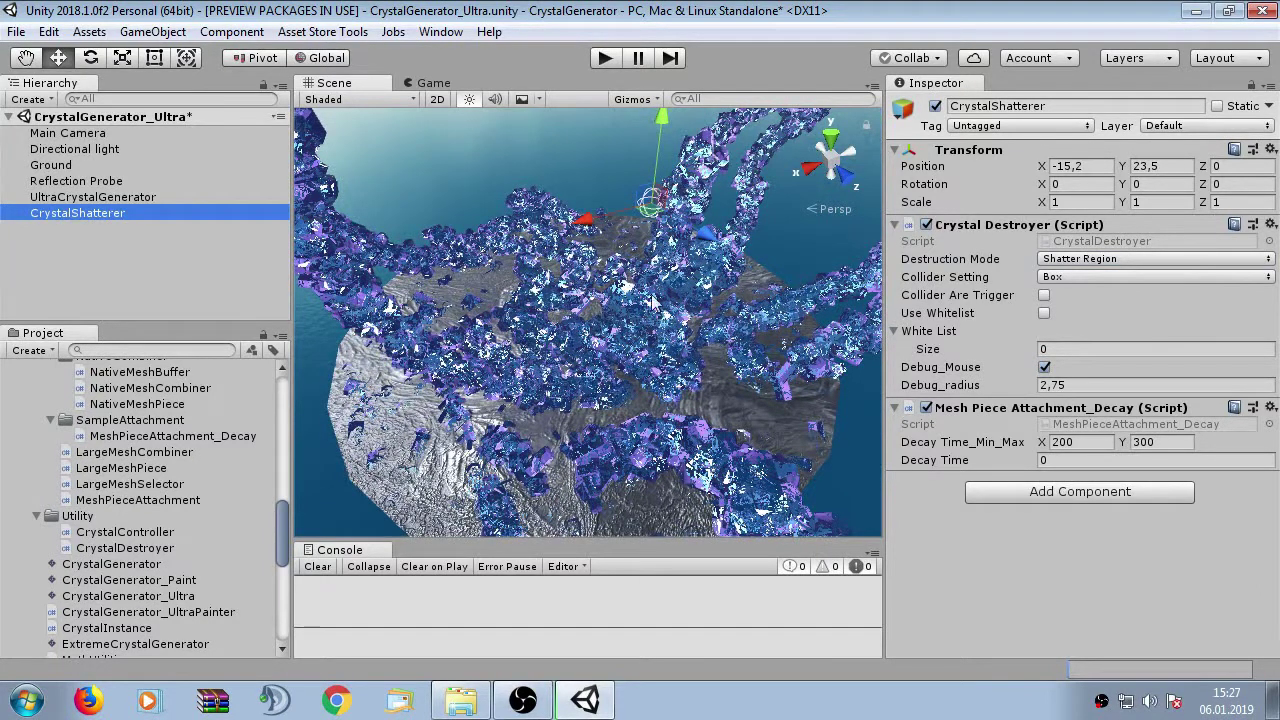
pyautogui.click(1045, 262)
pyautogui.click(1062, 278)
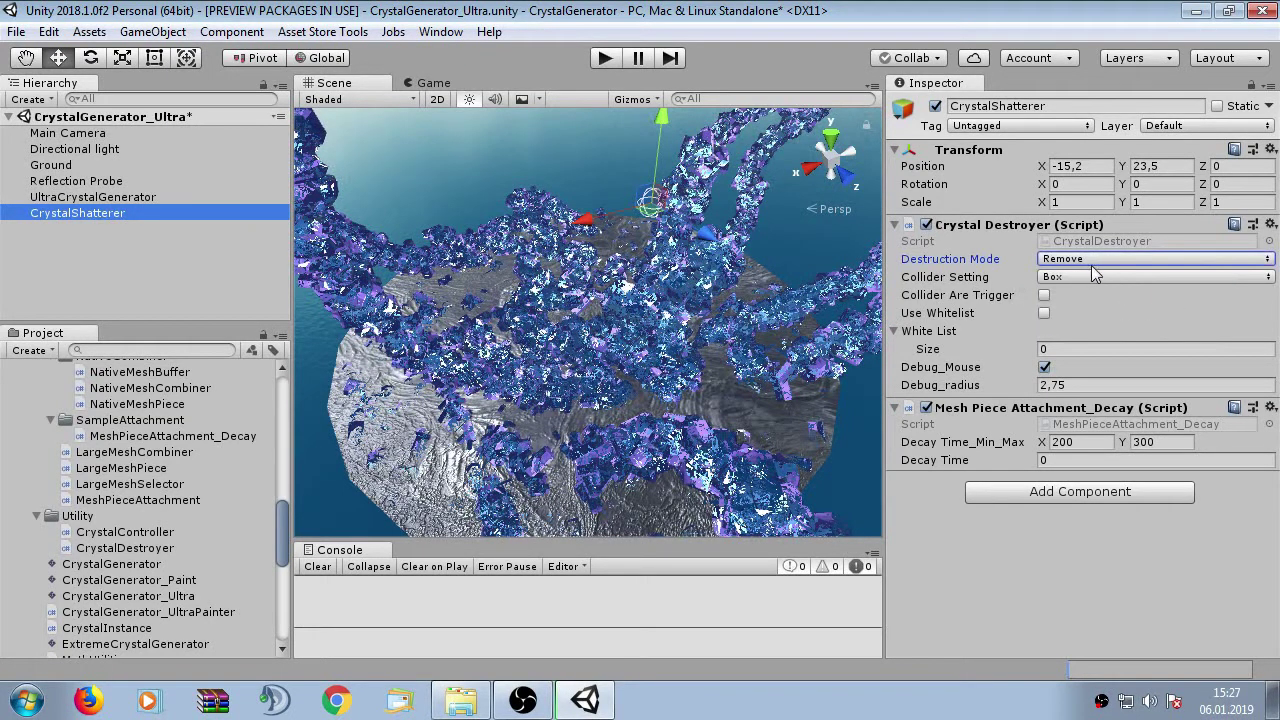
pyautogui.click(1049, 280)
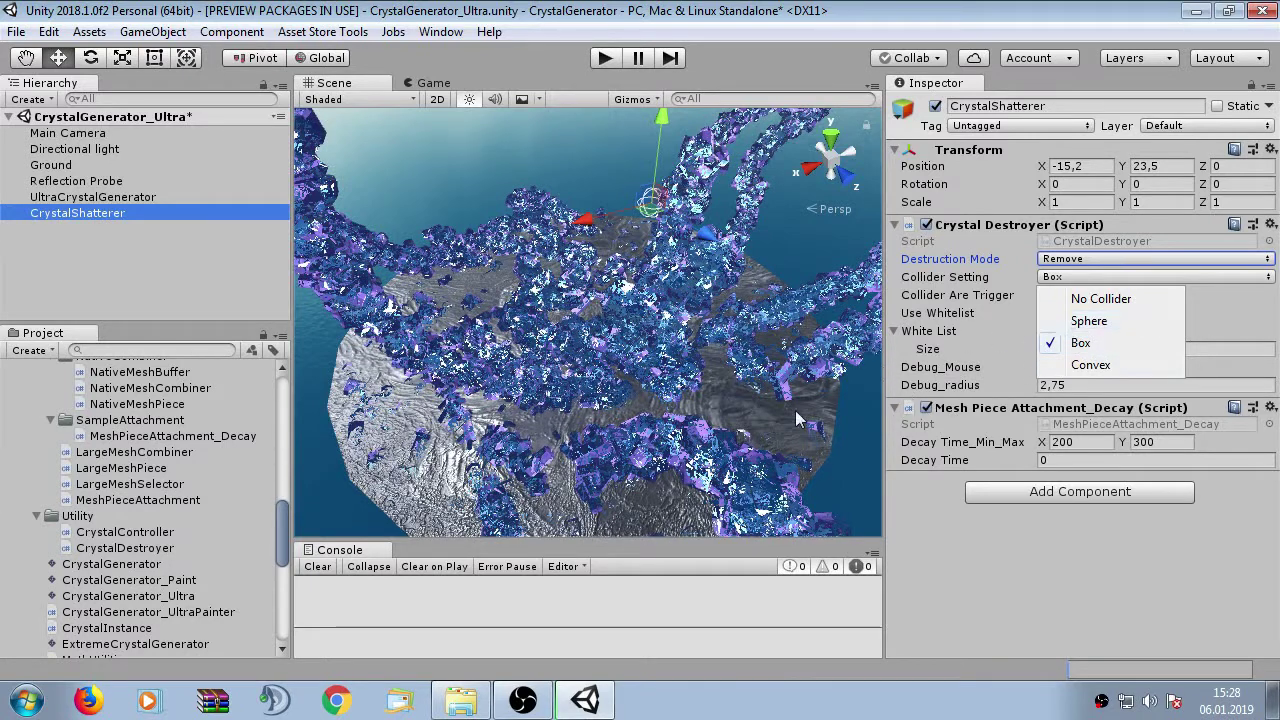
pyautogui.click(927, 480)
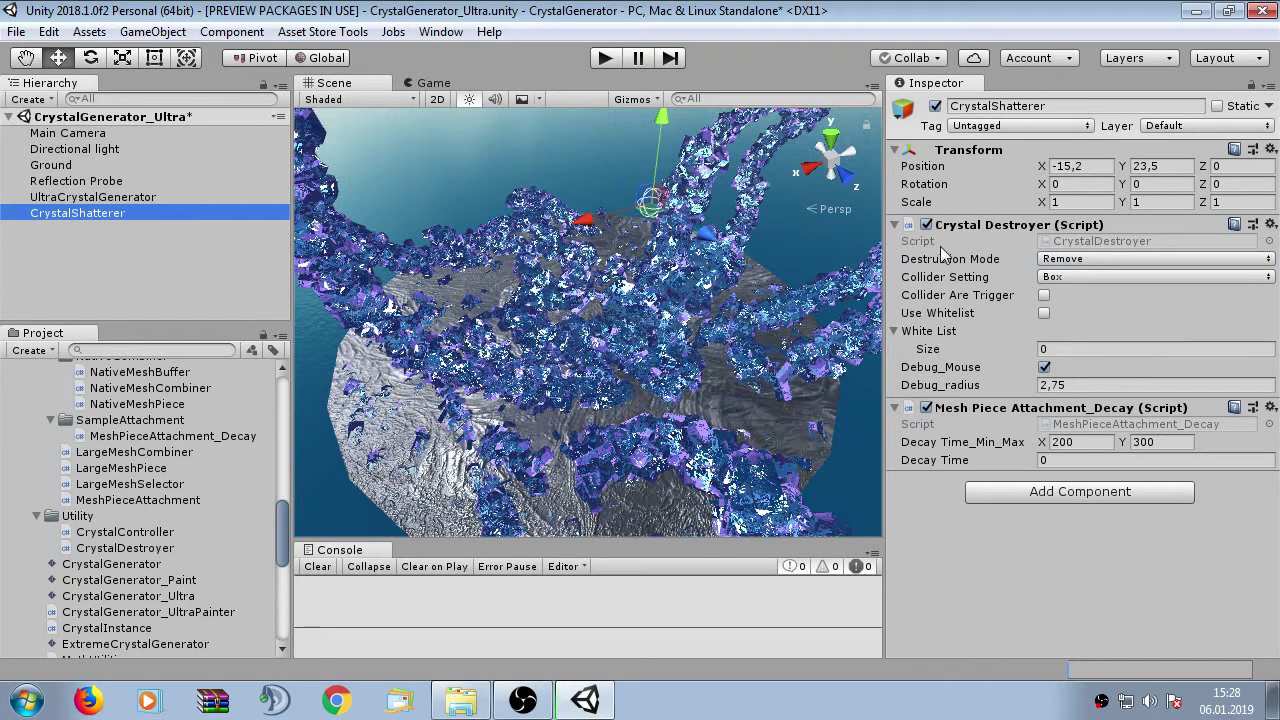
pyautogui.click(1073, 443)
pyautogui.scroll(-3, 700, 376)
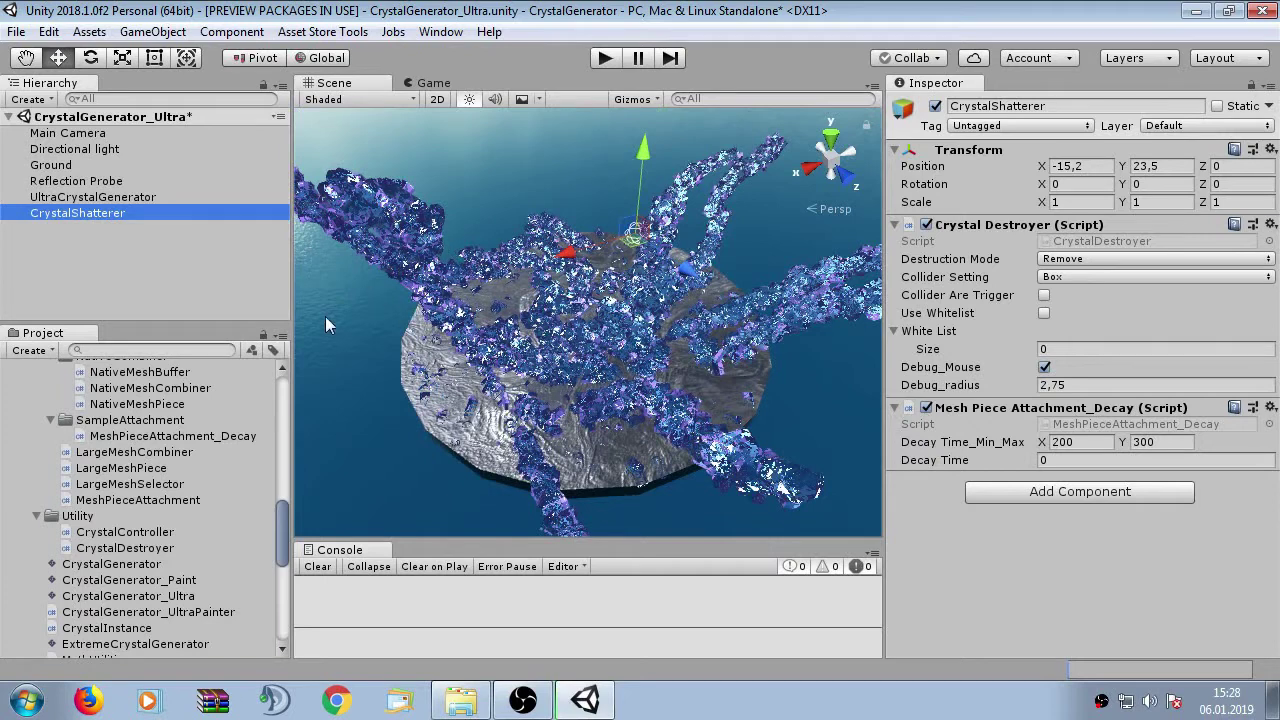
pyautogui.click(1053, 262)
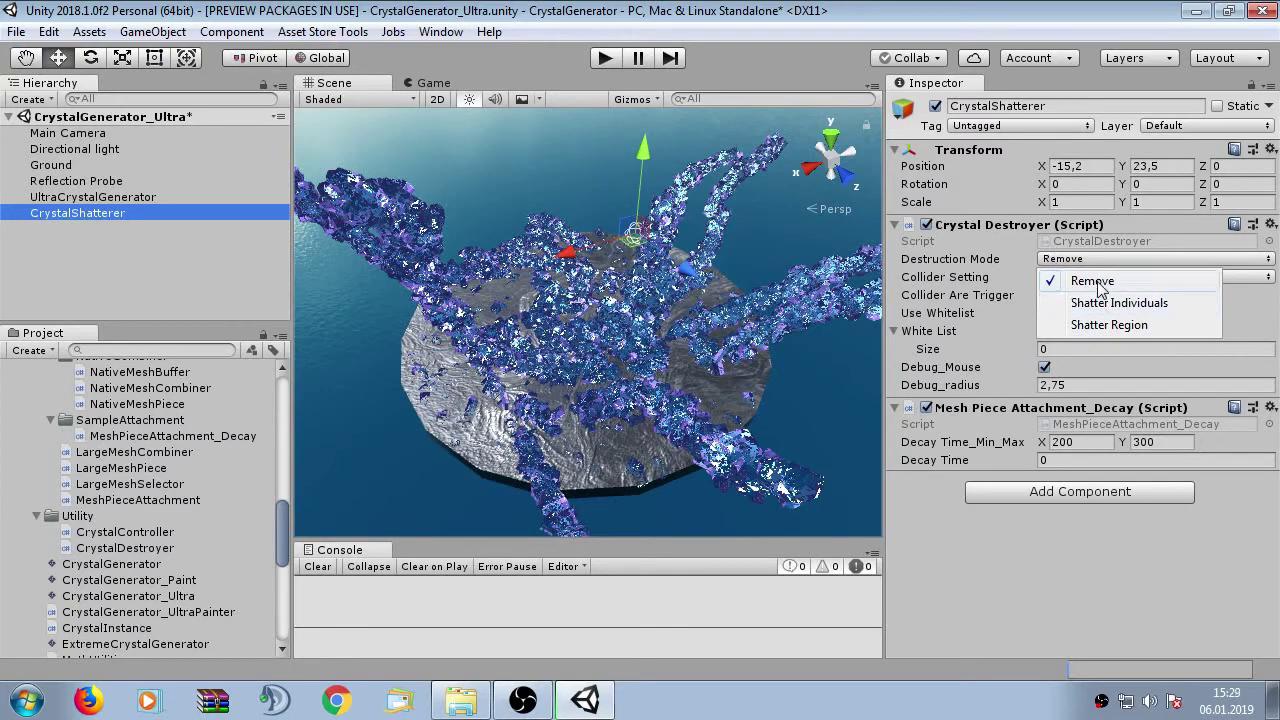
# Step: Enter play mode with the CrystalShatterer still set to Remove
pyautogui.click(605, 61)
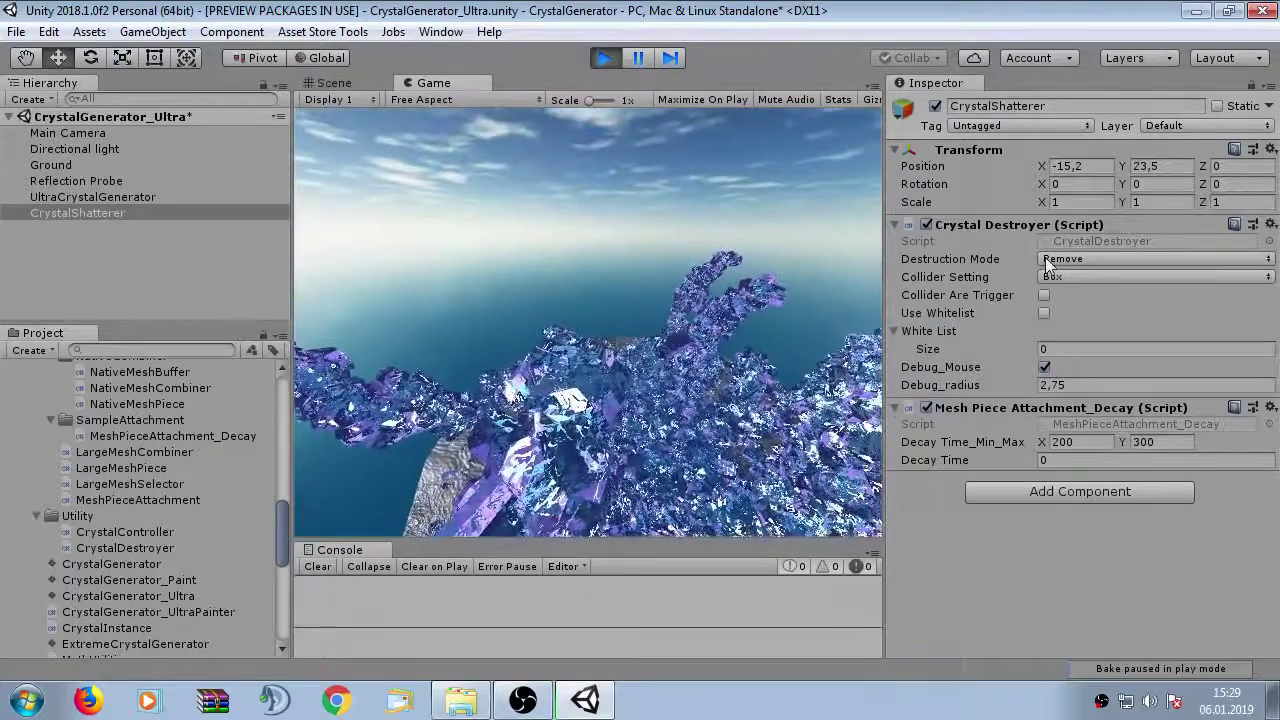
# Step: Switch the Crystal Destroyer's Destruction Mode to Shatter Individuals during play
pyautogui.click(1064, 259)
pyautogui.click(1110, 303)
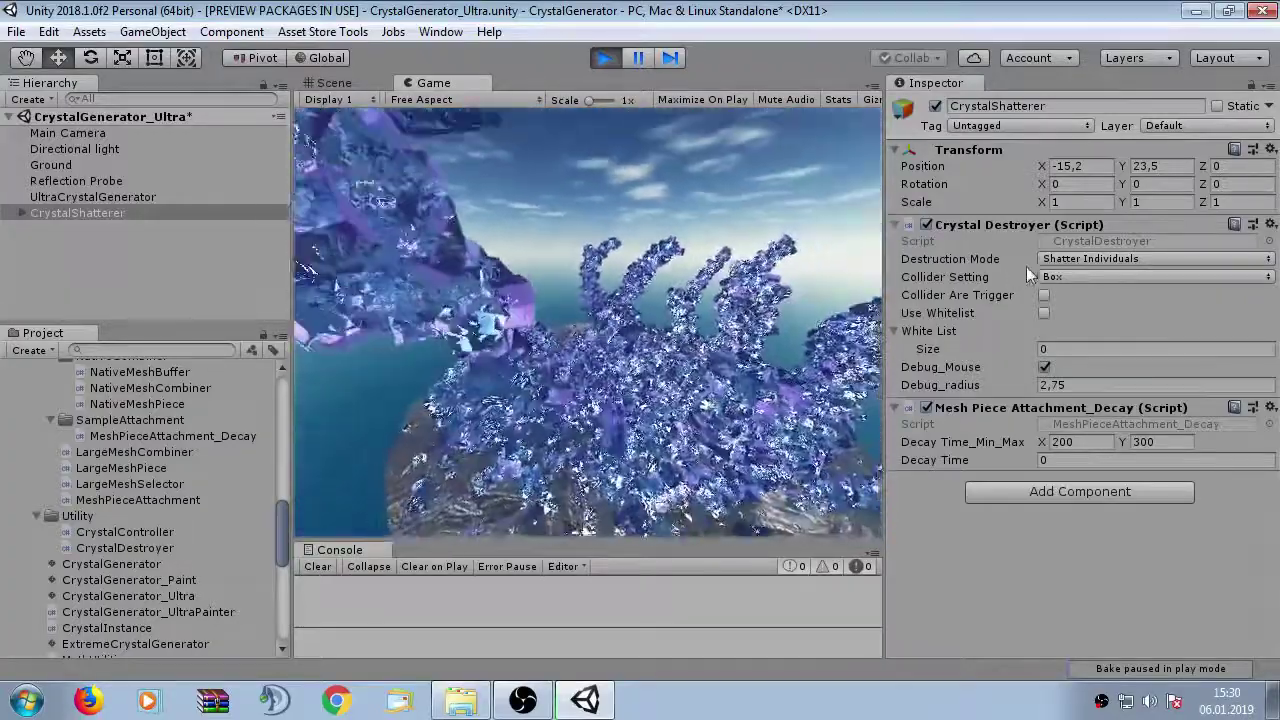
pyautogui.click(1052, 260)
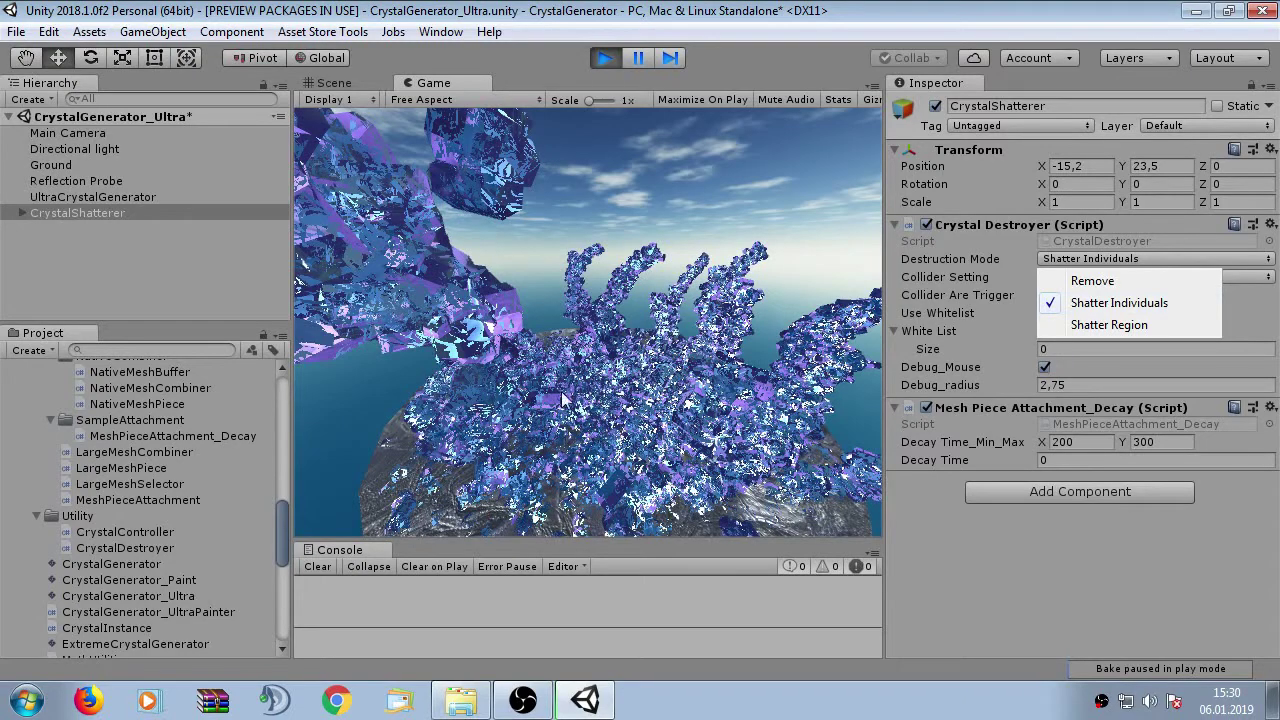
pyautogui.click(467, 350)
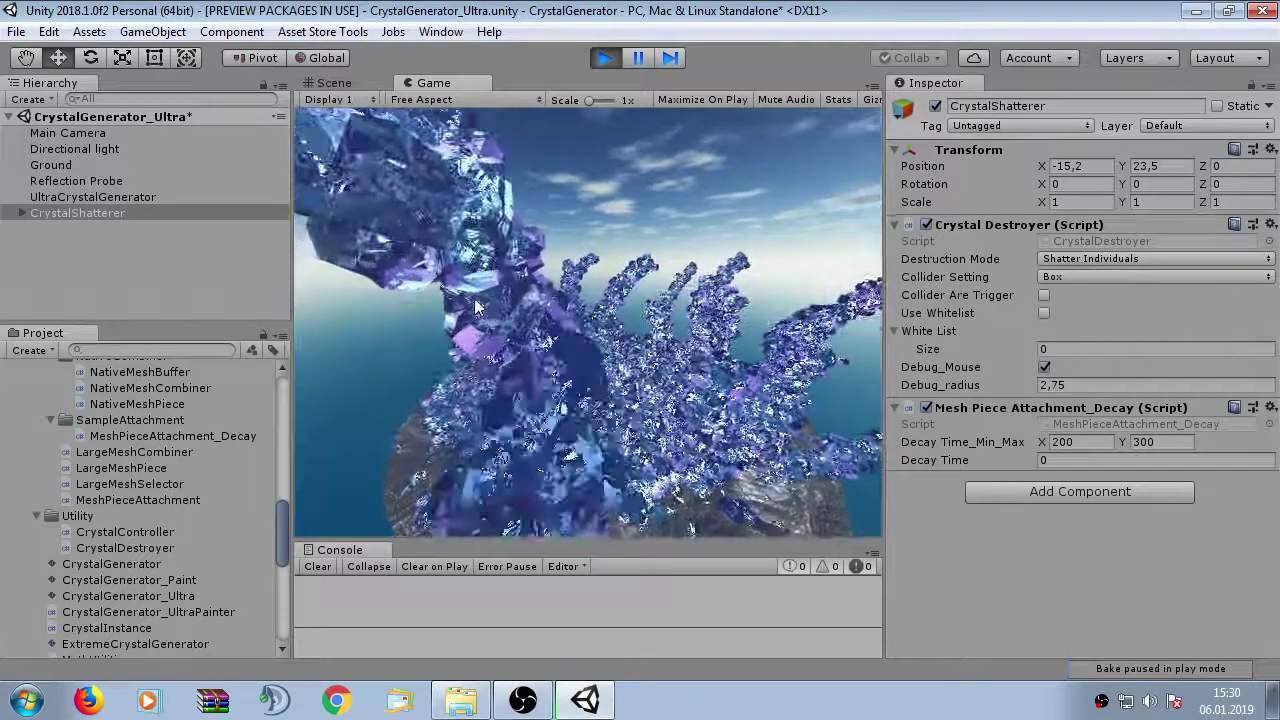
pyautogui.click(1049, 262)
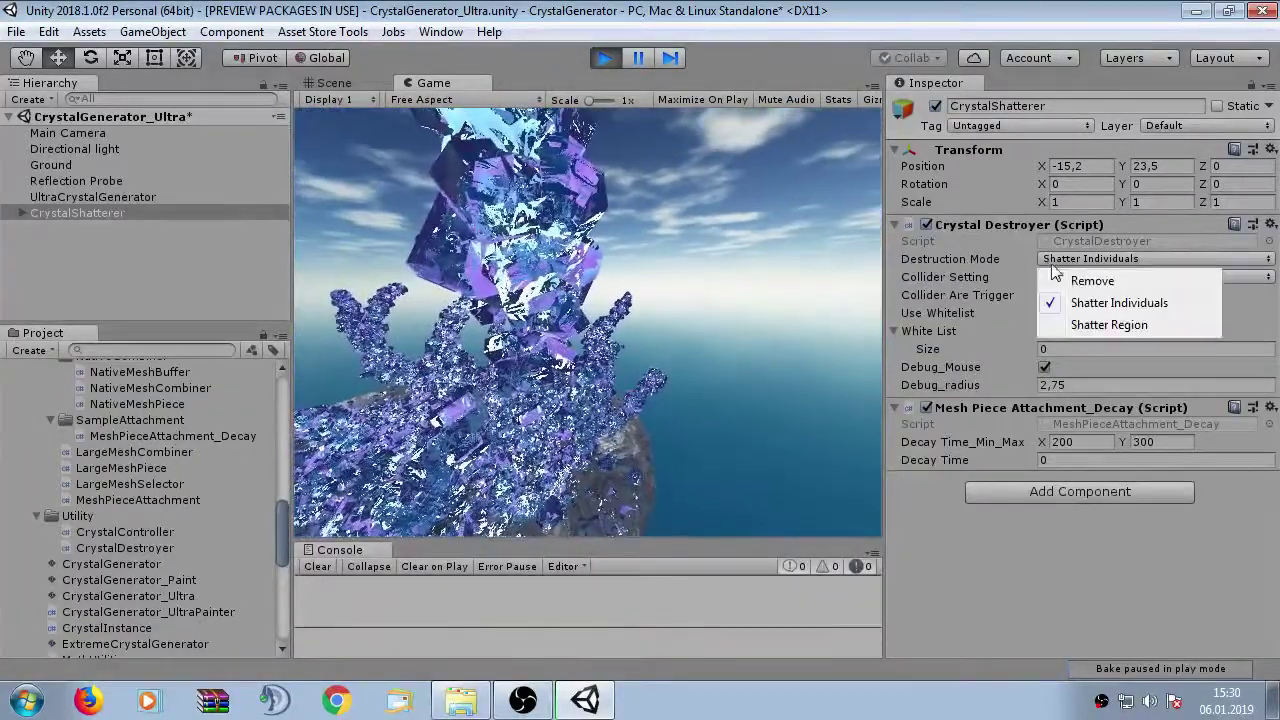
# Step: Change Destruction Mode to Shatter Region while the scene is playing
pyautogui.click(1098, 325)
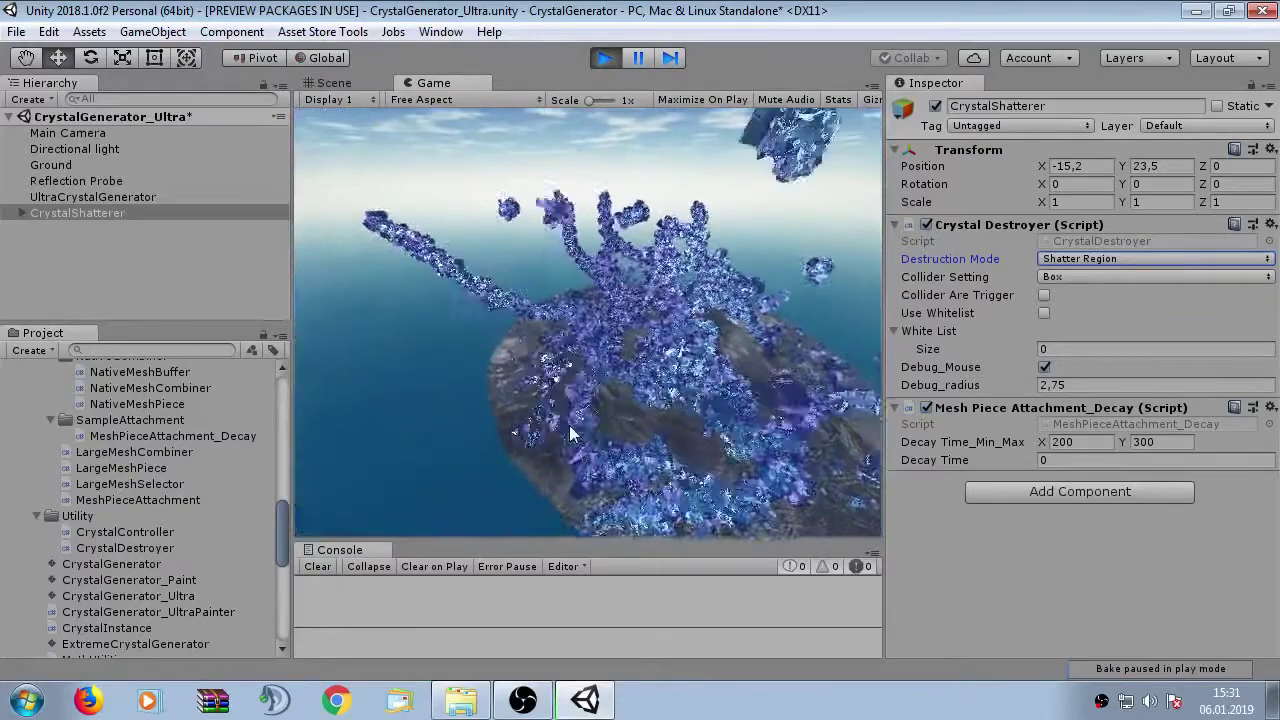
pyautogui.click(603, 59)
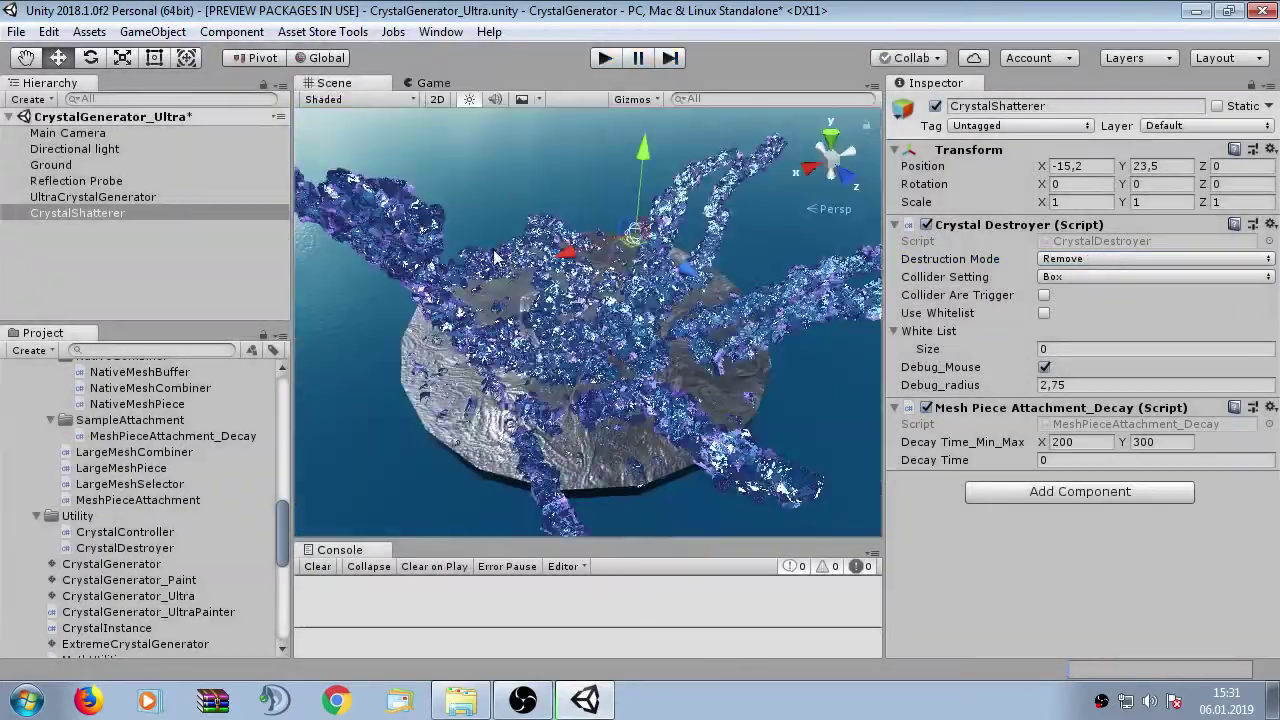
pyautogui.click(55, 198)
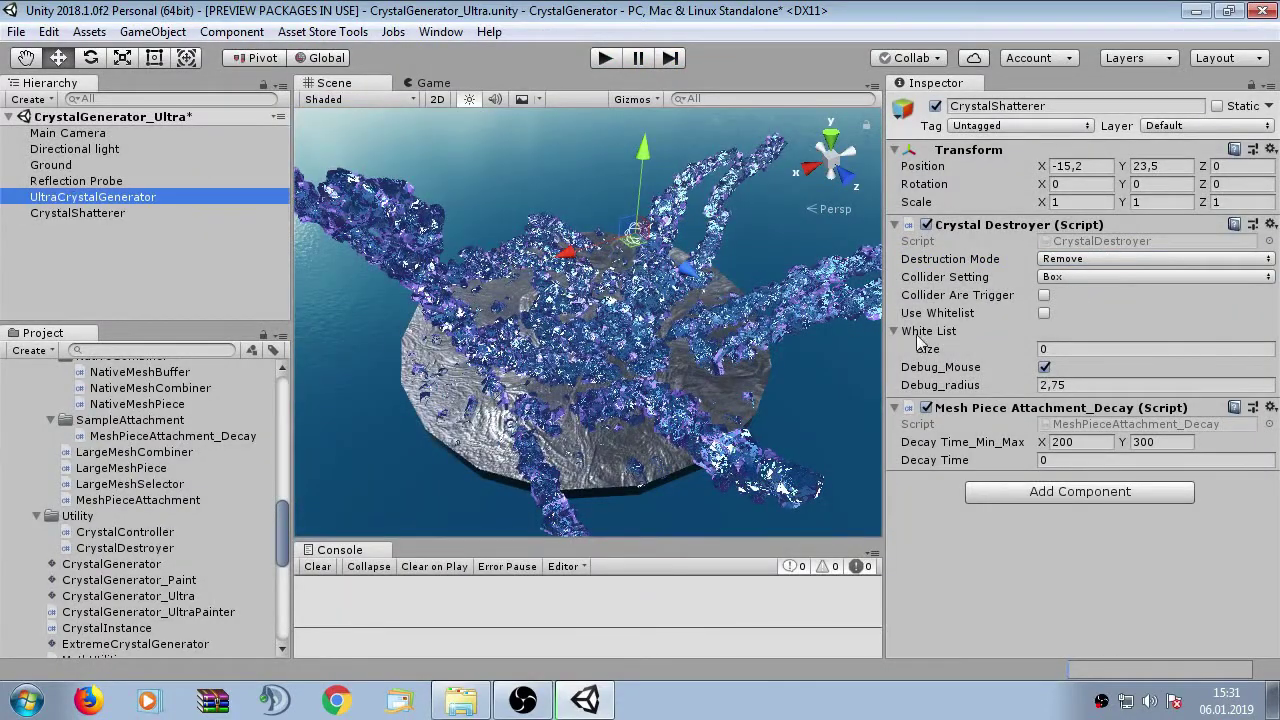
pyautogui.scroll(-10, 1080, 374)
pyautogui.scroll(4, 1080, 374)
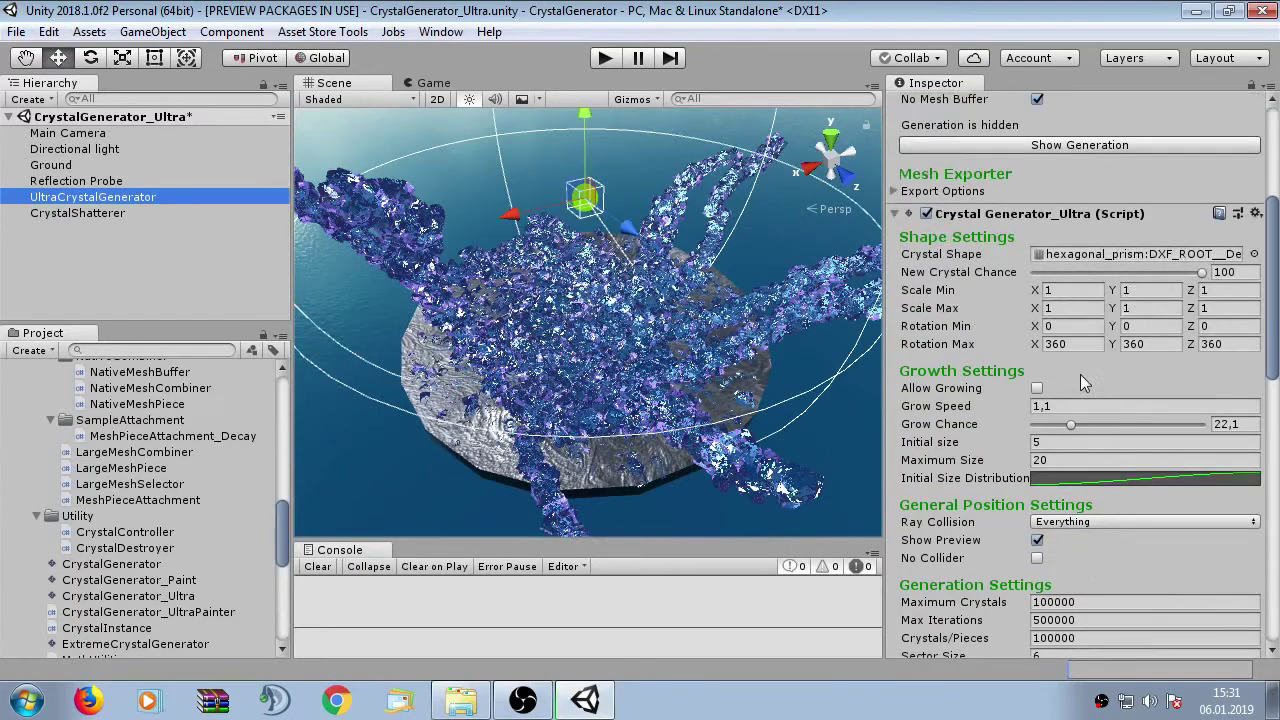
pyautogui.scroll(-2, 960, 455)
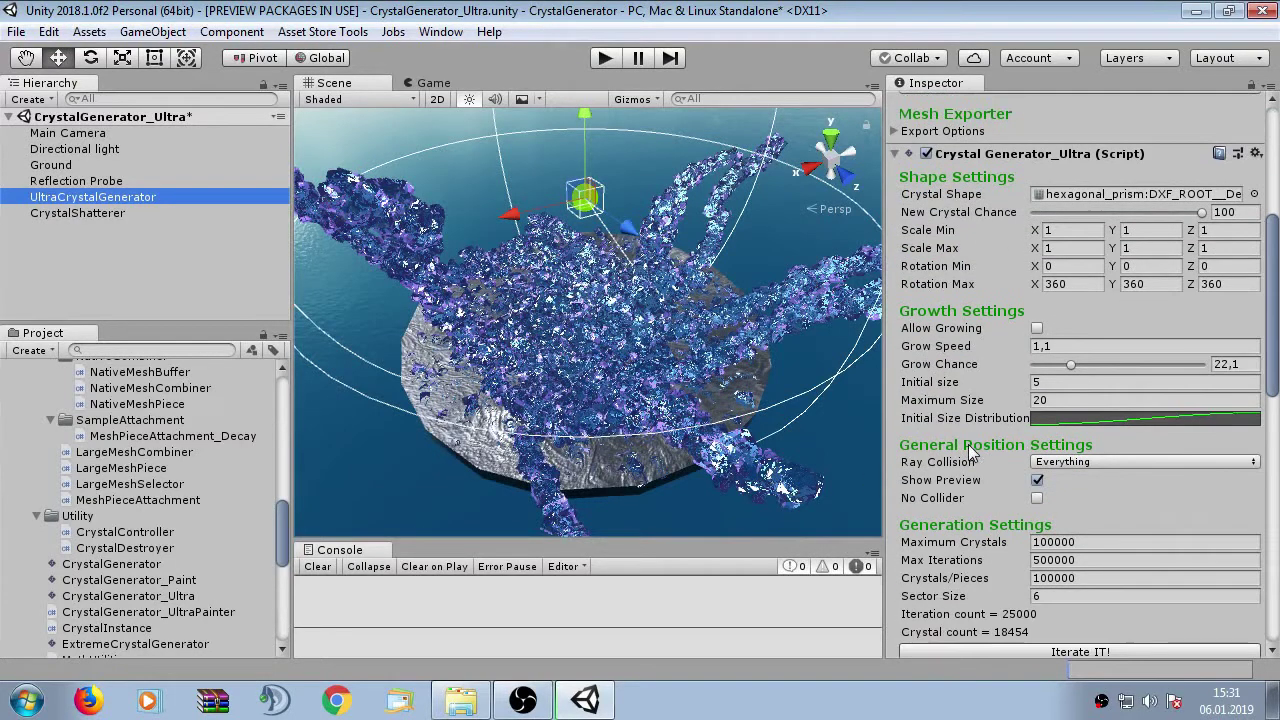
pyautogui.scroll(-2, 935, 578)
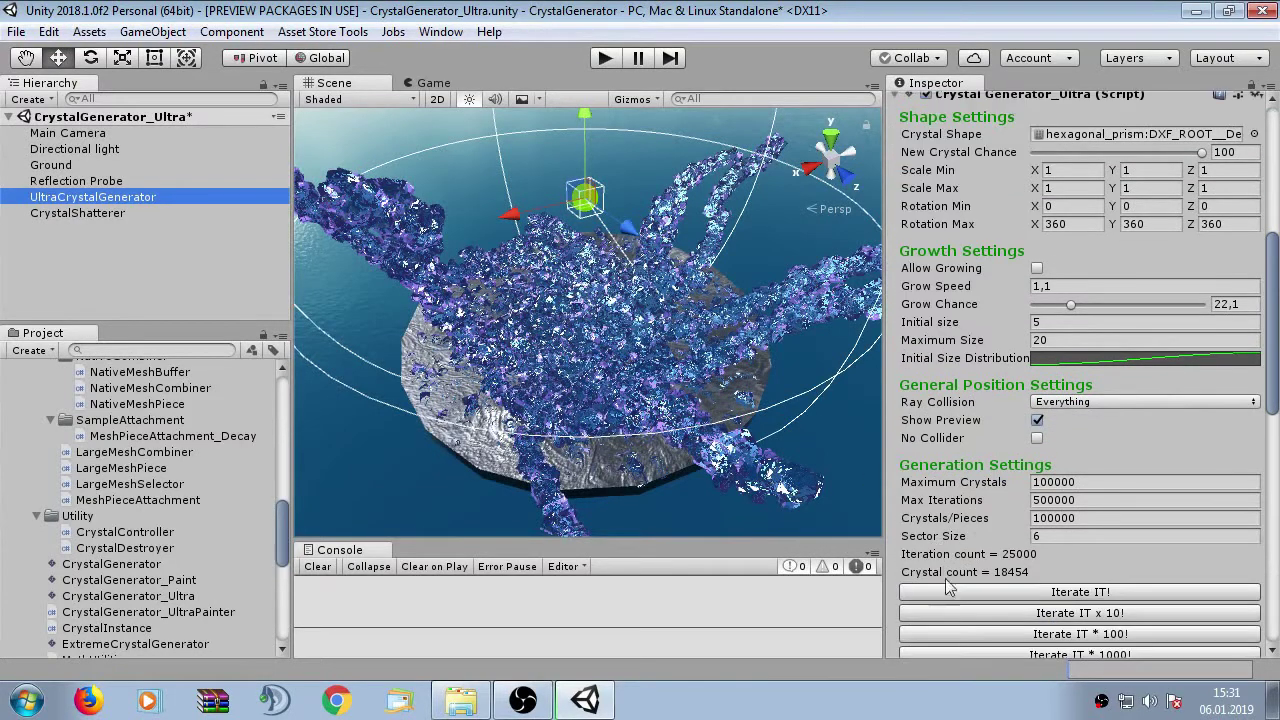
pyautogui.scroll(-2, 945, 432)
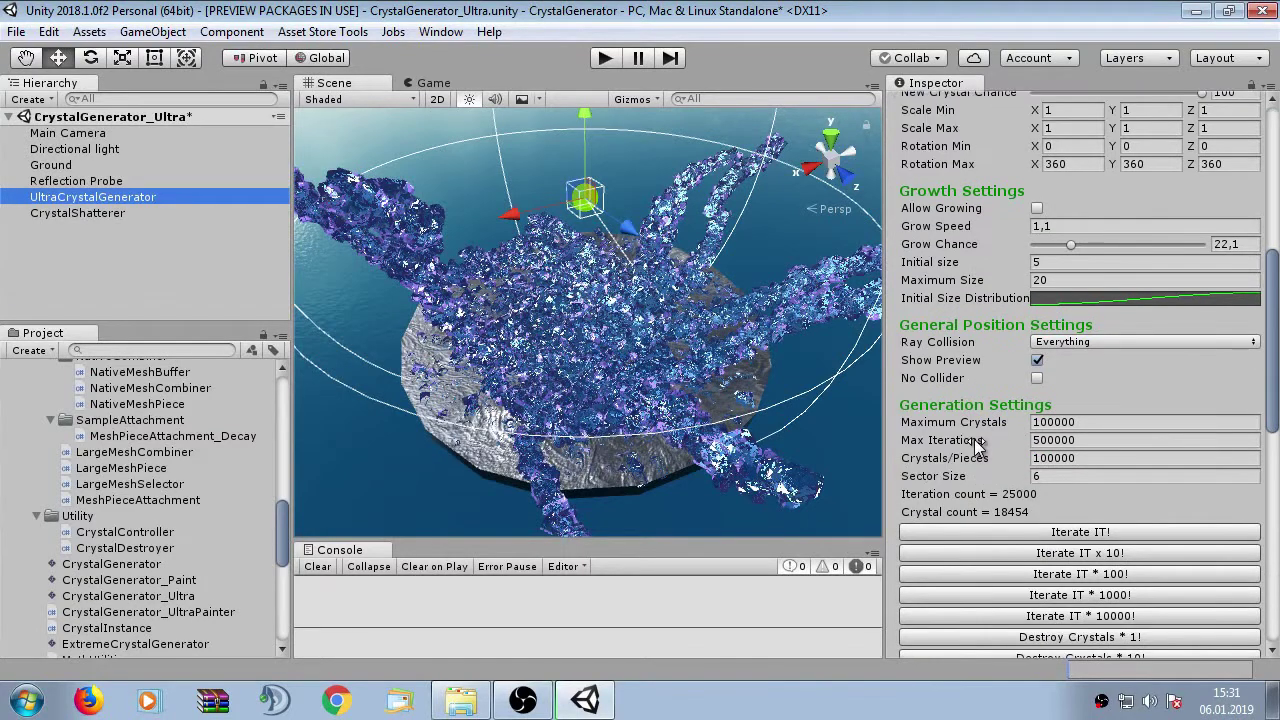
pyautogui.scroll(5, 960, 450)
pyautogui.scroll(-3, 975, 480)
pyautogui.scroll(-12, 990, 492)
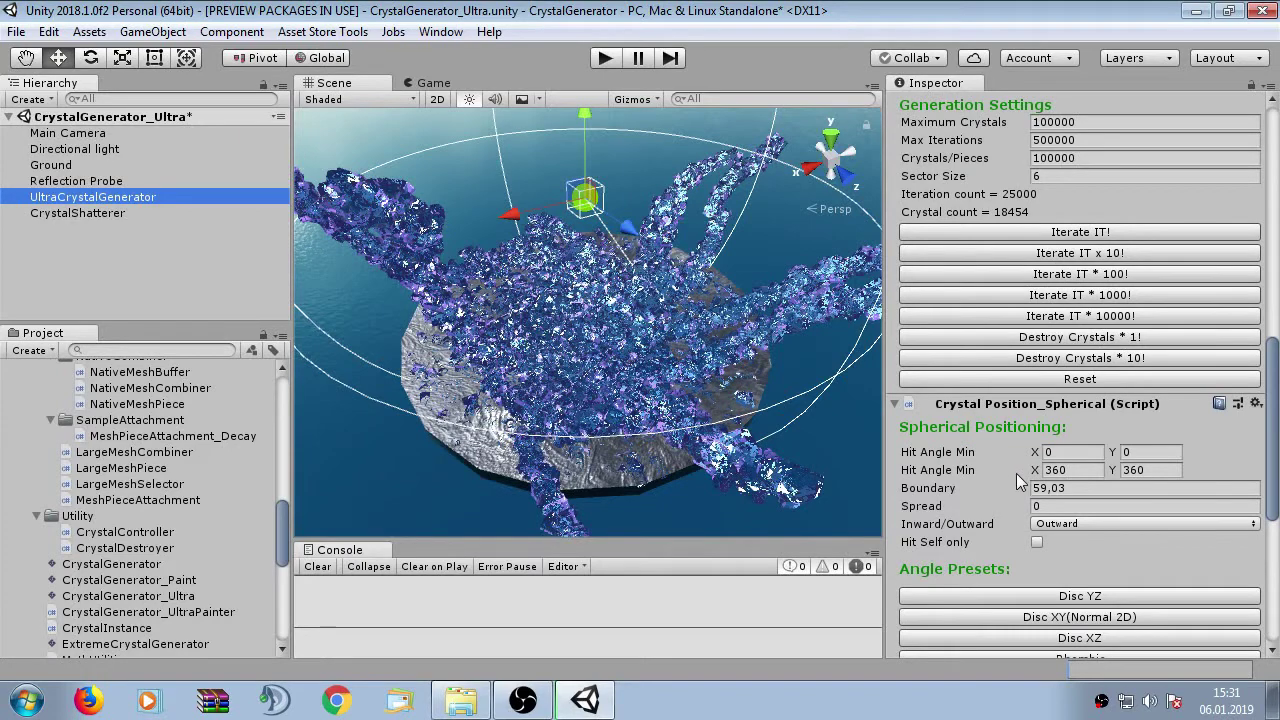
pyautogui.scroll(20, 1010, 485)
pyautogui.scroll(2, 1016, 478)
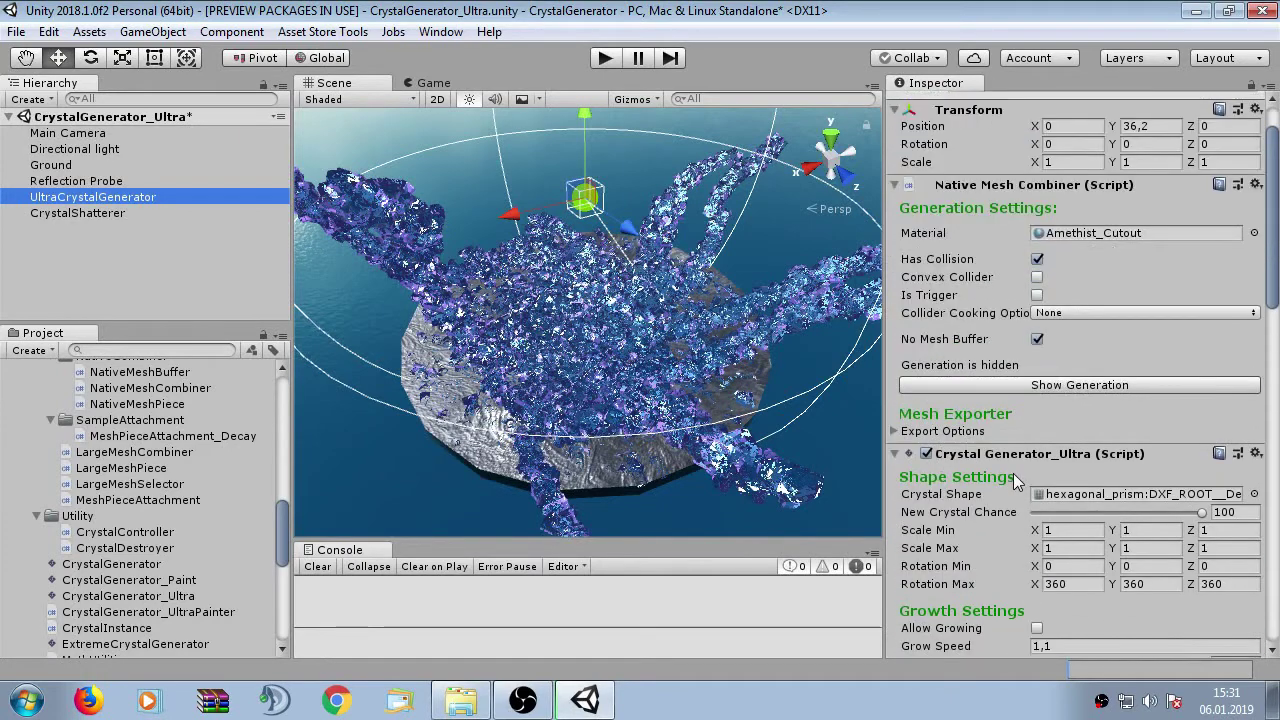
pyautogui.scroll(-10, 988, 290)
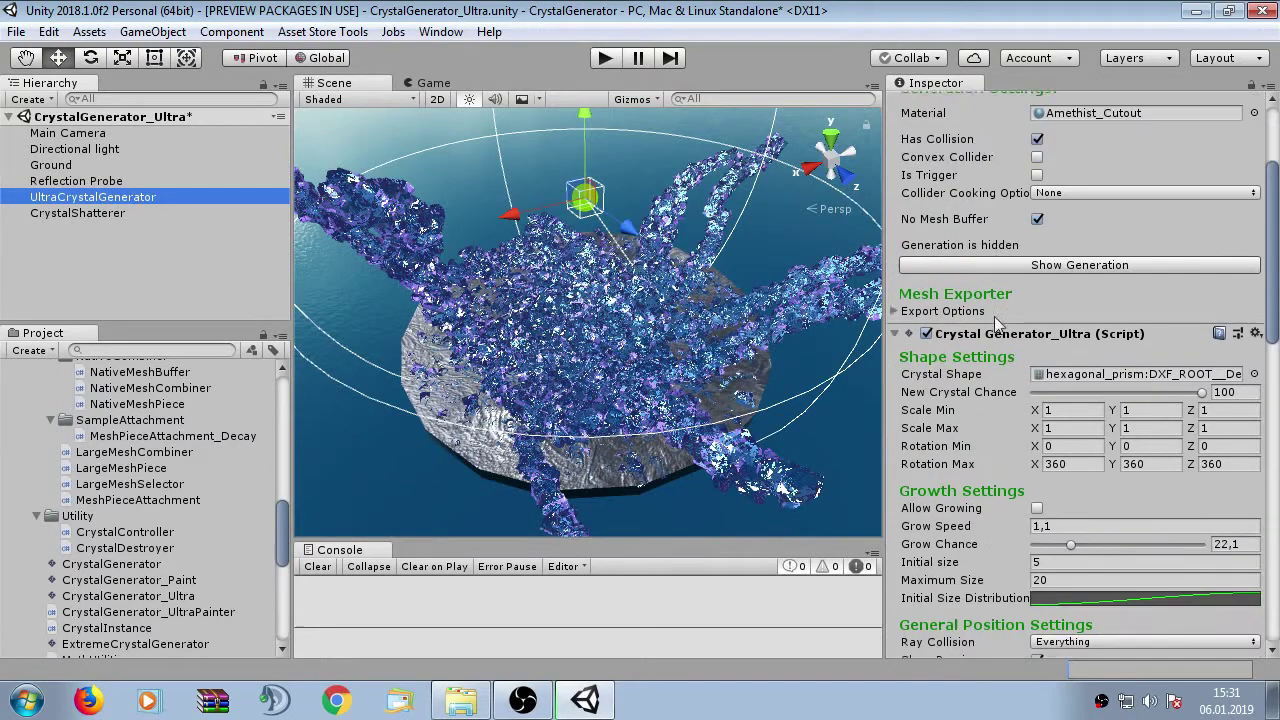
pyautogui.scroll(-2, 970, 450)
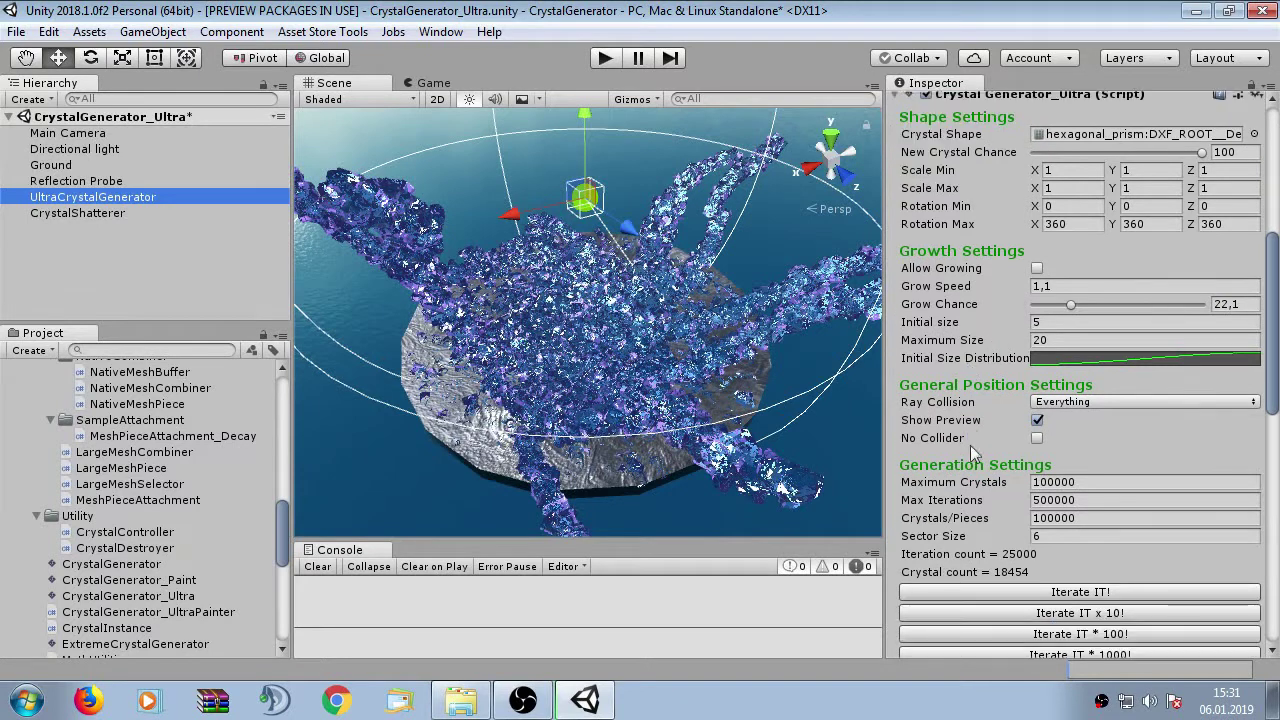
# Step: Scrub the generator's Crystals/Pieces limit down from 100000 and set it to 3000
pyautogui.moveTo(1020, 520); pyautogui.dragTo(925, 527)
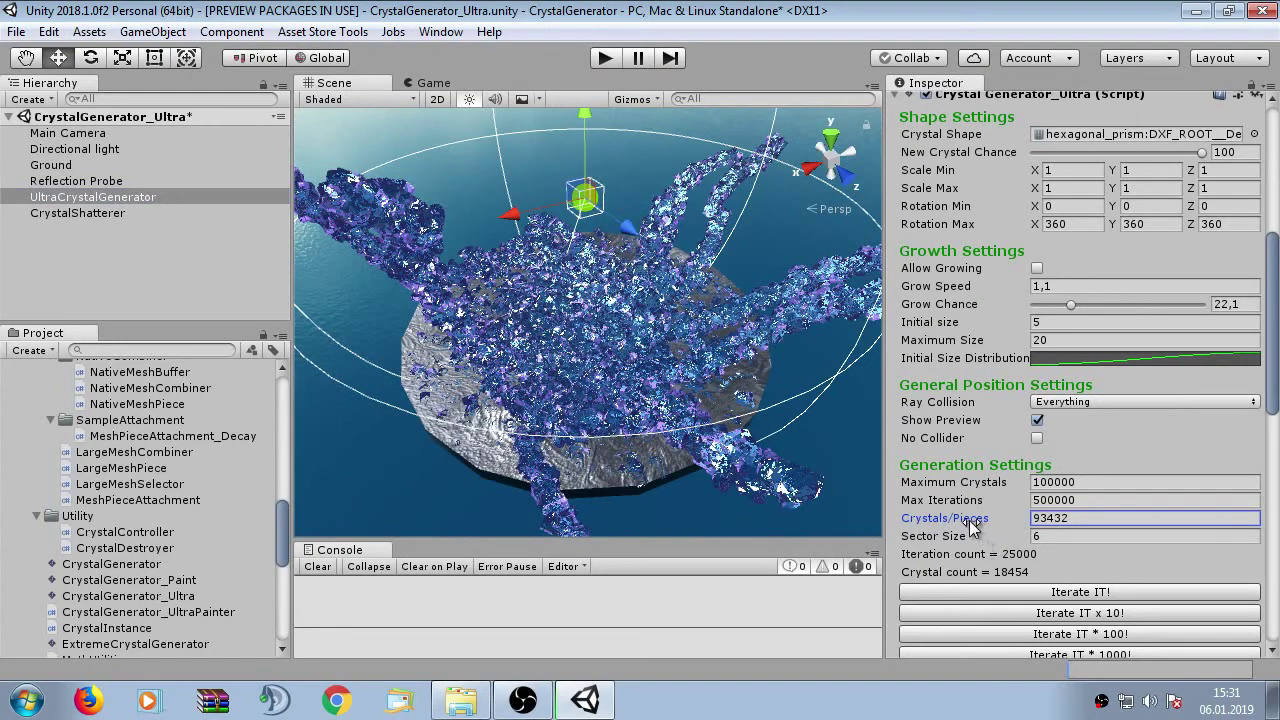
pyautogui.moveTo(128, 535); pyautogui.dragTo(957, 524)
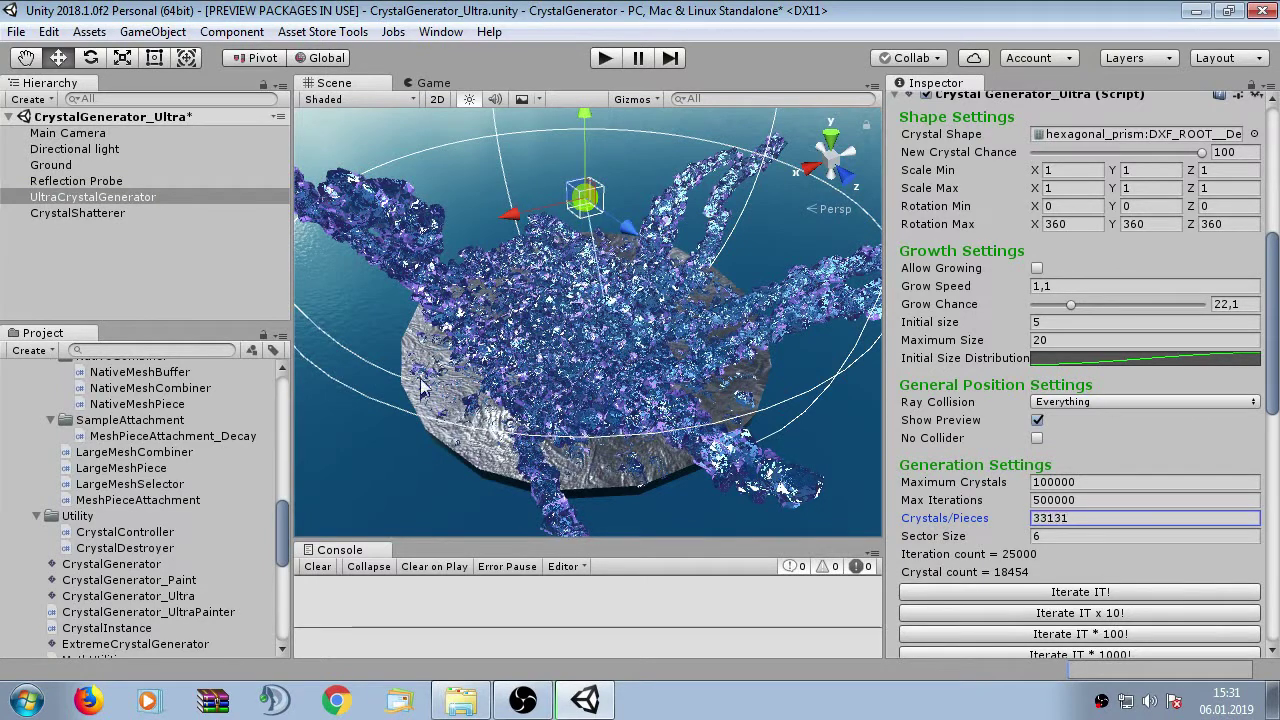
pyautogui.moveTo(204, 370); pyautogui.dragTo(744, 360)
pyautogui.moveTo(613, 367); pyautogui.dragTo(297, 355)
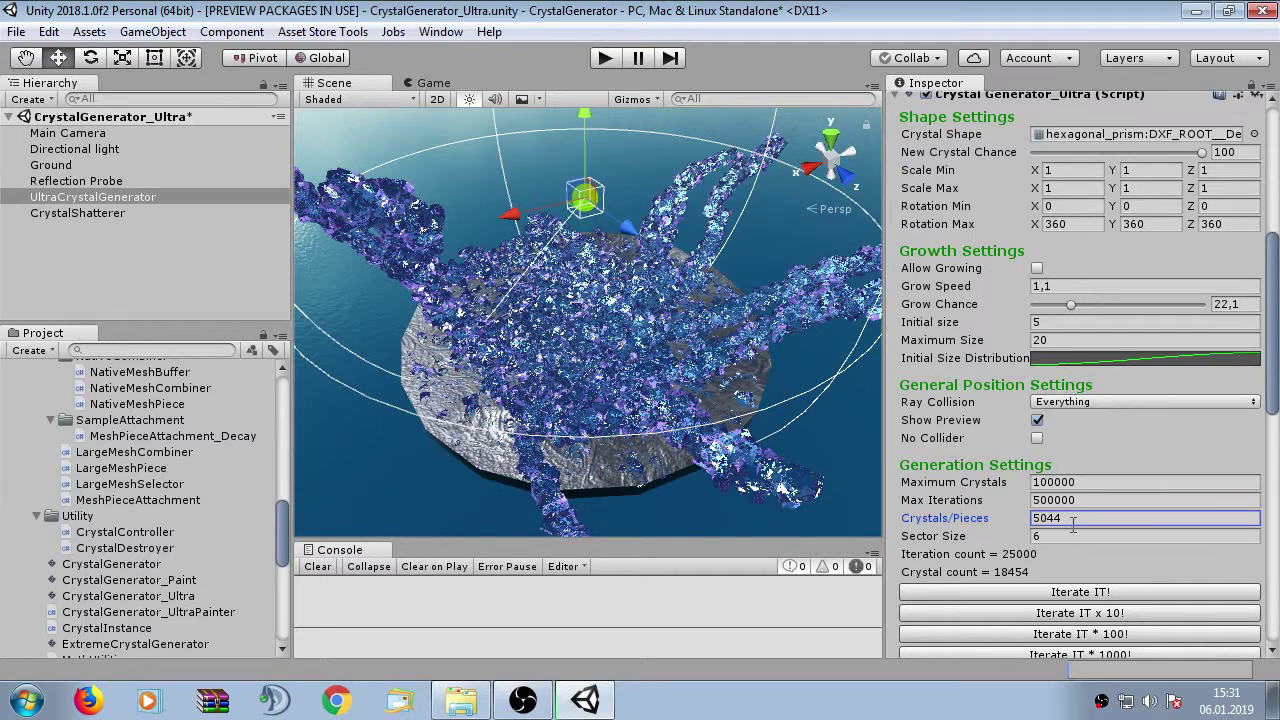
pyautogui.click(995, 519)
pyautogui.scroll(6, 1025, 492)
pyautogui.scroll(-6, 1101, 387)
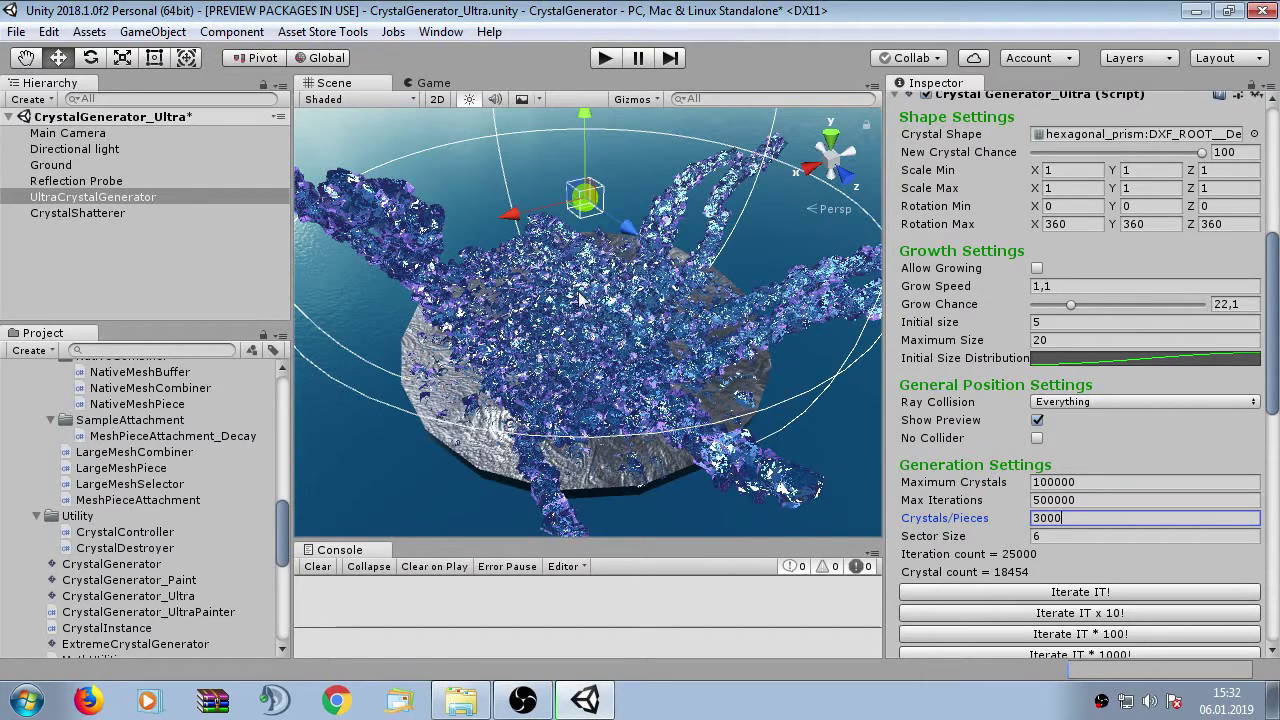
pyautogui.scroll(6, 1207, 330)
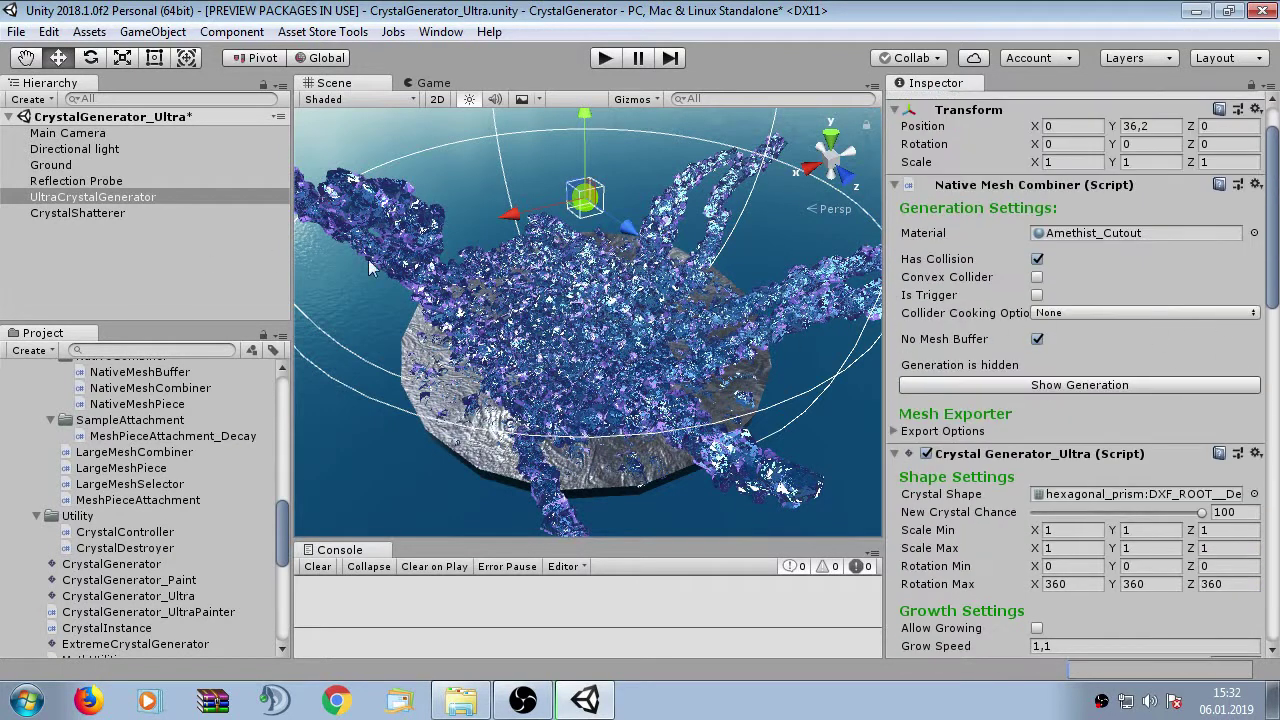
# Step: Show the generated pieces, expand UltraCrystalGenerator, and raise mesh piece 1 slightly
pyautogui.click(996, 388)
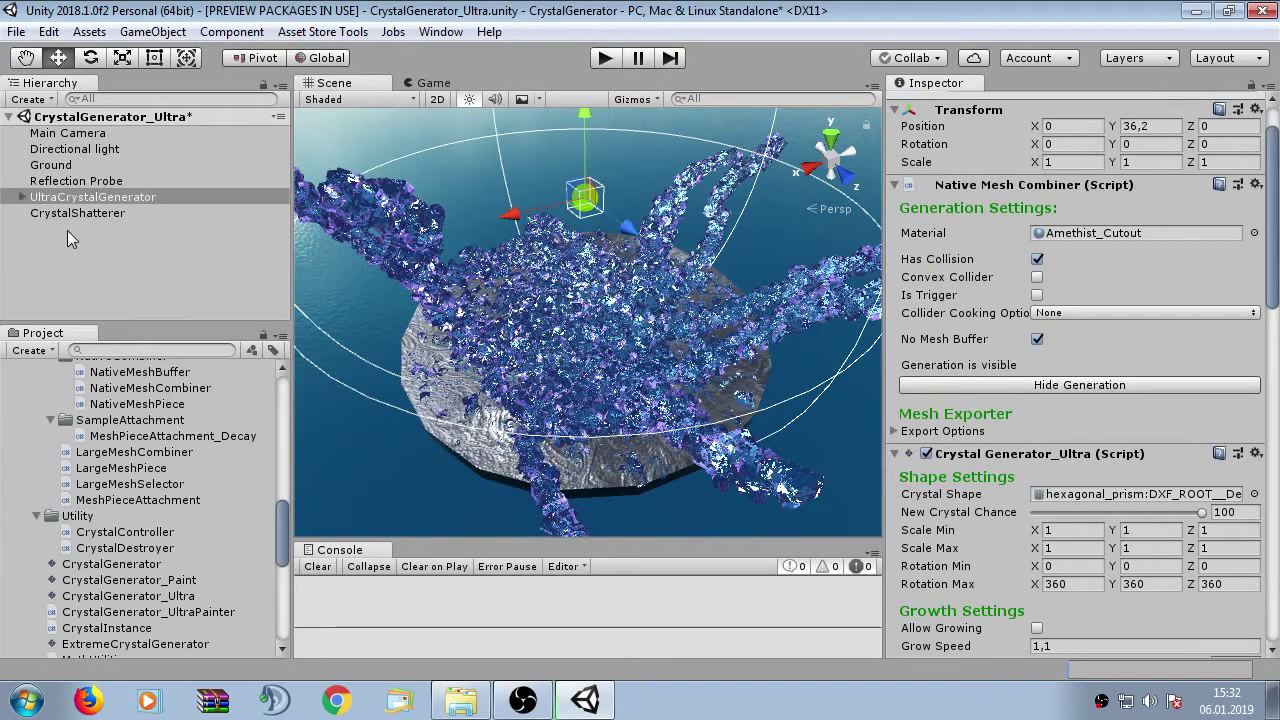
pyautogui.click(60, 200)
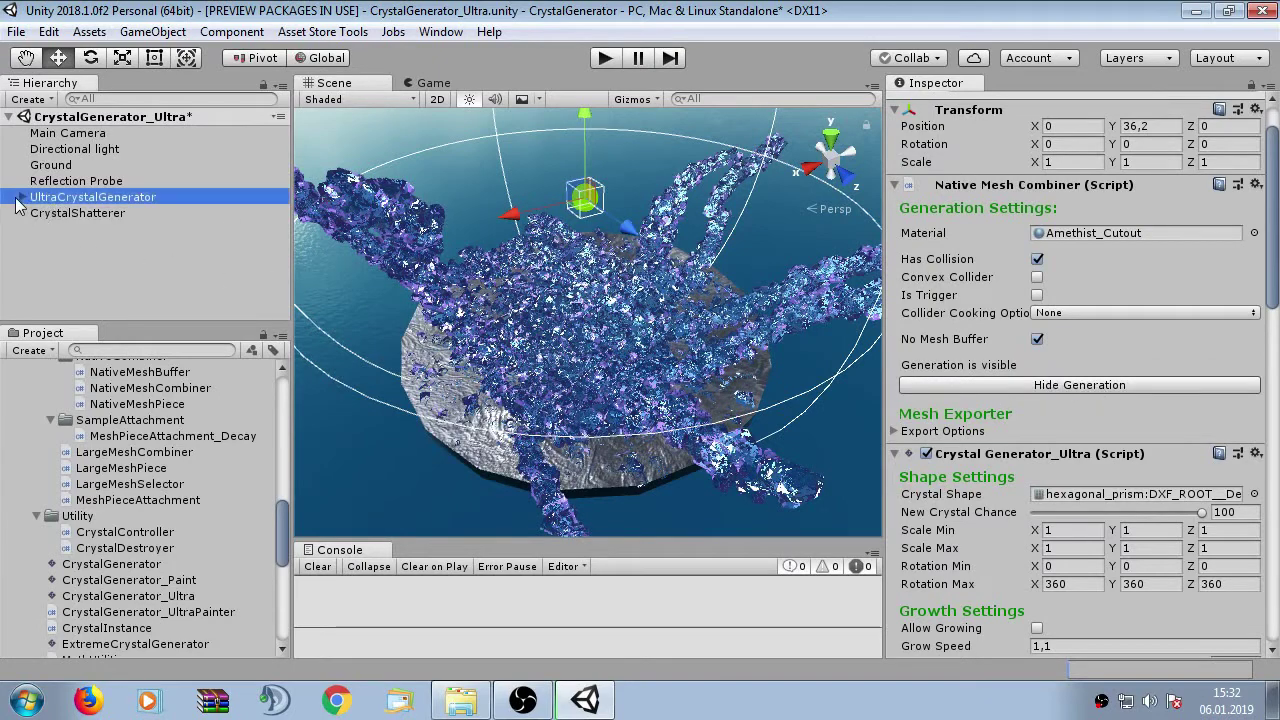
pyautogui.click(23, 198)
pyautogui.click(99, 231)
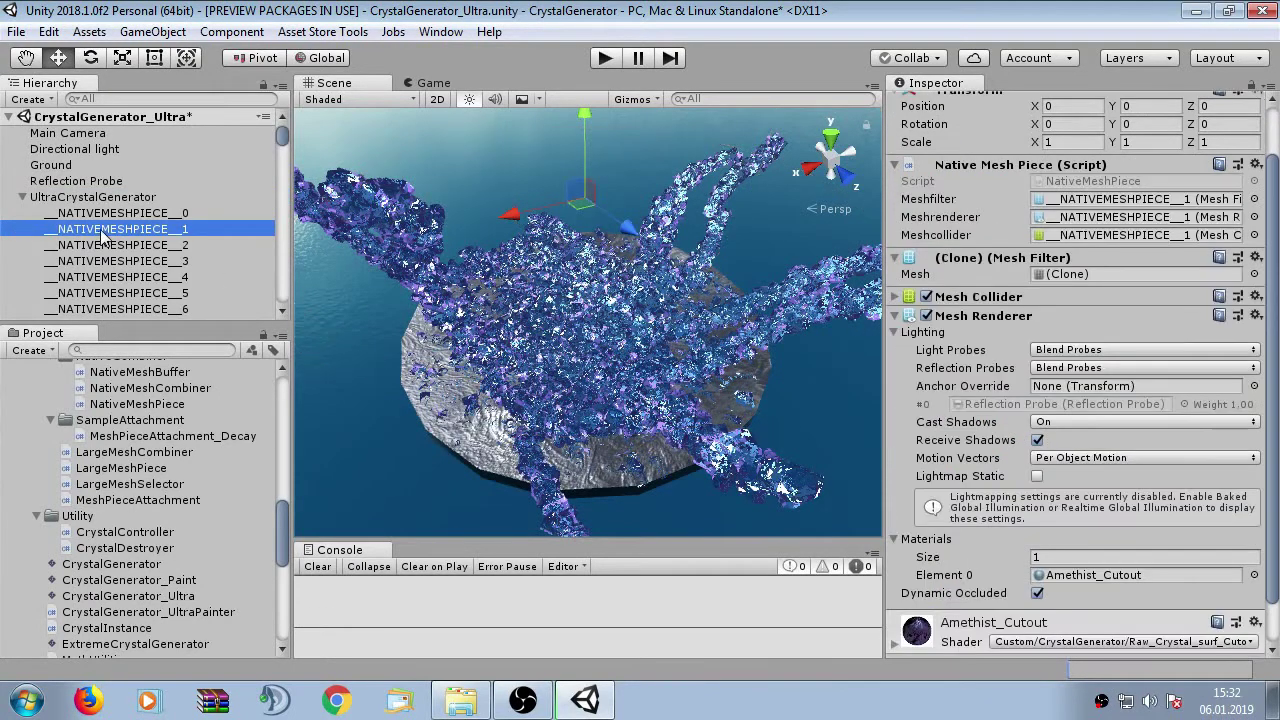
pyautogui.moveTo(587, 159); pyautogui.dragTo(585, 100)
# Step: Lift NATIVEMESHPIECE 20 high above the disc
pyautogui.click(115, 245)
pyautogui.click(585, 165)
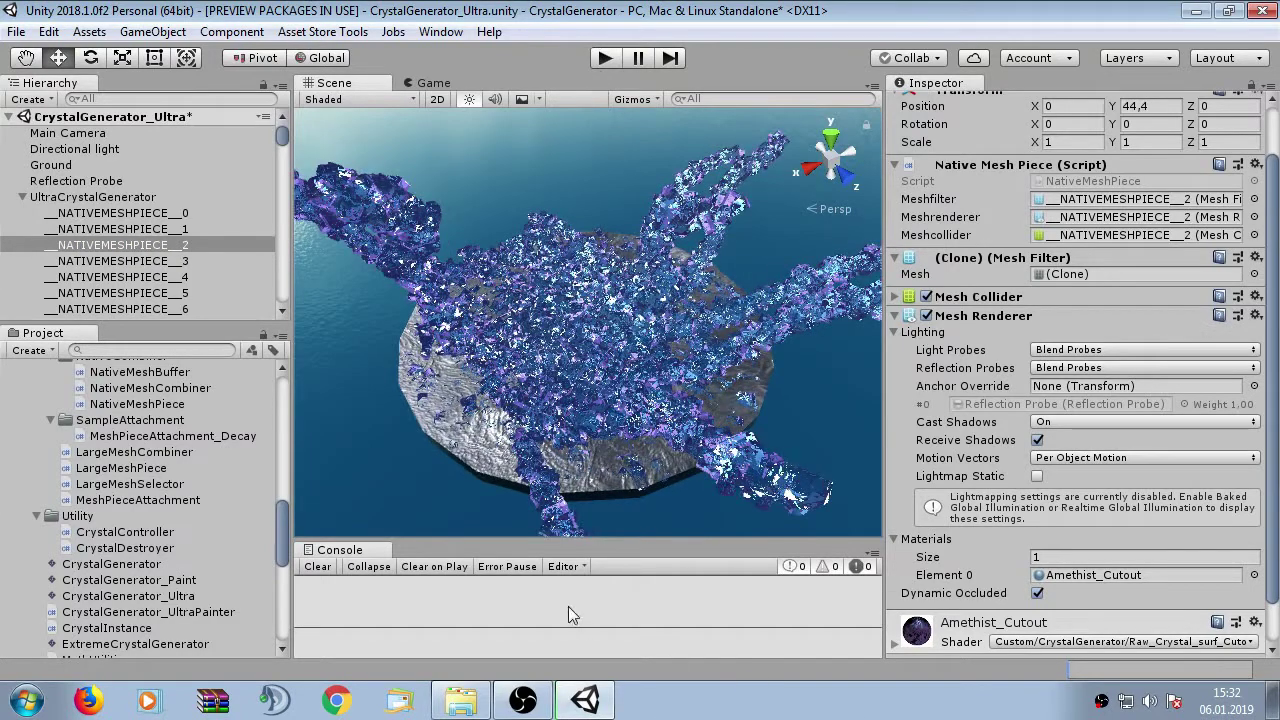
pyautogui.keyDown('alt'); pyautogui.moveTo(600, 420); pyautogui.dragTo(520, 385); pyautogui.keyUp('alt')
pyautogui.scroll(-4, 200, 255)
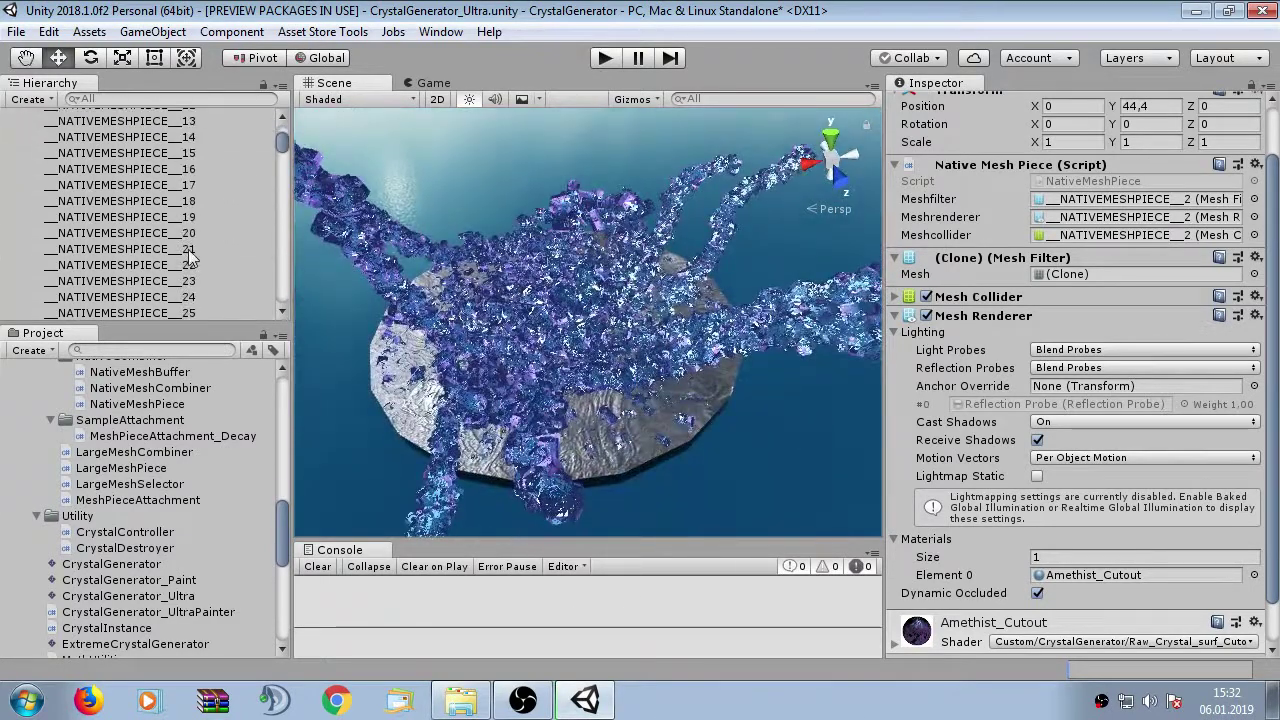
pyautogui.click(161, 236)
pyautogui.moveTo(552, 158); pyautogui.dragTo(543, 68)
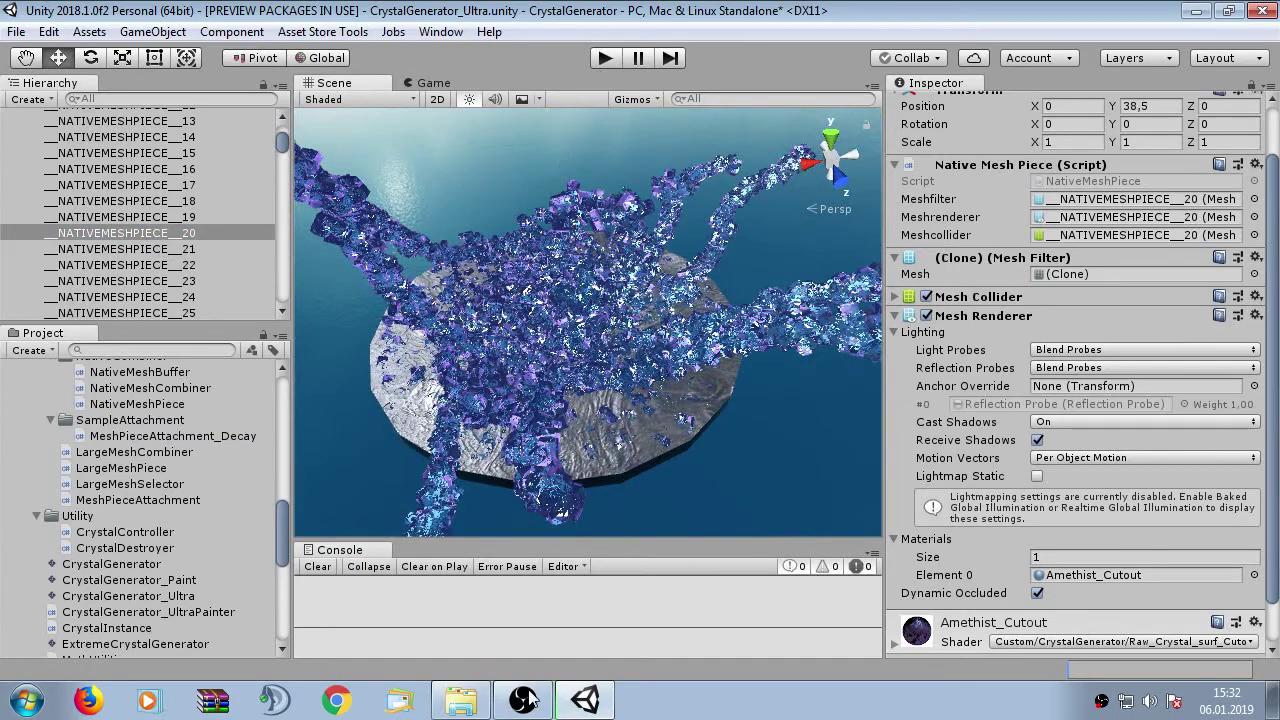
# Step: Select mesh pieces 24 through 30 together and lift them above the disc
pyautogui.click(120, 264)
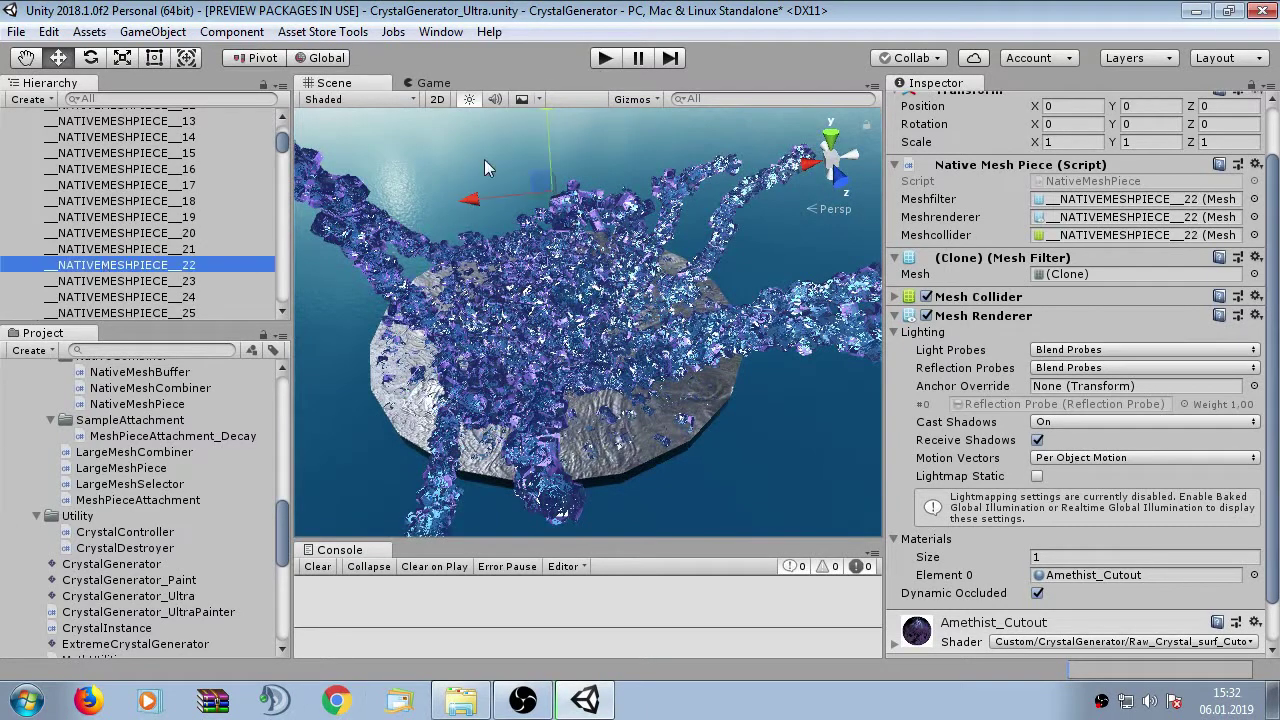
pyautogui.click(545, 140)
pyautogui.click(548, 312)
pyautogui.click(548, 312)
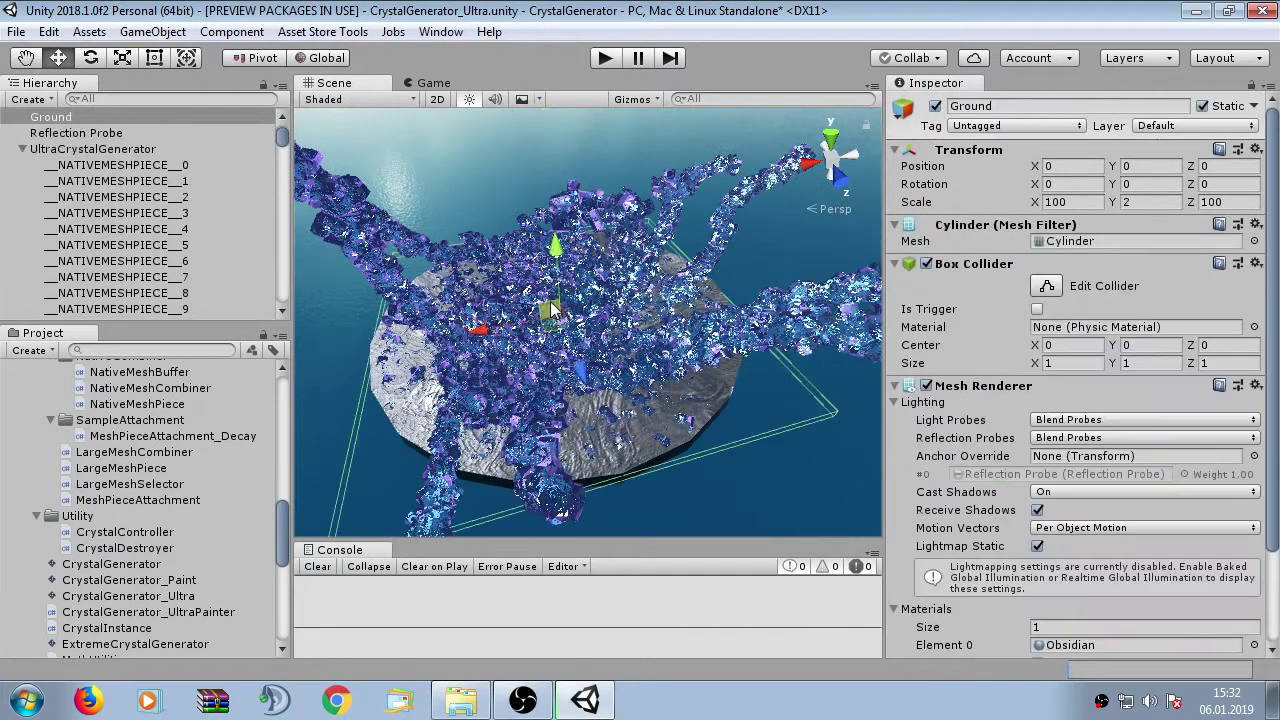
pyautogui.click(150, 292)
pyautogui.scroll(-6, 150, 250)
pyautogui.click(150, 285)
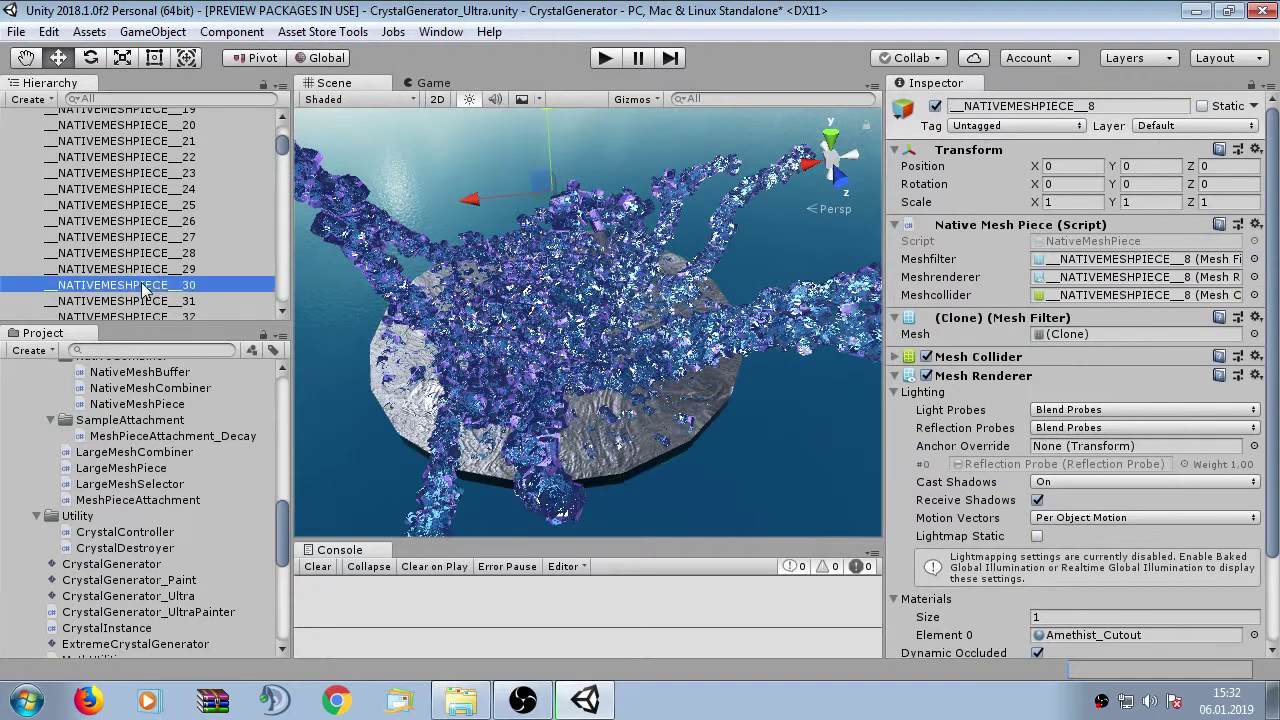
pyautogui.keyDown('shift'); pyautogui.click(150, 189); pyautogui.keyUp('shift')
pyautogui.keyDown('alt'); pyautogui.moveTo(377, 166); pyautogui.dragTo(572, 162); pyautogui.keyUp('alt')
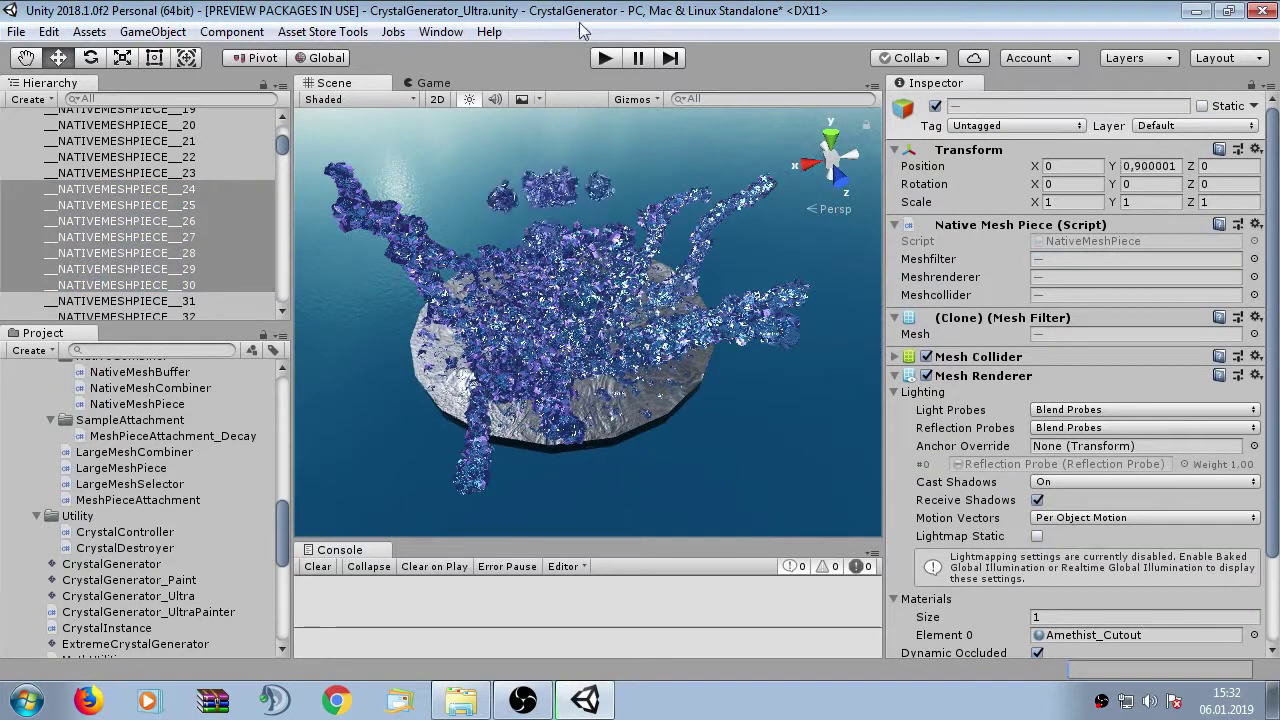
pyautogui.scroll(6, 140, 215)
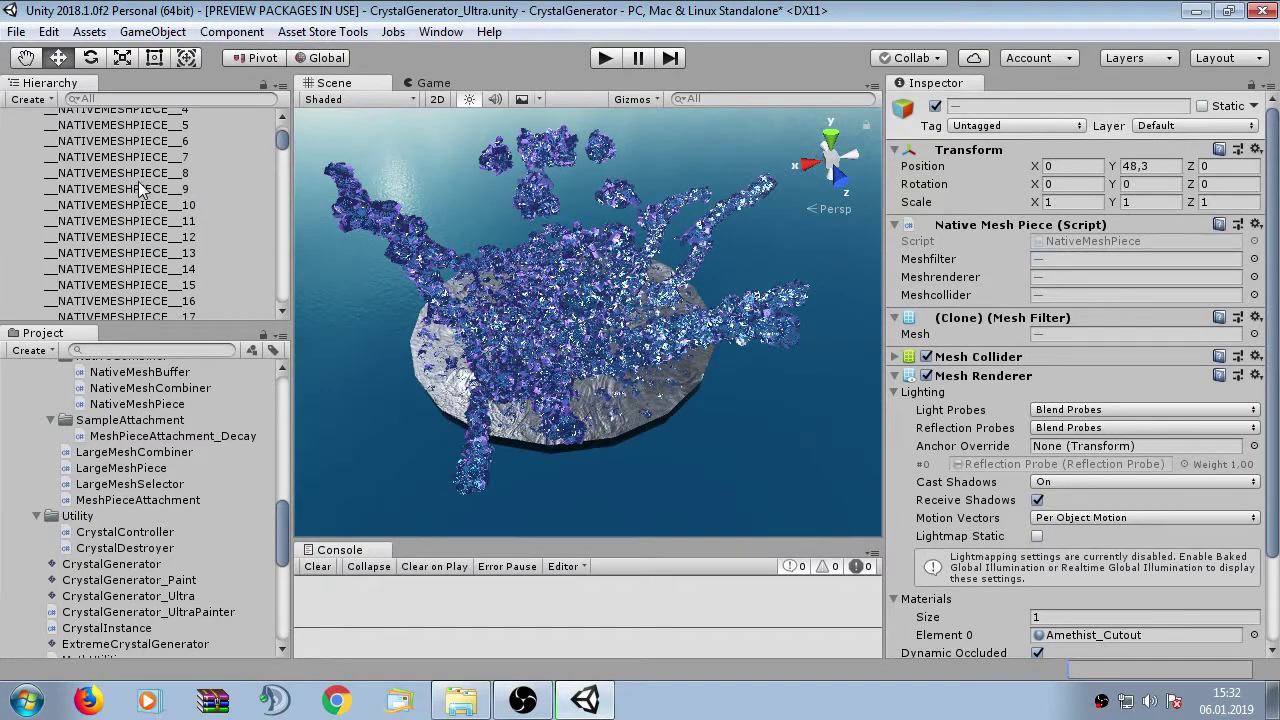
# Step: Reset UltraCrystalGenerator's Generation Settings, leaving a bare disc with 17 crystals
pyautogui.click(128, 199)
pyautogui.scroll(-10, 1080, 355)
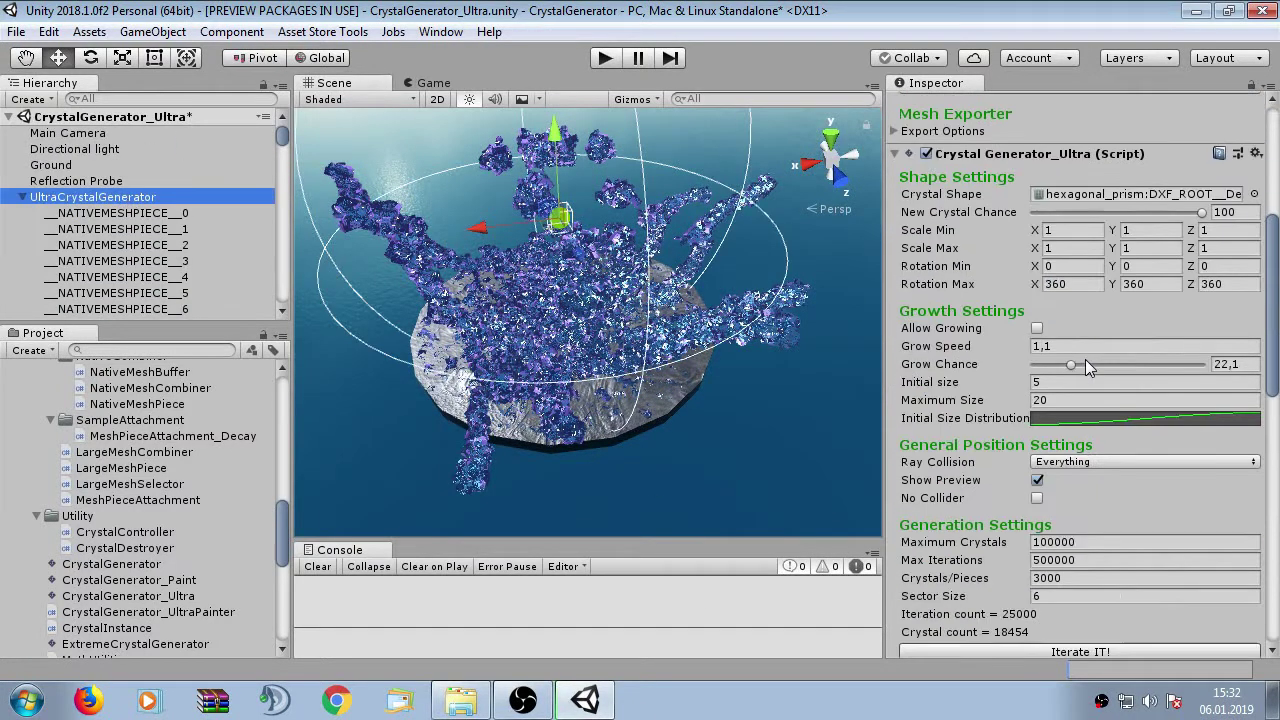
pyautogui.click(1035, 556)
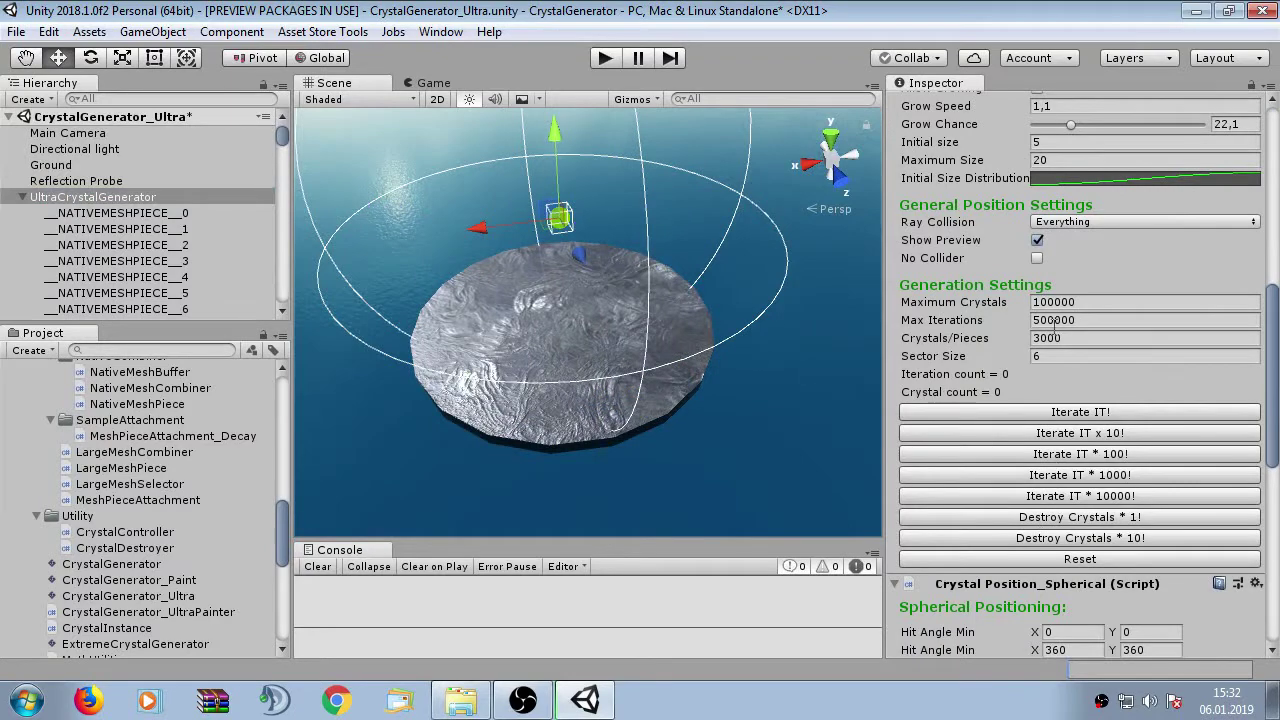
pyautogui.scroll(10, 1077, 326)
pyautogui.keyDown('alt'); pyautogui.moveTo(575, 465); pyautogui.dragTo(560, 370); pyautogui.keyUp('alt')
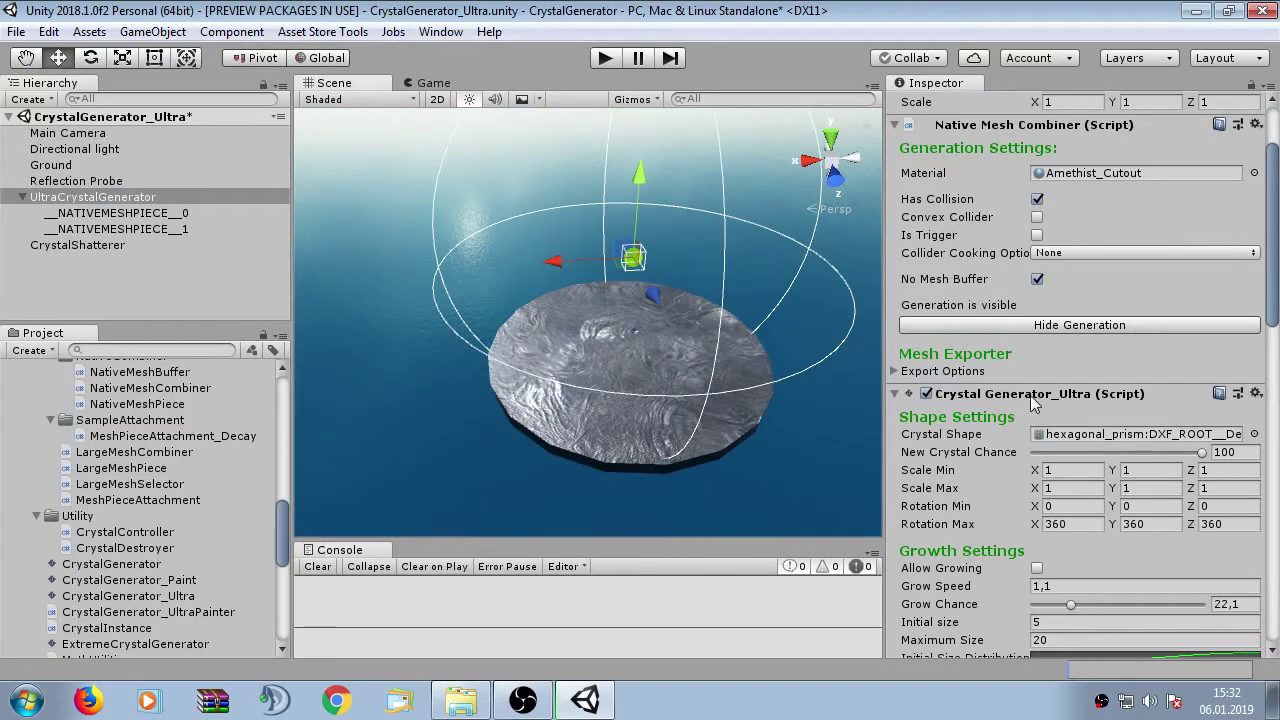
pyautogui.scroll(-5, 1050, 410)
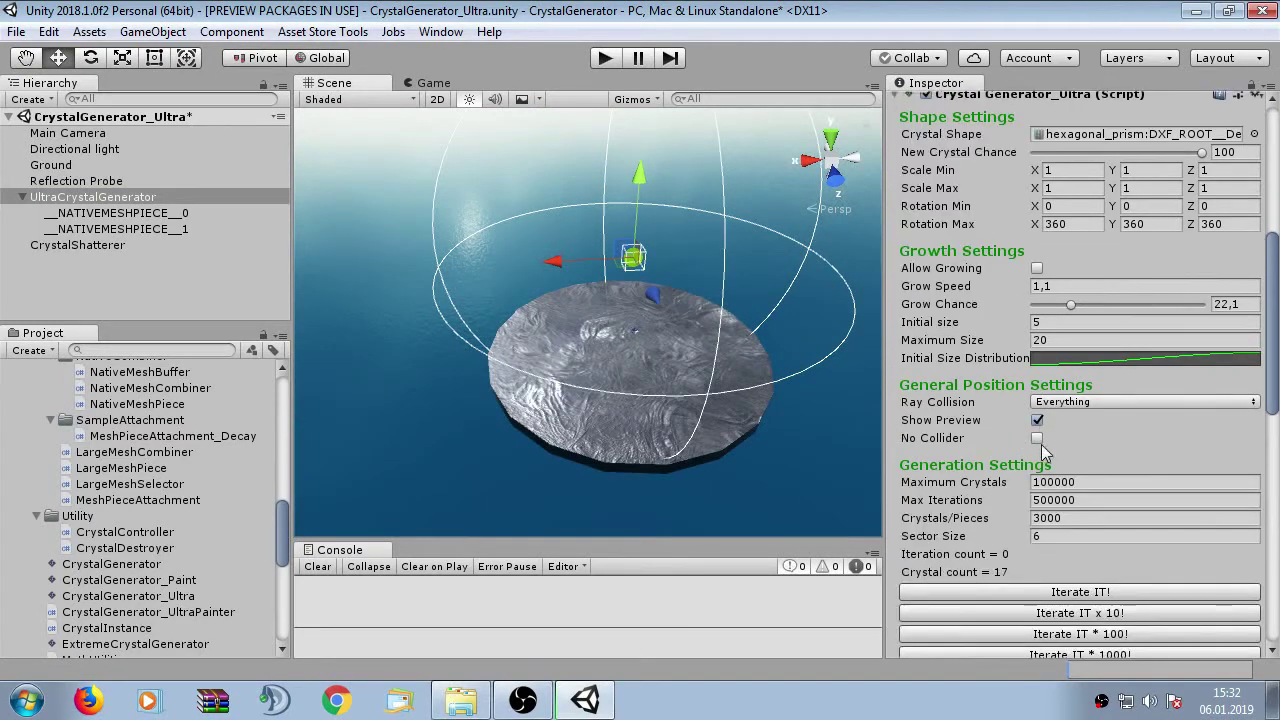
pyautogui.scroll(7, 1040, 450)
pyautogui.scroll(-8, 1022, 447)
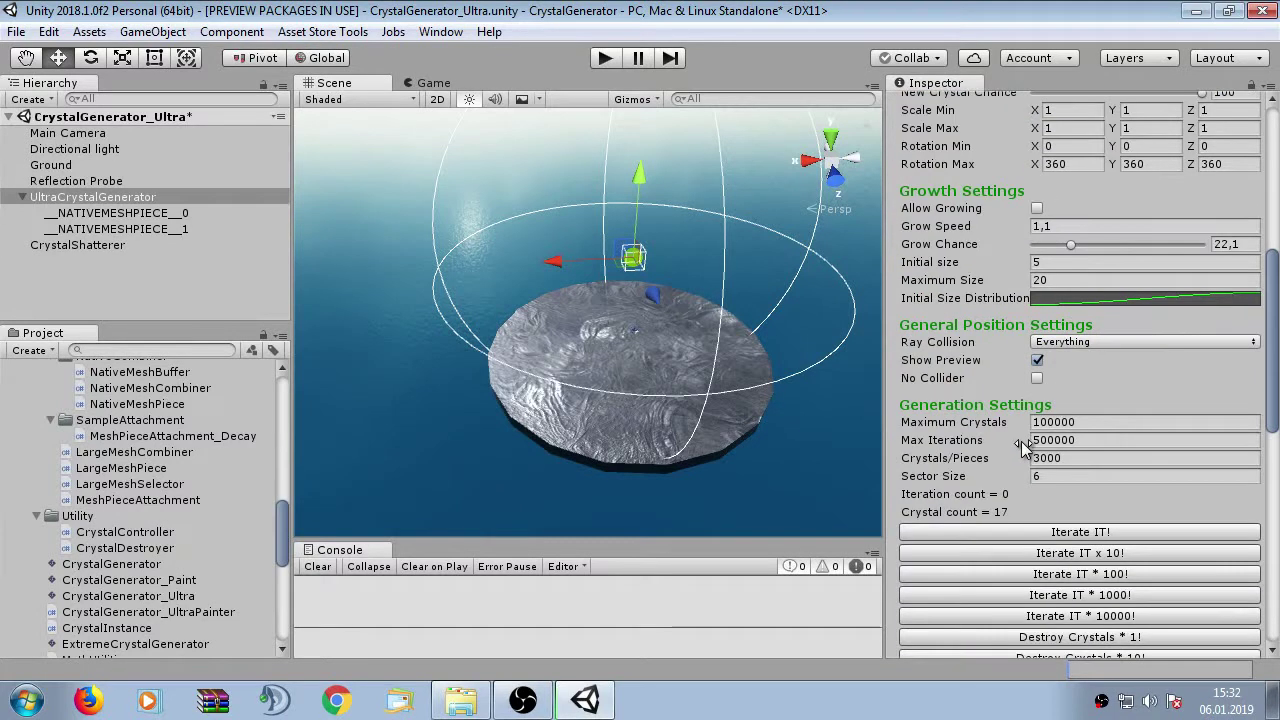
pyautogui.scroll(-3, 1022, 447)
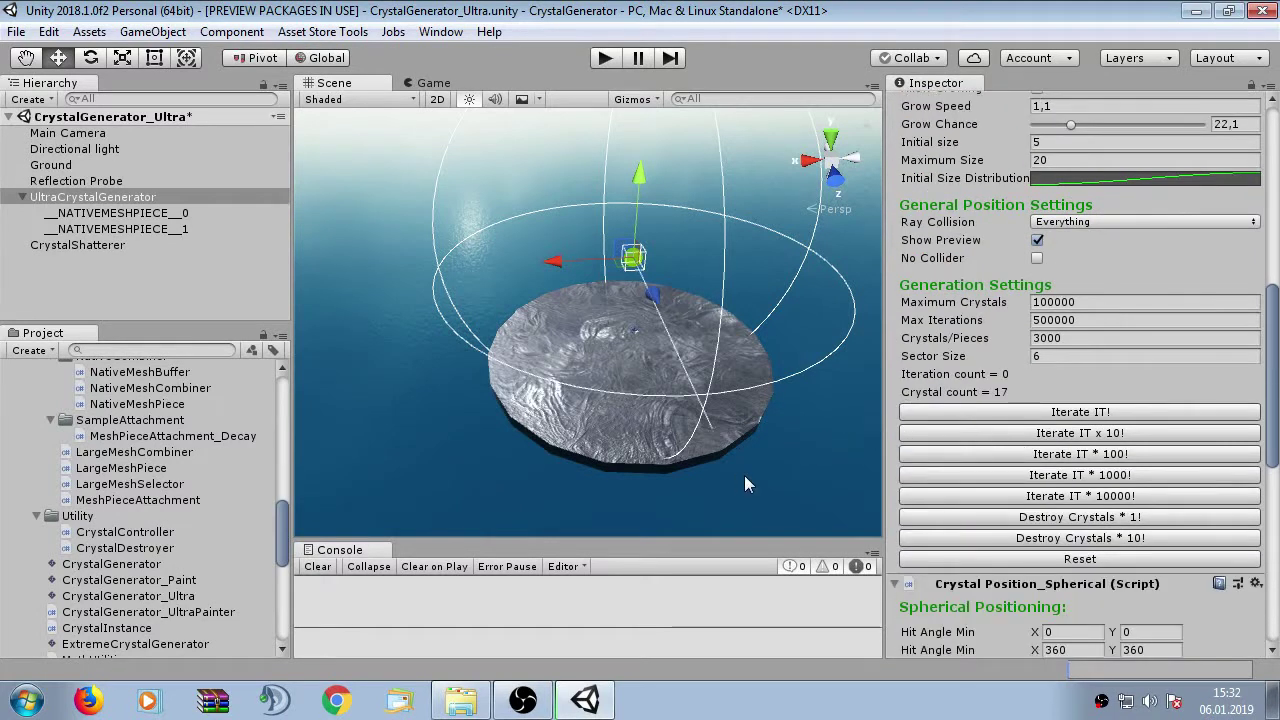